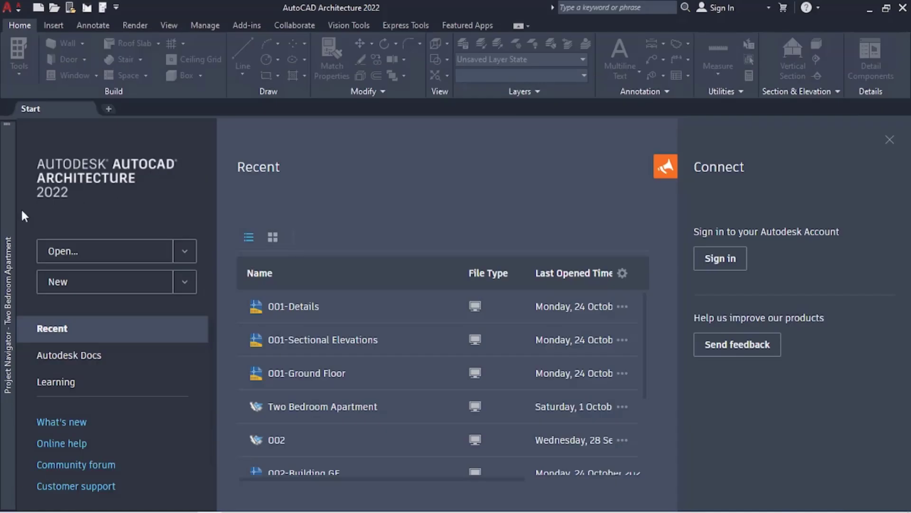
Open the ELEVATIONS view drawing from the Two Bedroom Apartment project's sectional views and bring the north elevation into close view
mouse_move(13, 217)
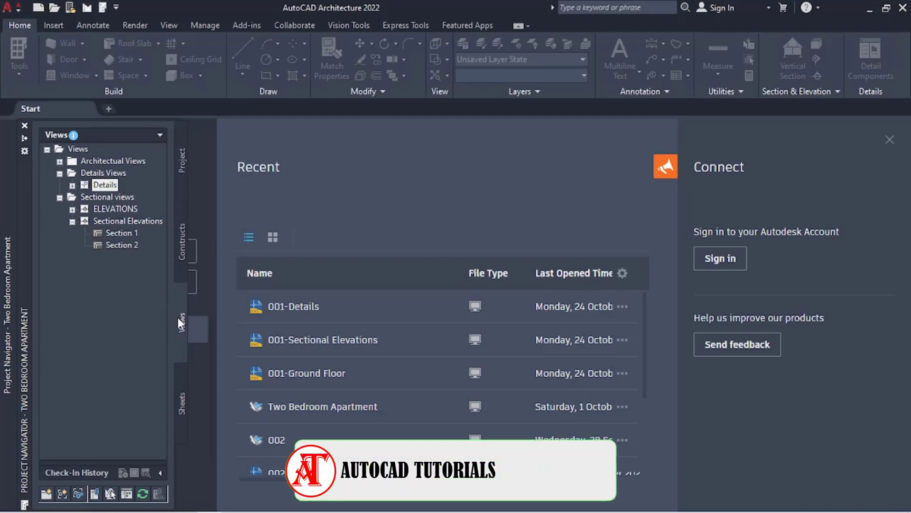
double_click(120, 208)
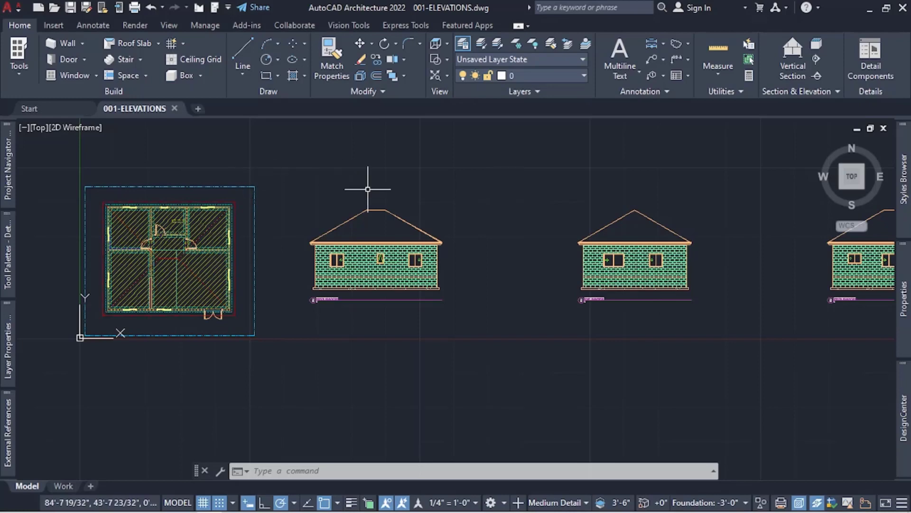
scroll(388, 242, up, 2)
scroll(380, 244, up, 2)
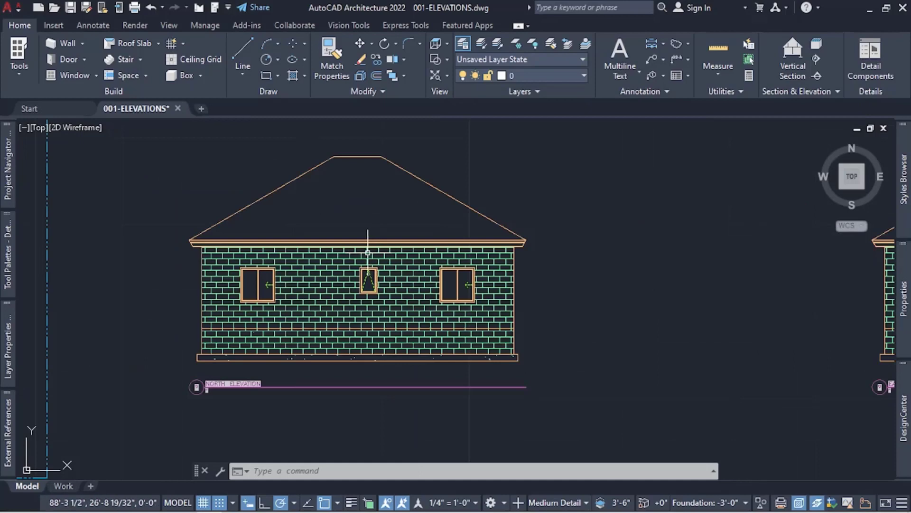
scroll(367, 252, up, 1)
scroll(367, 247, down, 1)
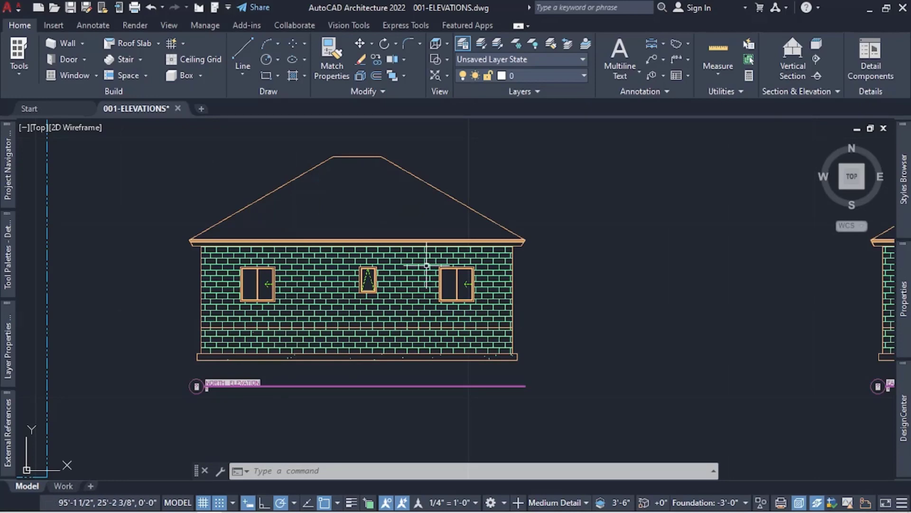
Turn off the visibility of the surface hatch component in the display properties of the north elevation's 2D section/elevation style
mouse_move(426, 262)
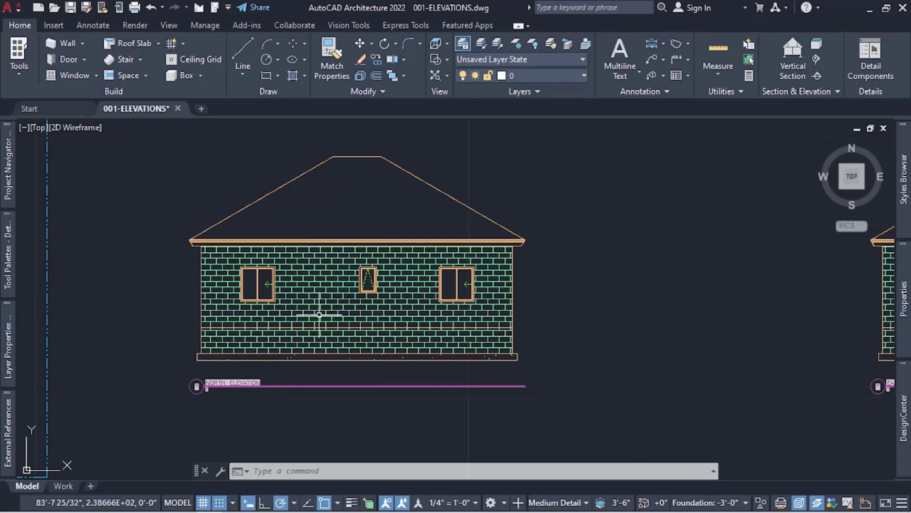
mouse_move(294, 306)
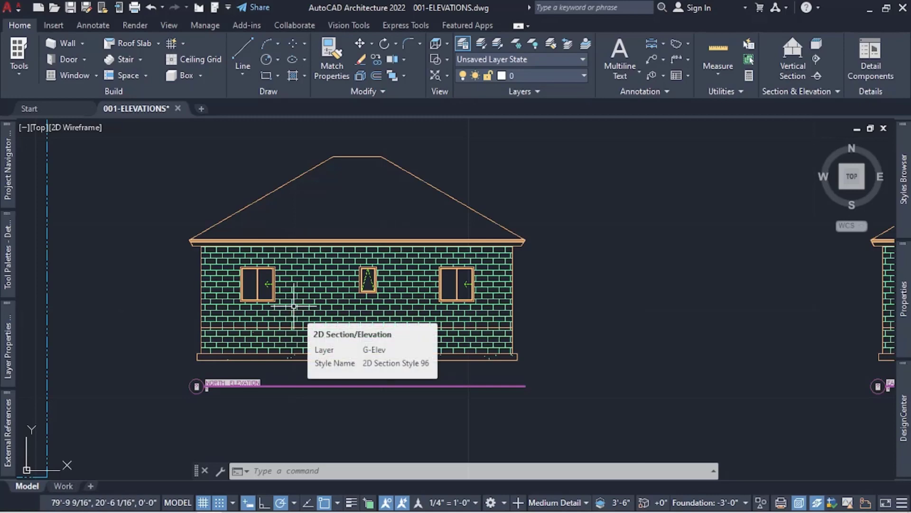
click(294, 306)
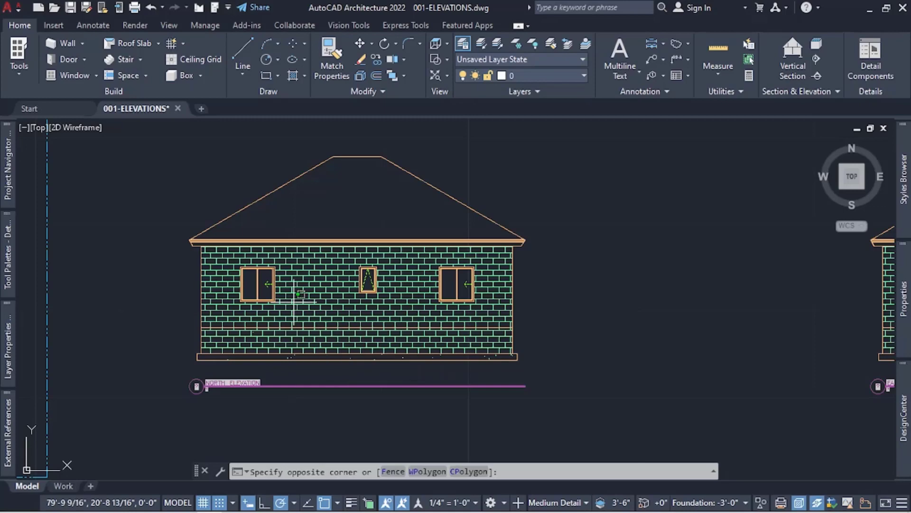
key(Escape)
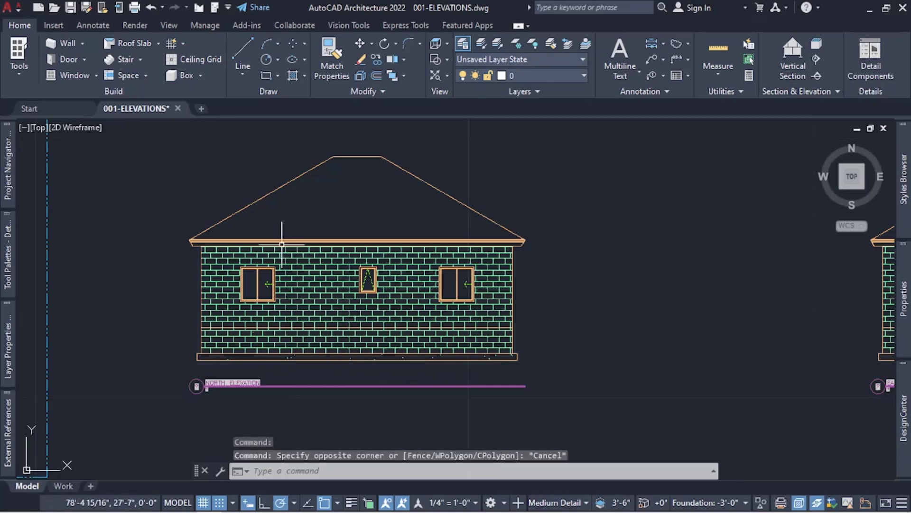
click(262, 243)
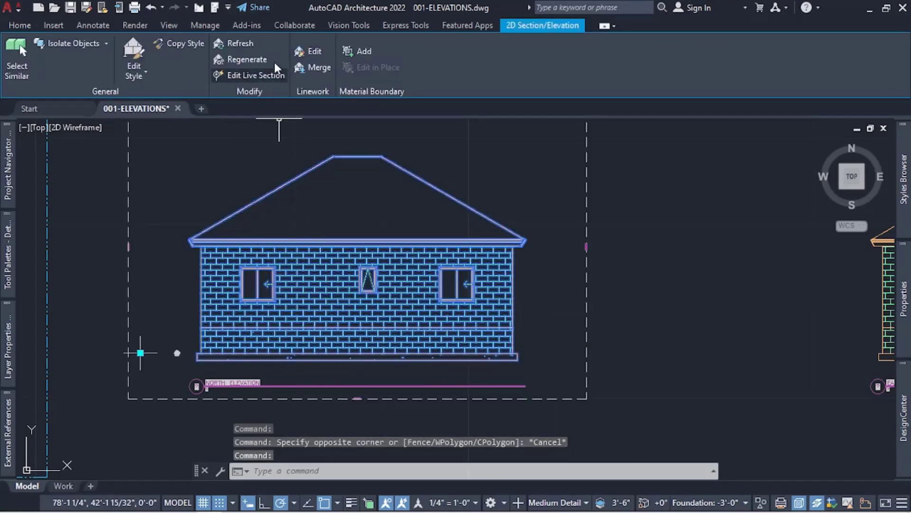
click(132, 56)
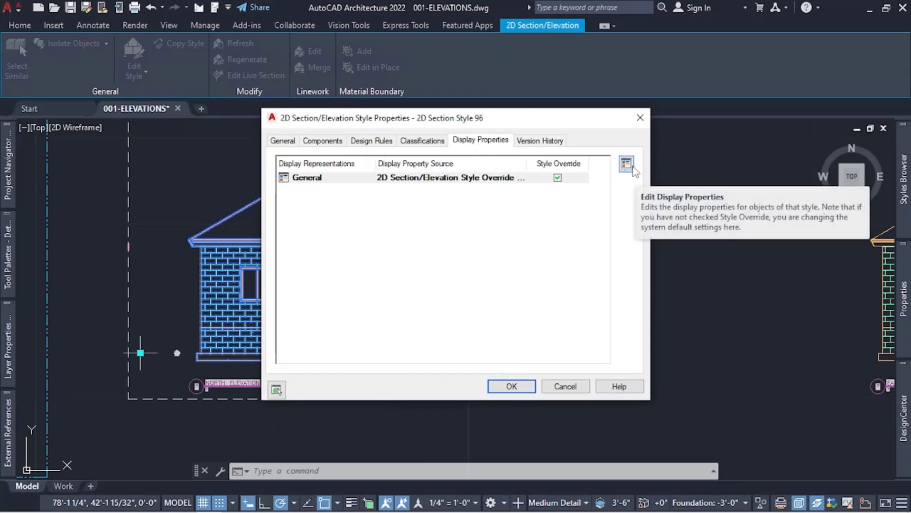
click(627, 165)
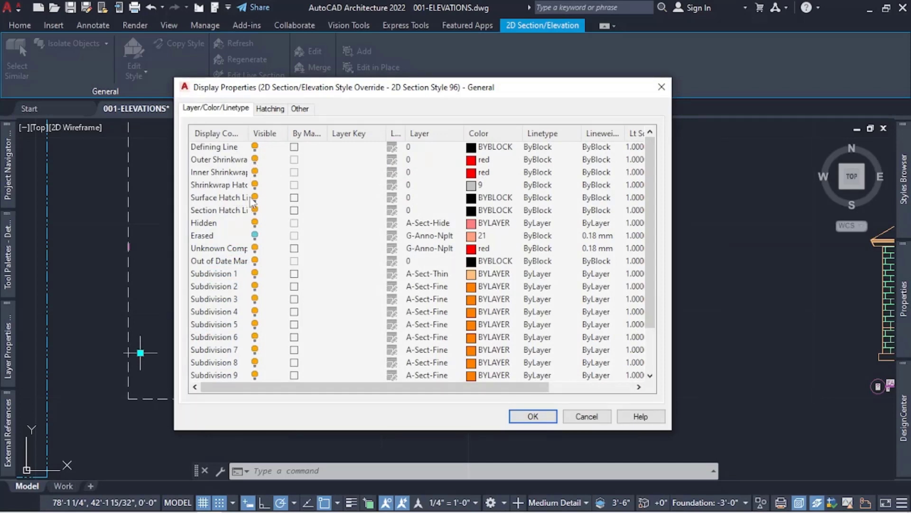
click(254, 198)
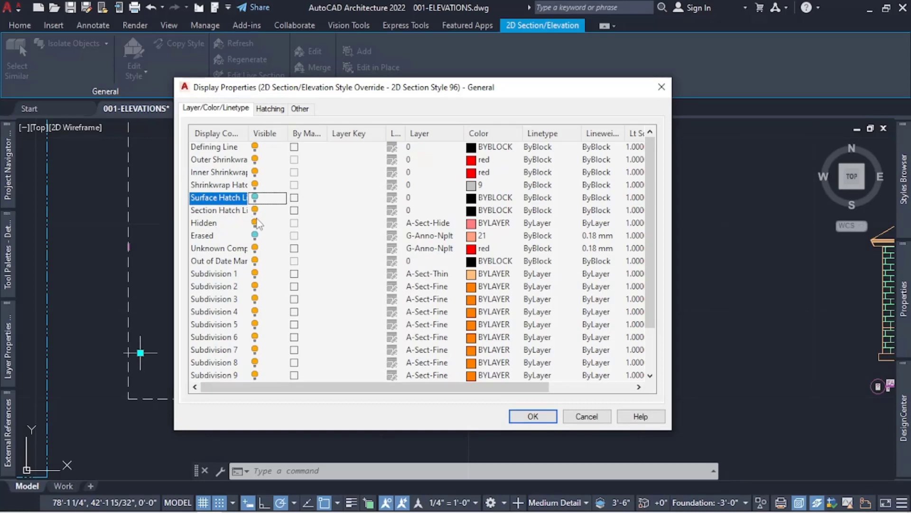
click(255, 235)
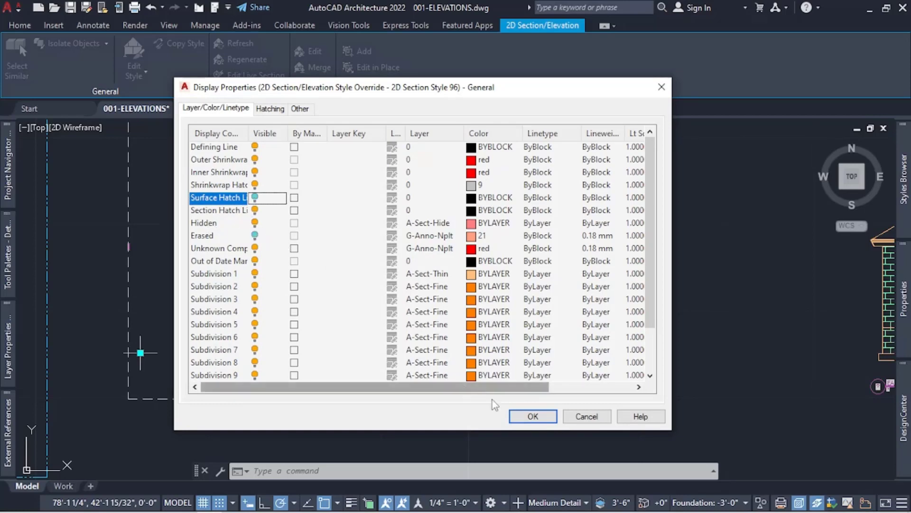
click(524, 418)
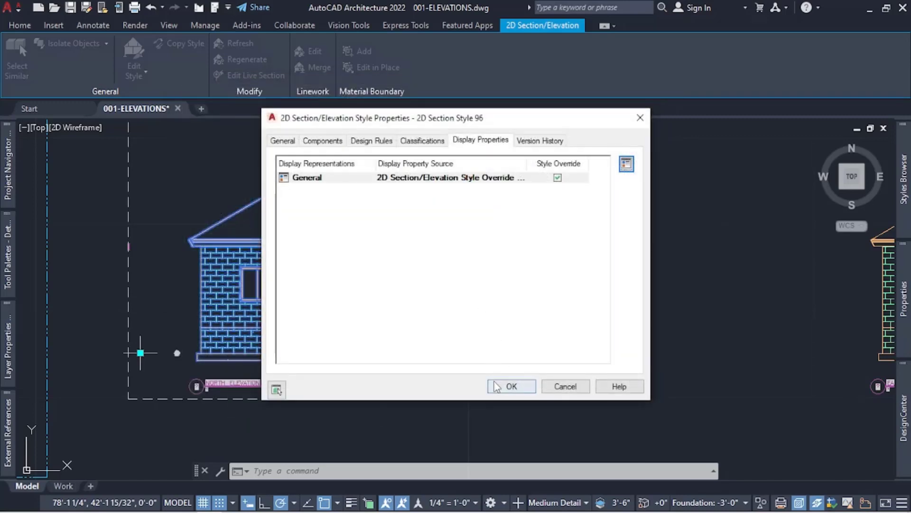
click(511, 386)
Examine the row of elevations for surface hatching, then deselect the north elevation and inspect its wall linework up close
scroll(295, 346, down, 5)
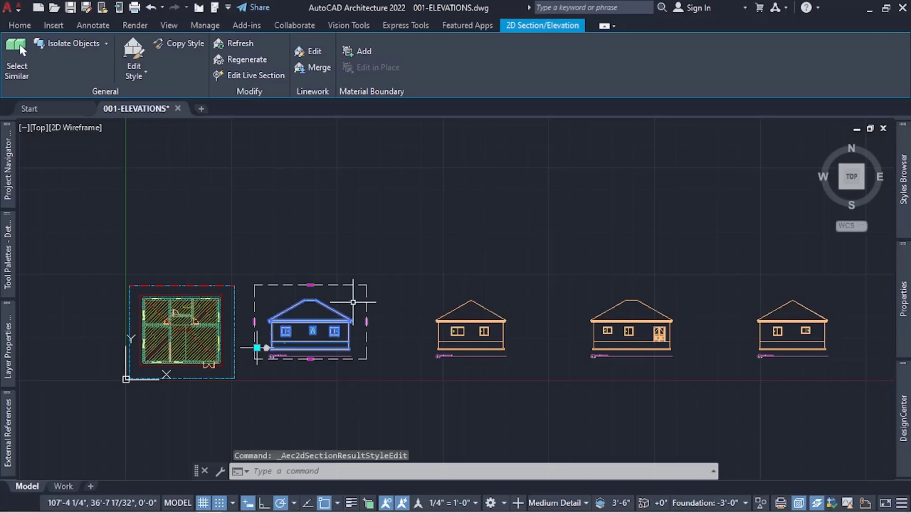
scroll(306, 320, up, 6)
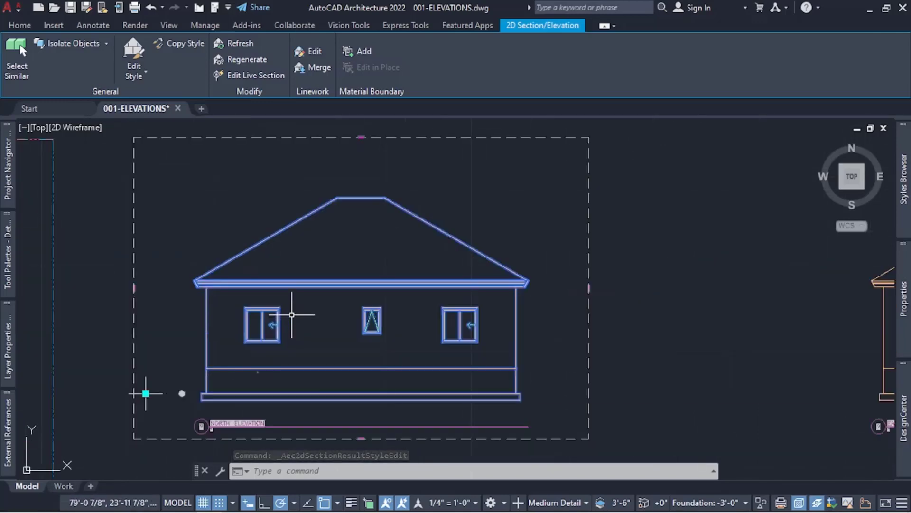
scroll(295, 301, down, 4)
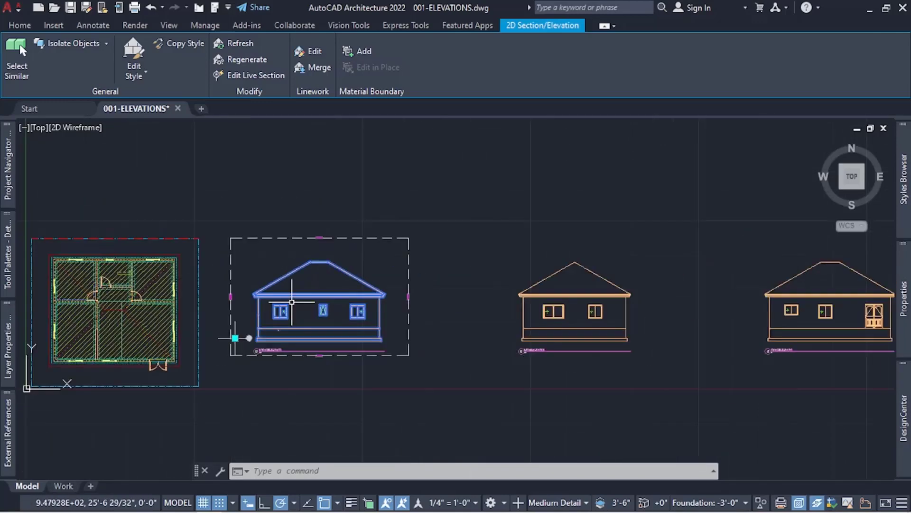
scroll(789, 355, down, 2)
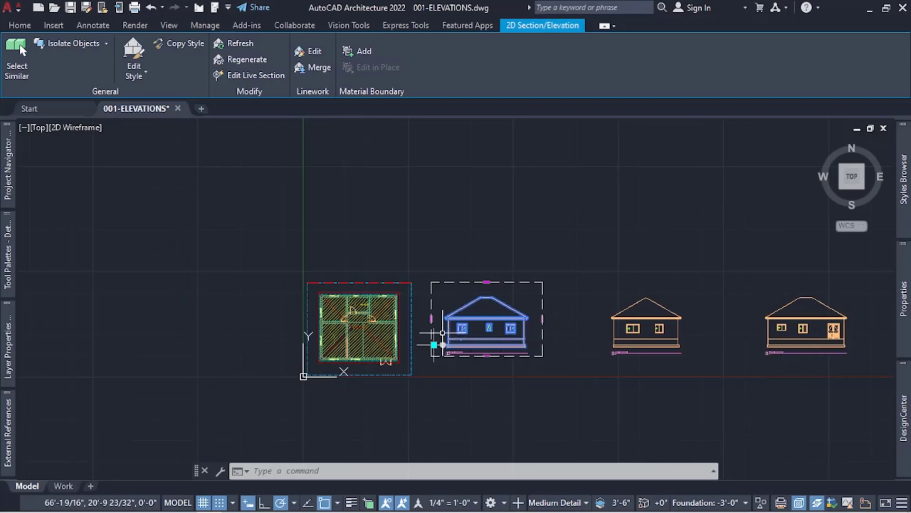
scroll(430, 306, up, 2)
scroll(430, 307, up, 2)
scroll(478, 252, down, 2)
scroll(517, 332, up, 3)
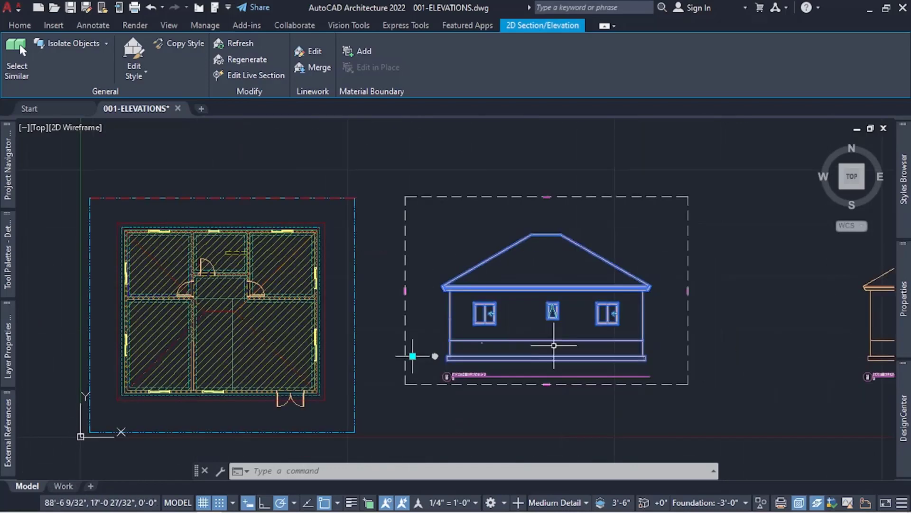
scroll(584, 350, up, 2)
key(Escape)
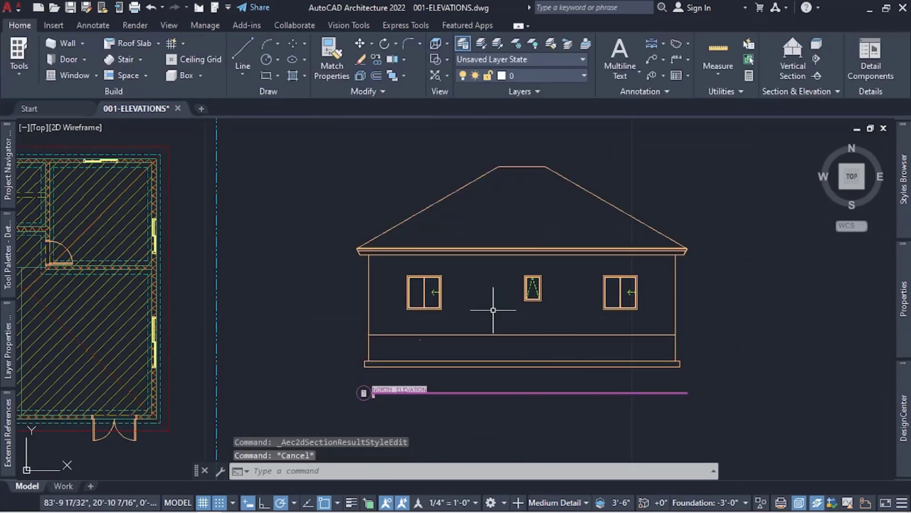
scroll(456, 306, up, 3)
scroll(455, 307, down, 4)
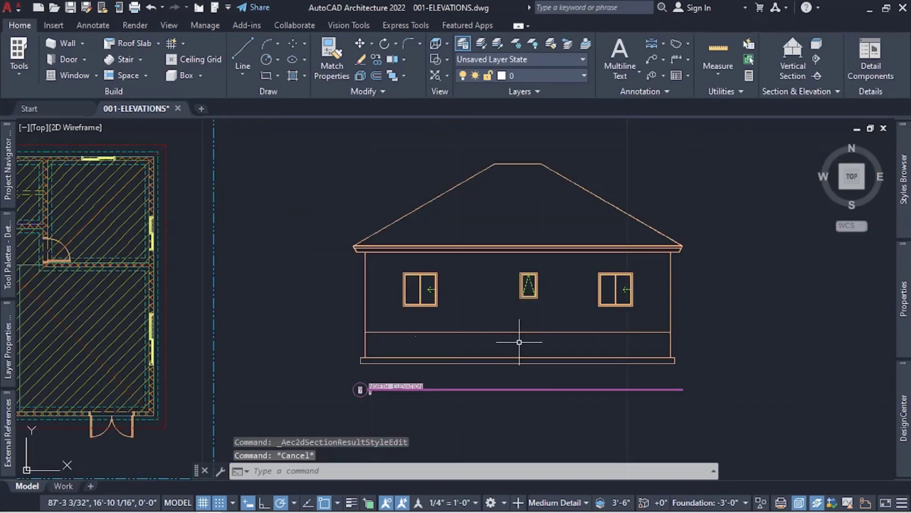
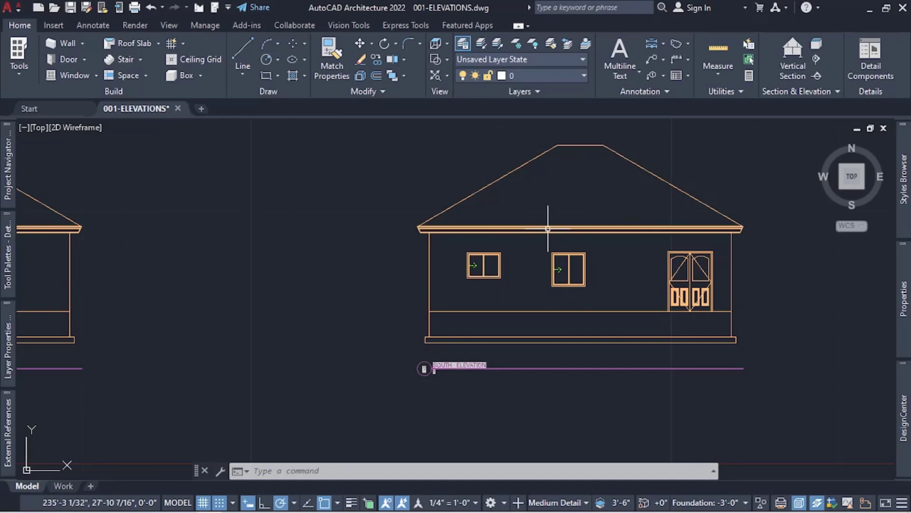
Edit the south elevation's linework in place and erase the foundation lines below the wall's base line
click(546, 211)
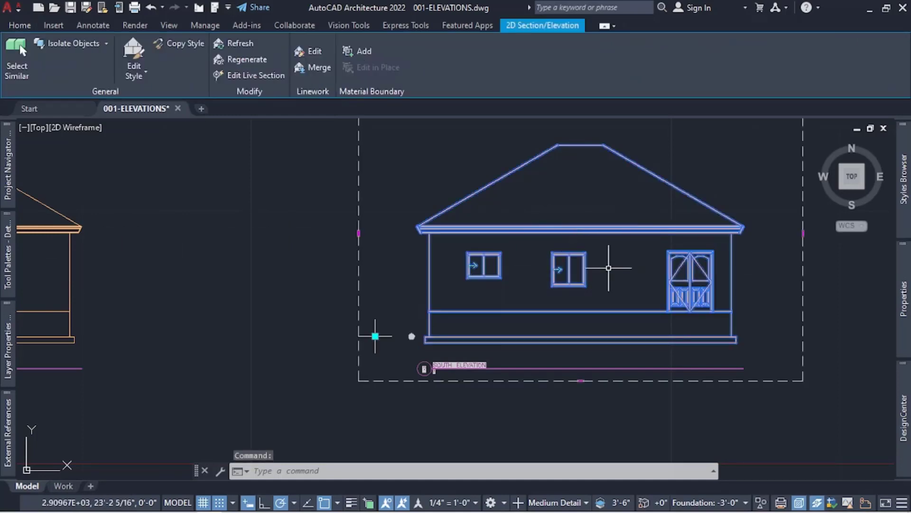
click(314, 52)
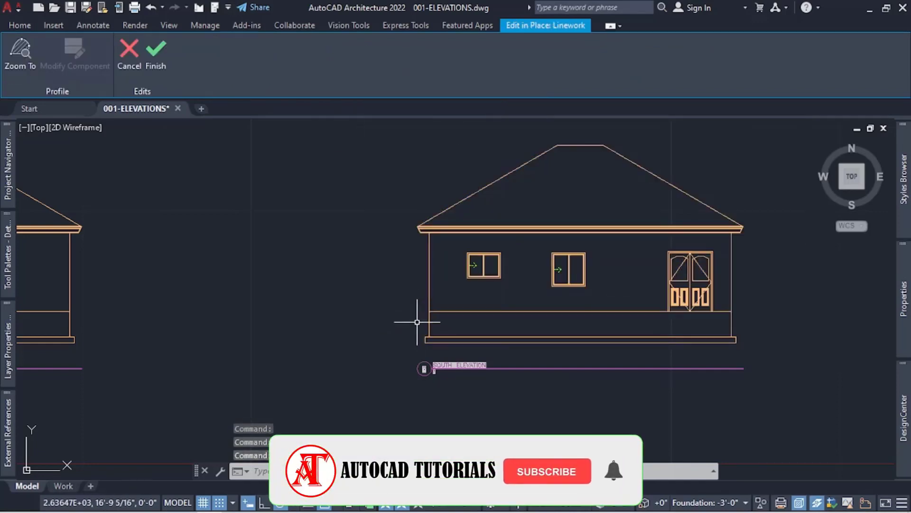
mouse_move(417, 322)
mouse_down()
mouse_move(523, 335)
mouse_move(445, 380)
mouse_up()
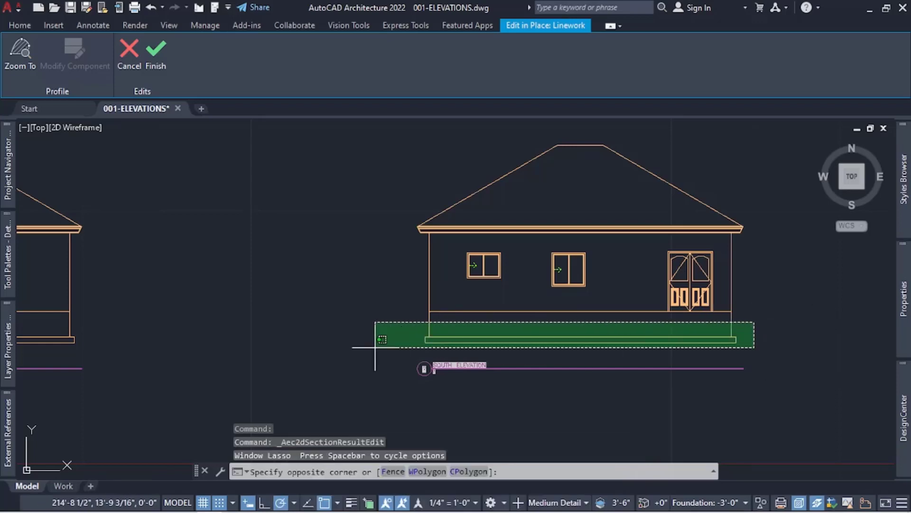
click(374, 338)
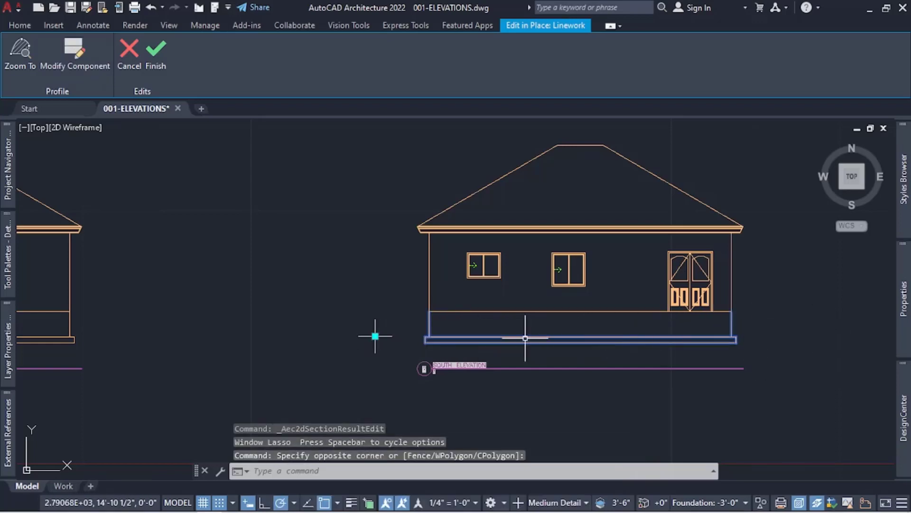
key(Delete)
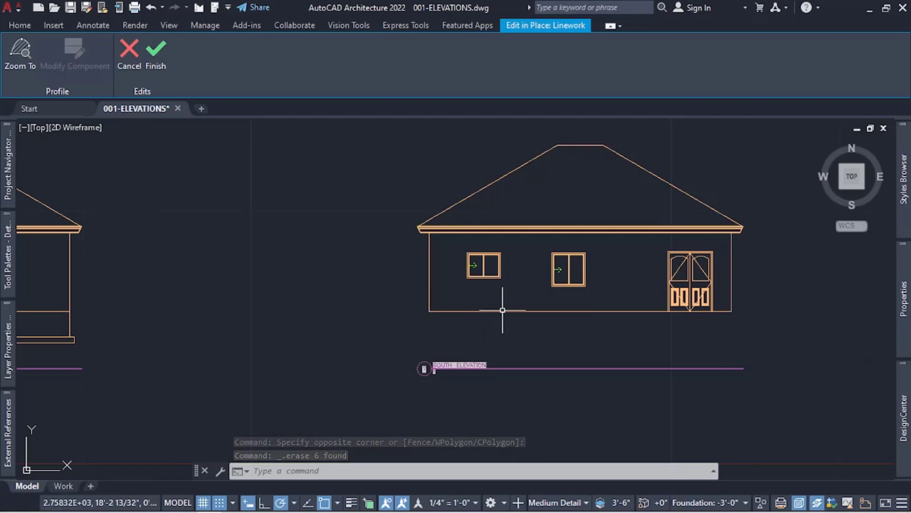
Assign the two wall base line segments on either side of the south elevation's door to the Hidden Vectors linework component
click(502, 310)
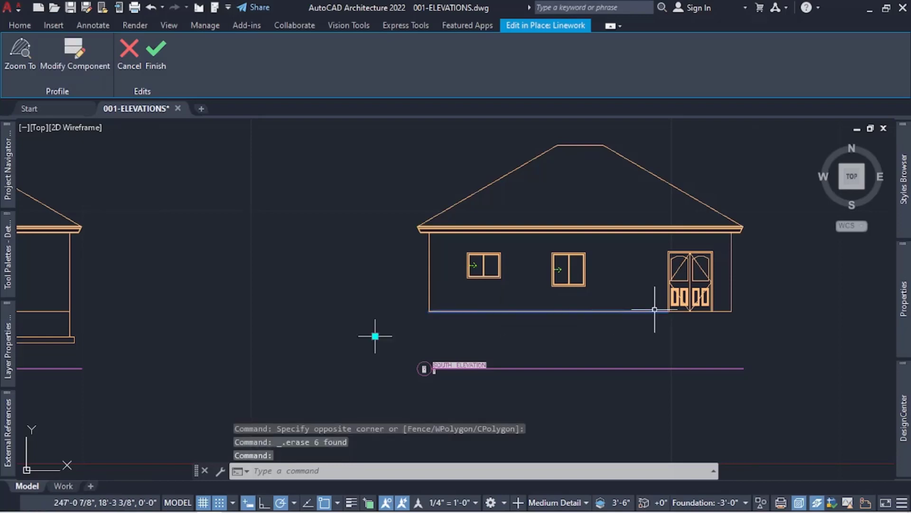
click(721, 312)
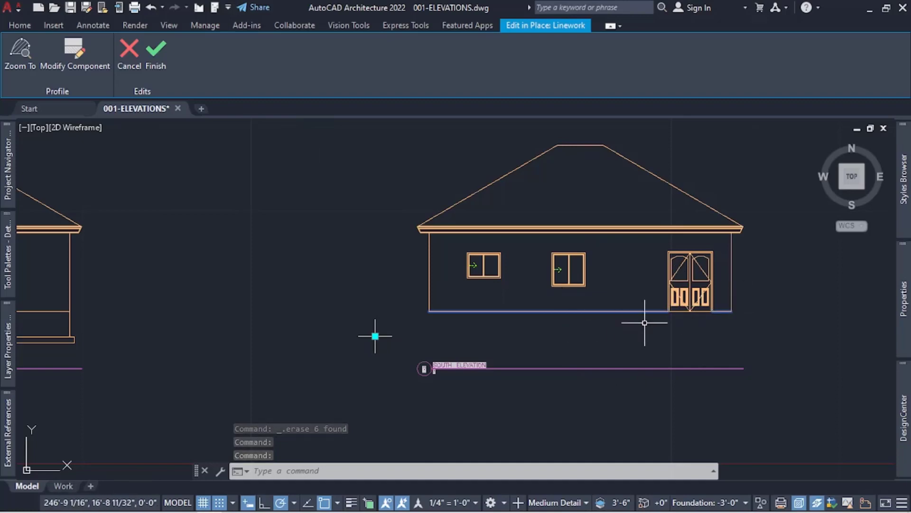
scroll(645, 319, up, 4)
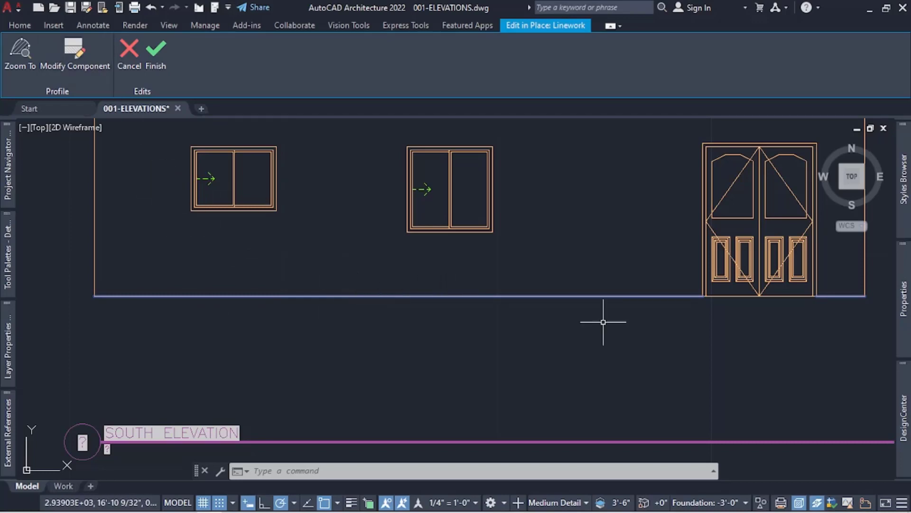
click(77, 64)
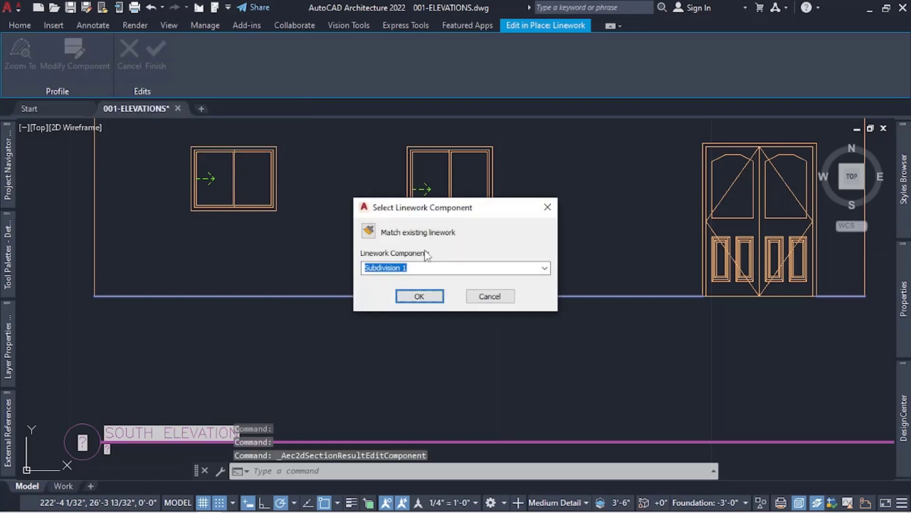
click(545, 268)
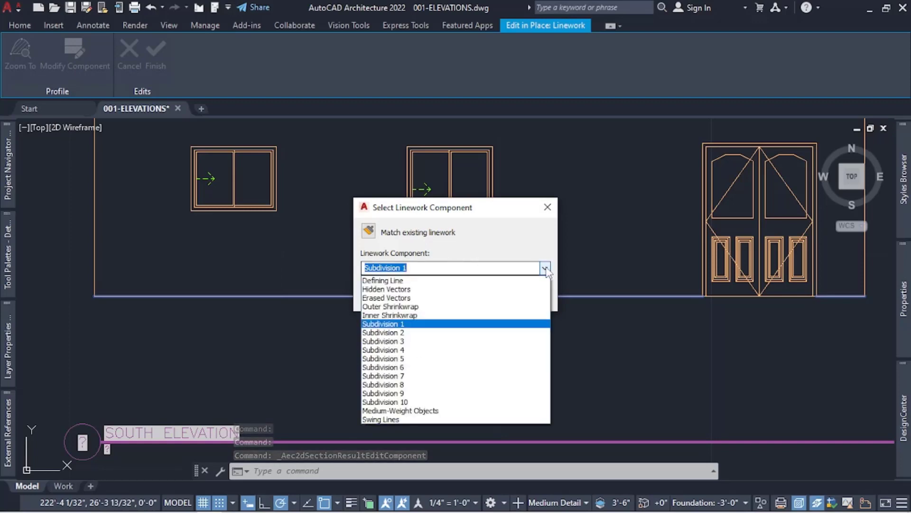
click(377, 289)
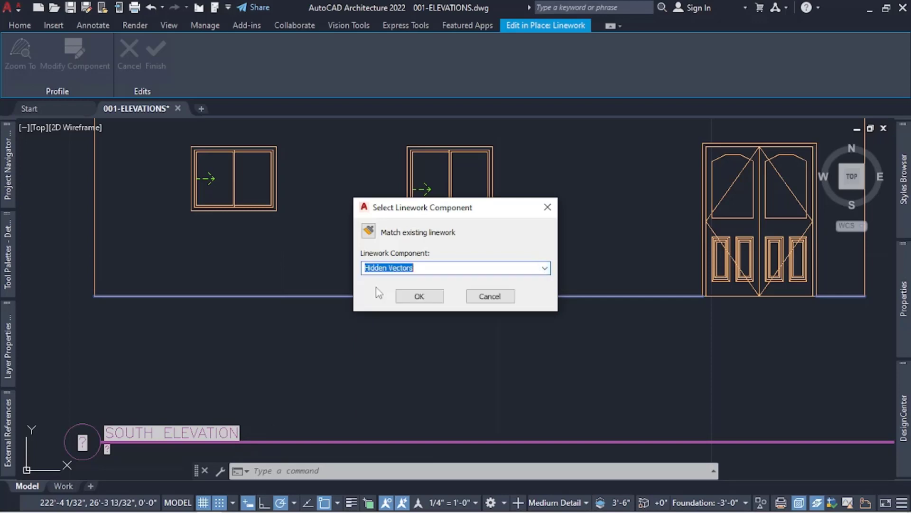
click(420, 296)
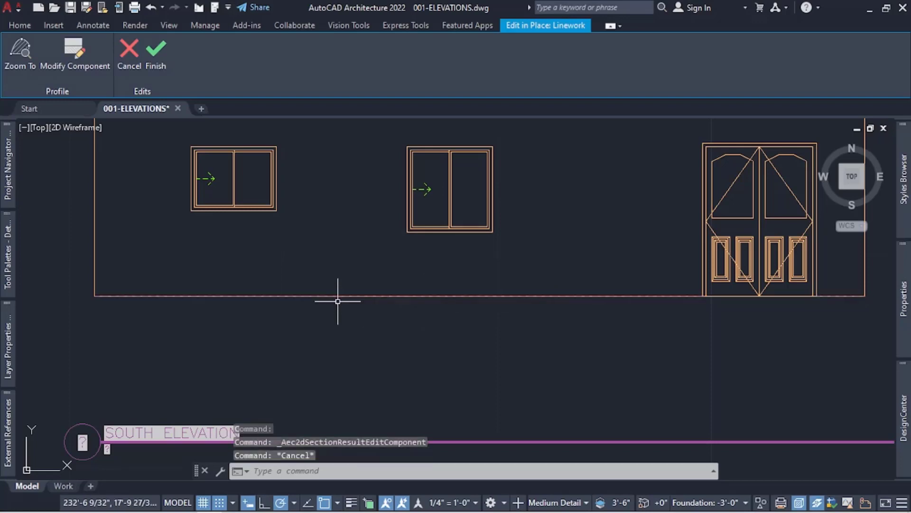
scroll(647, 301, up, 8)
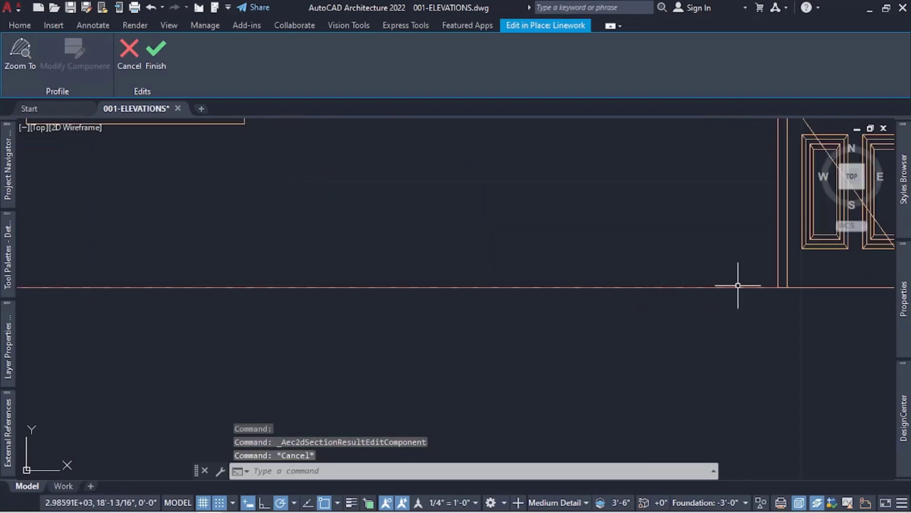
Finish the in-place linework edit of the south elevation and save its changes
scroll(492, 256, down, 6)
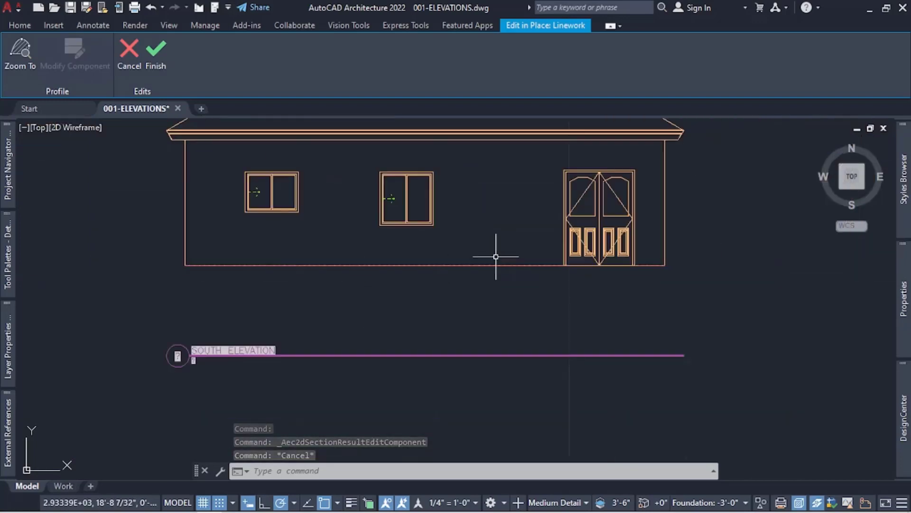
scroll(587, 195, down, 2)
scroll(489, 179, up, 2)
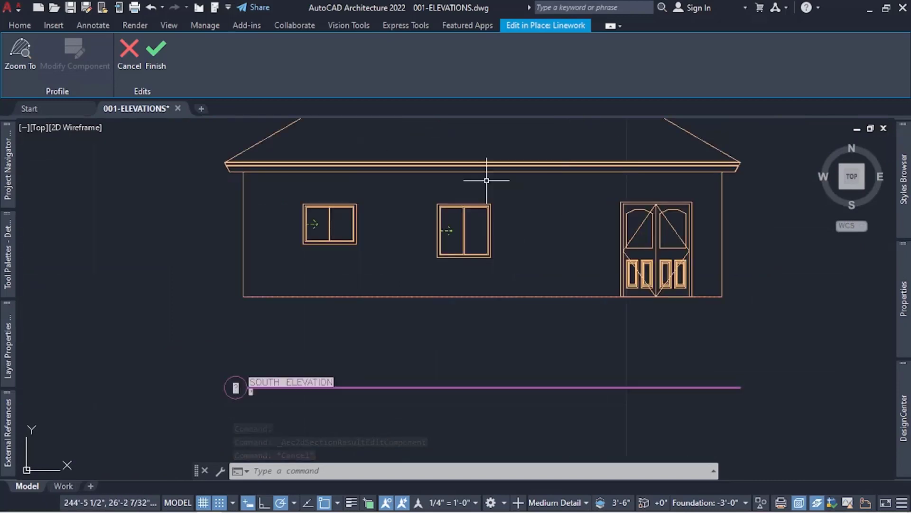
click(160, 56)
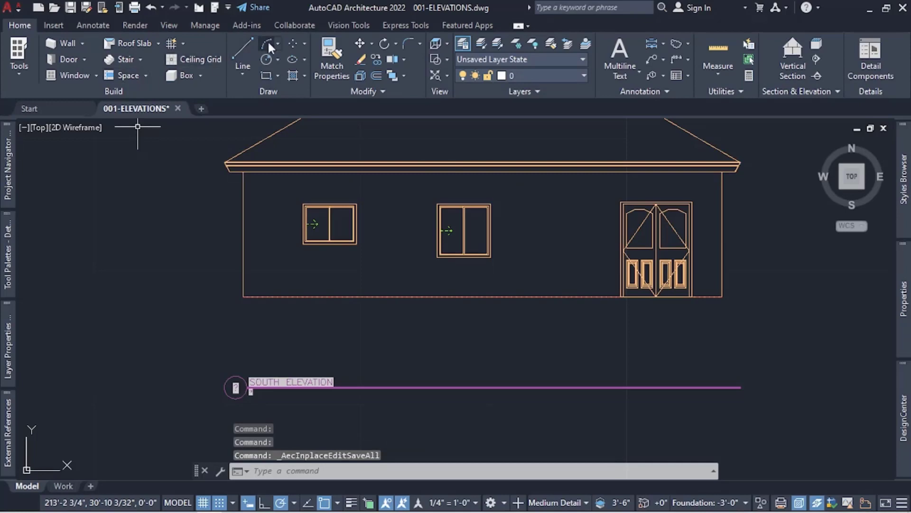
Draw a horizontal ground line about 40'-9" long, starting 6" below the south elevation's lower-left wall corner and running past the right wall
click(237, 47)
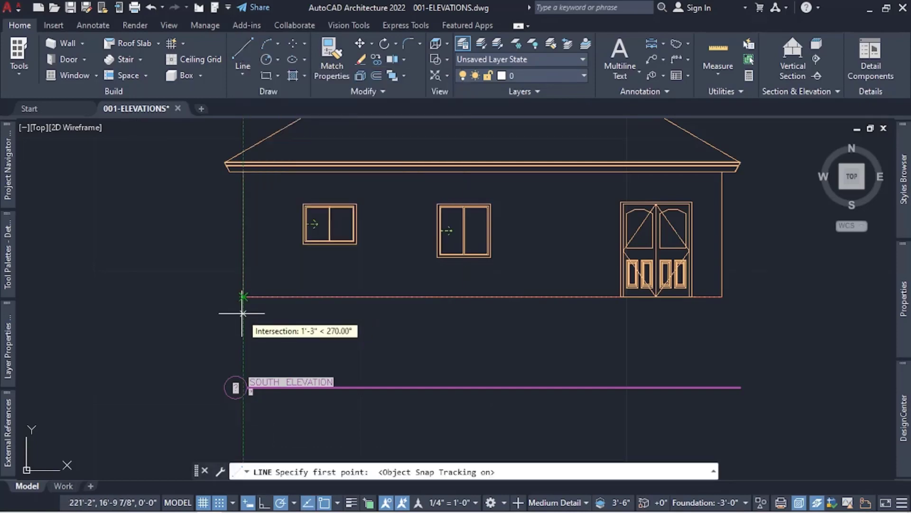
text(6")
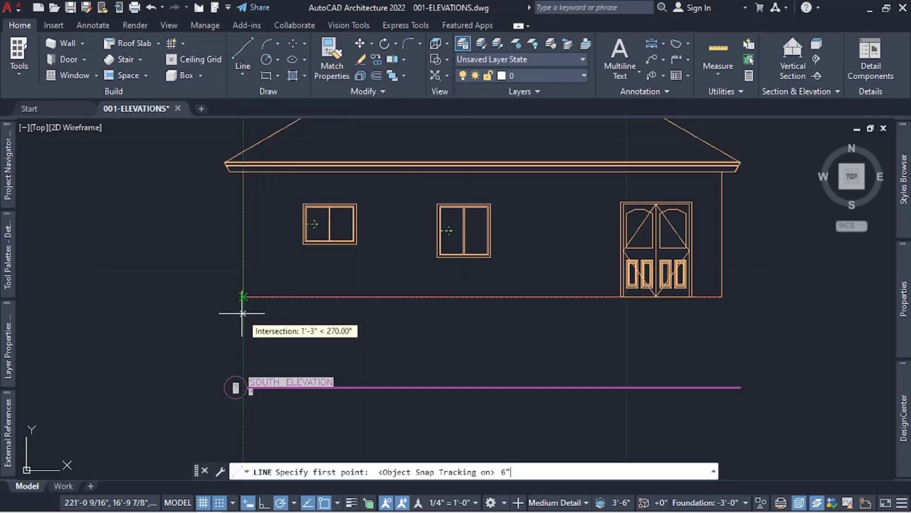
key(Return)
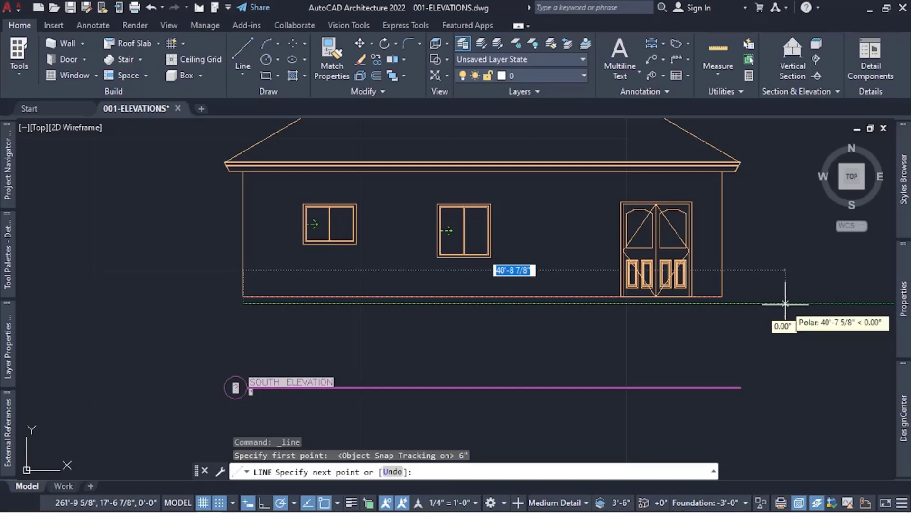
click(787, 303)
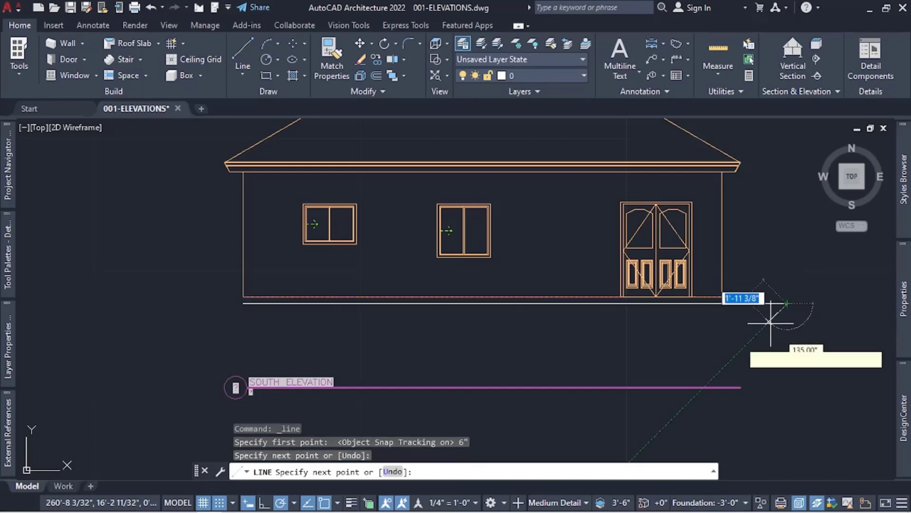
key(Escape)
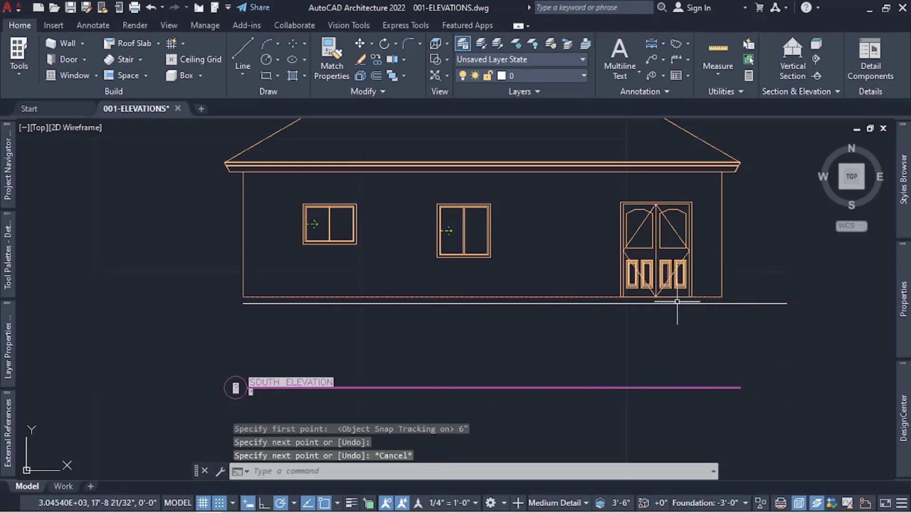
Stretch the left end of the ground line horizontally outward past the south elevation's left wall edge
click(677, 304)
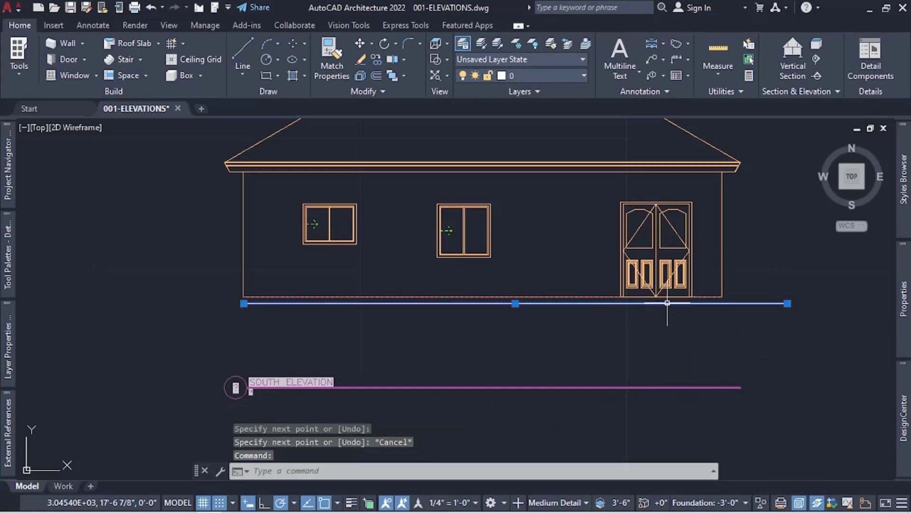
click(244, 303)
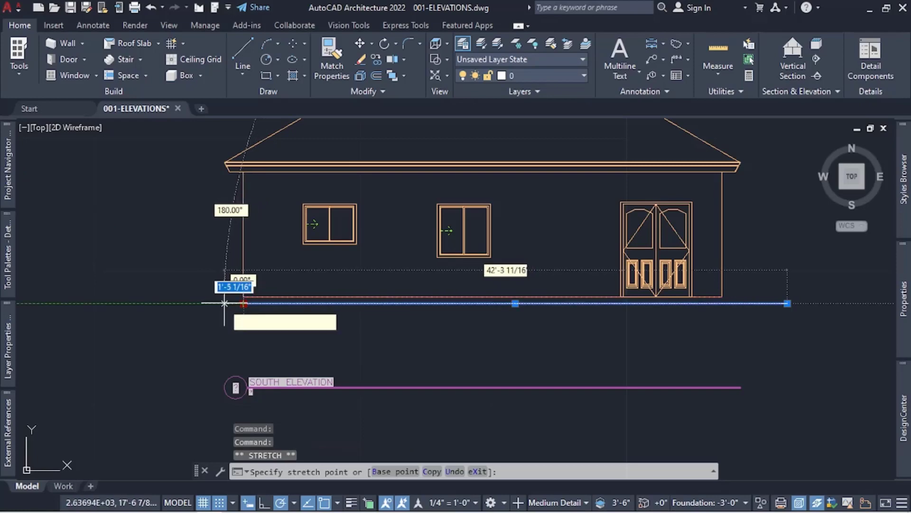
click(197, 303)
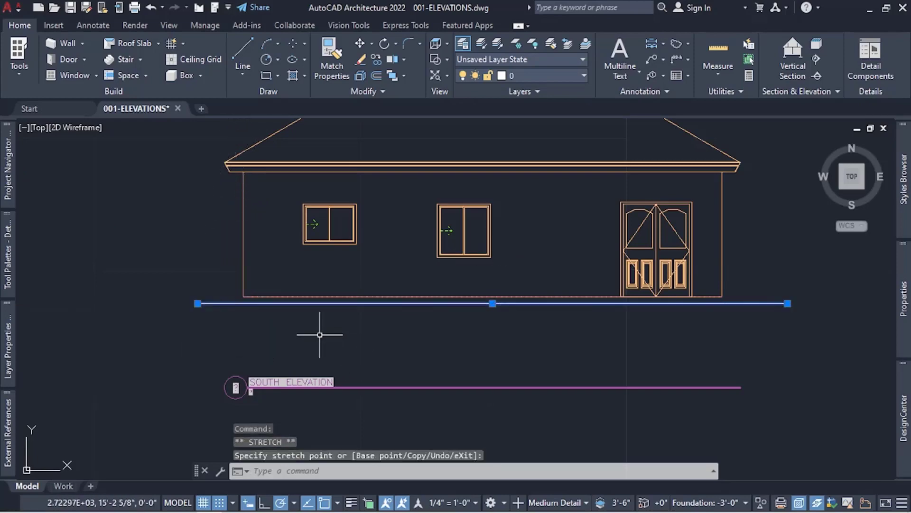
key(Escape)
Draw a short vertical line from the south elevation's lower-left wall corner down to the ground line
scroll(247, 288, up, 2)
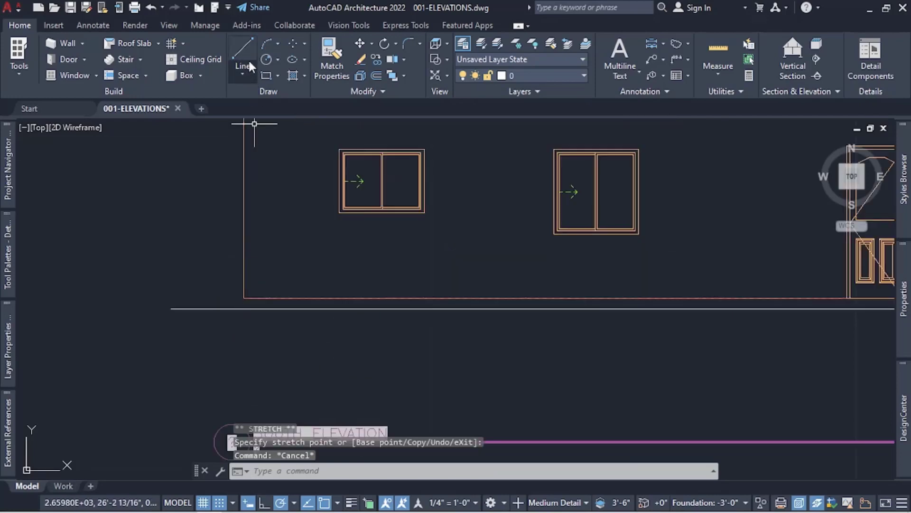
text(l)
key(Return)
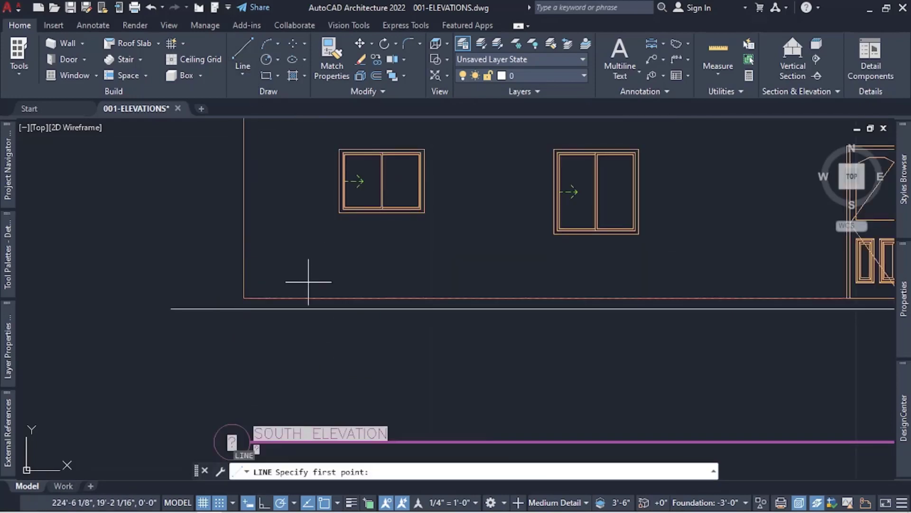
scroll(232, 309, up, 2)
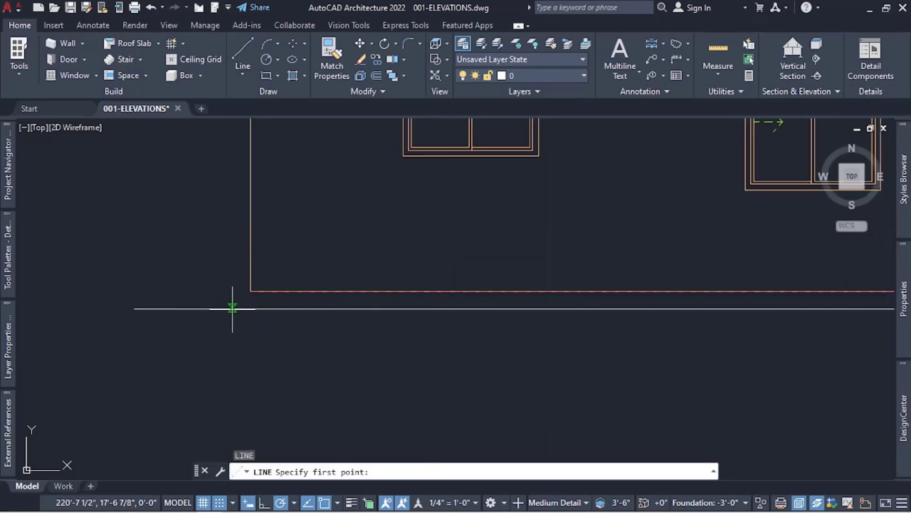
click(251, 291)
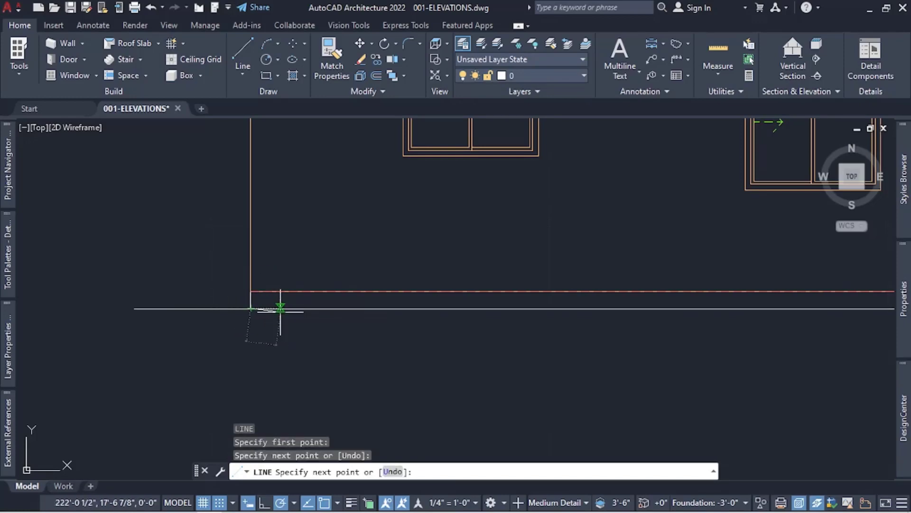
key(Escape)
Draw a short vertical line from the south elevation's lower-right wall corner down to the ground line
scroll(154, 285, down, 4)
scroll(190, 280, down, 2)
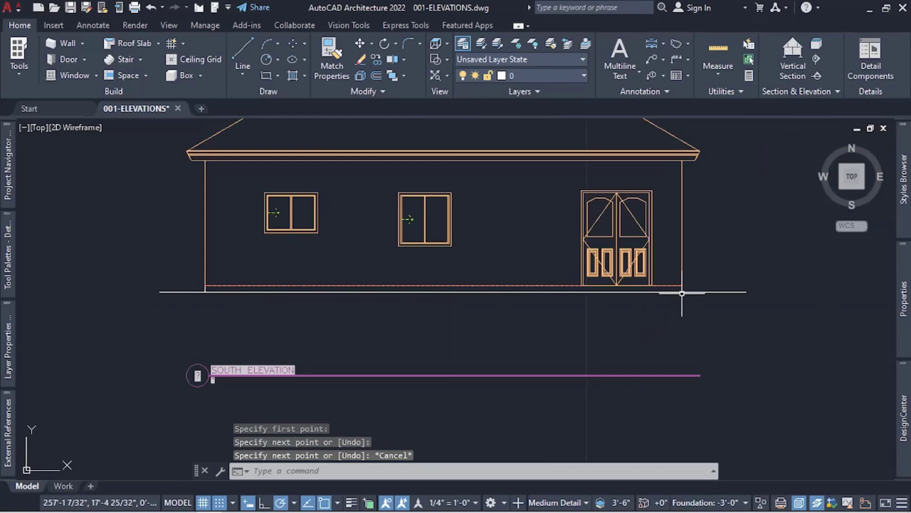
scroll(683, 294, up, 2)
text(l)
key(Return)
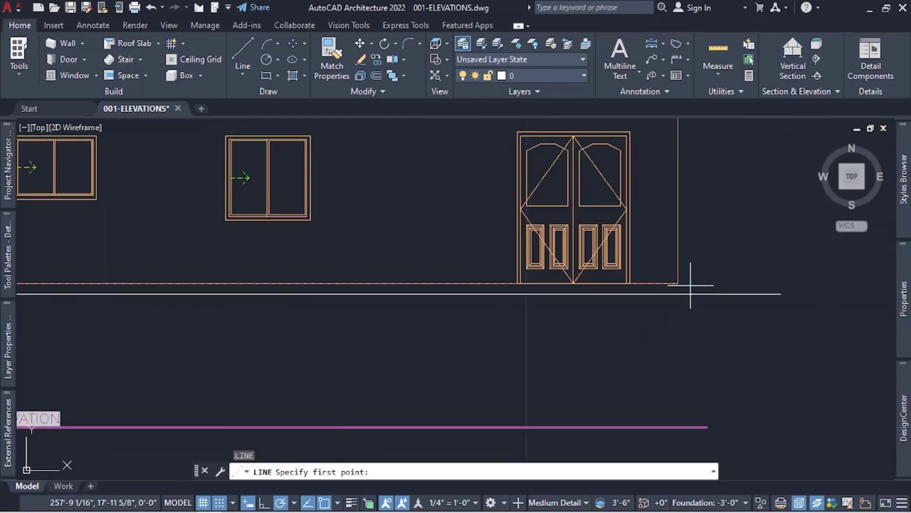
click(678, 283)
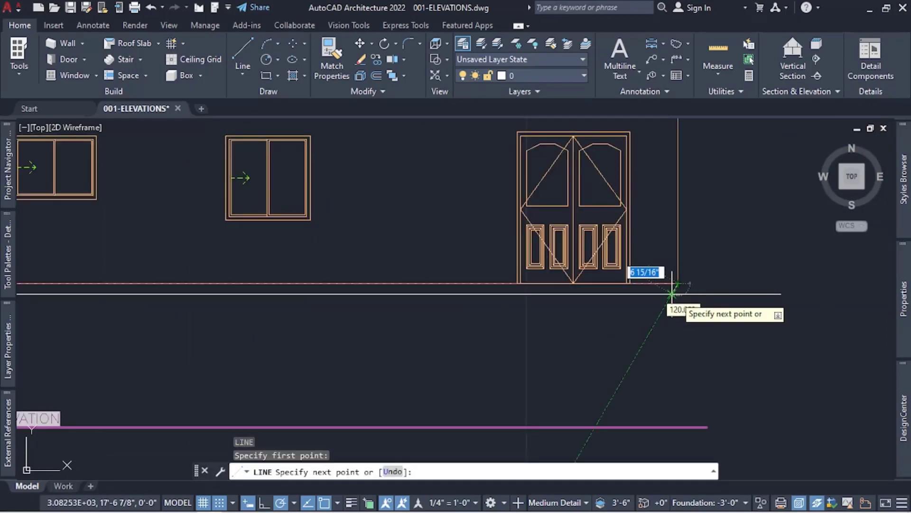
click(678, 295)
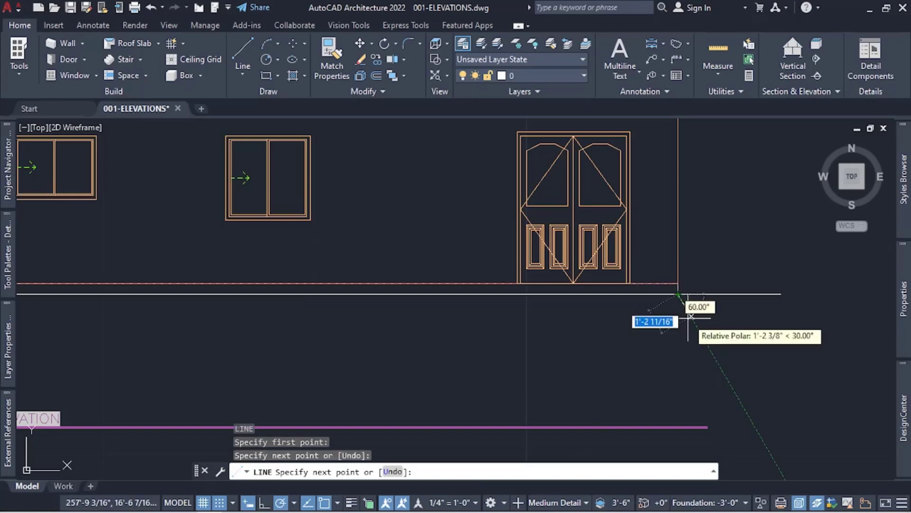
key(Escape)
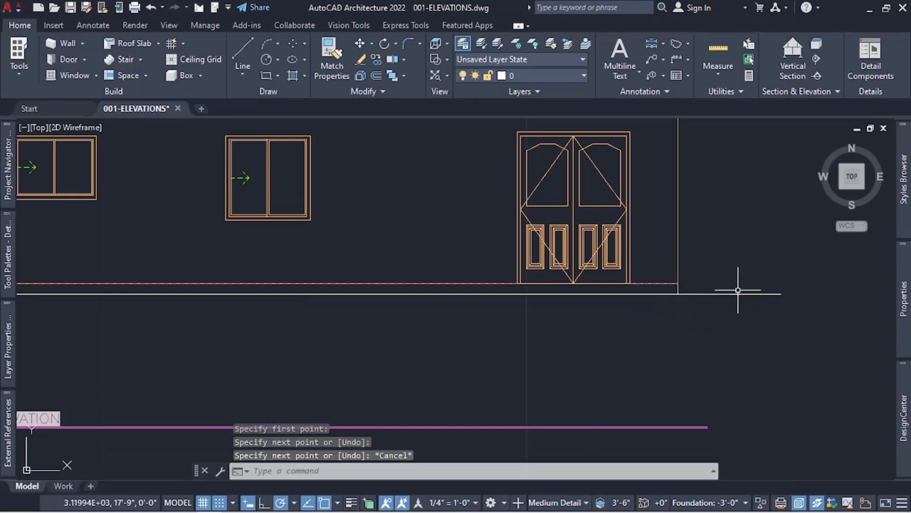
Merge the ground line and the two short vertical corner lines into the south elevation's linework as the Defining Line component
scroll(698, 257, down, 2)
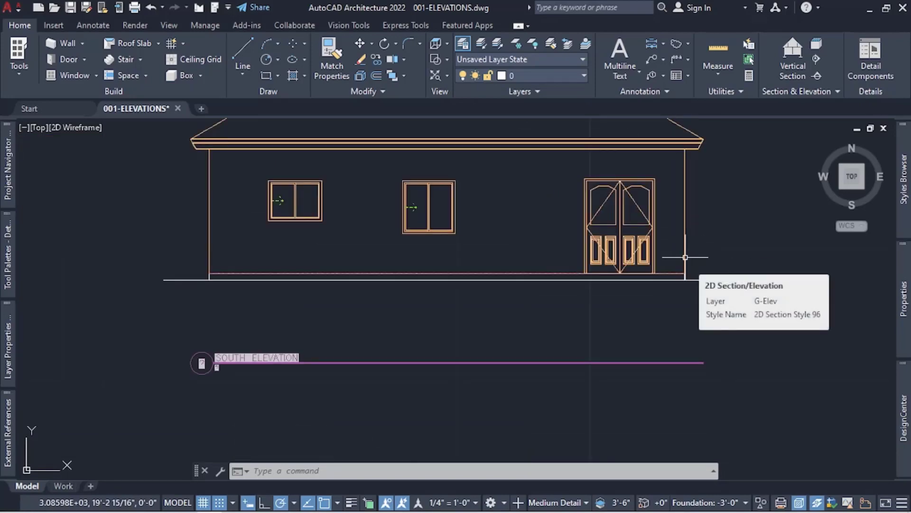
click(685, 256)
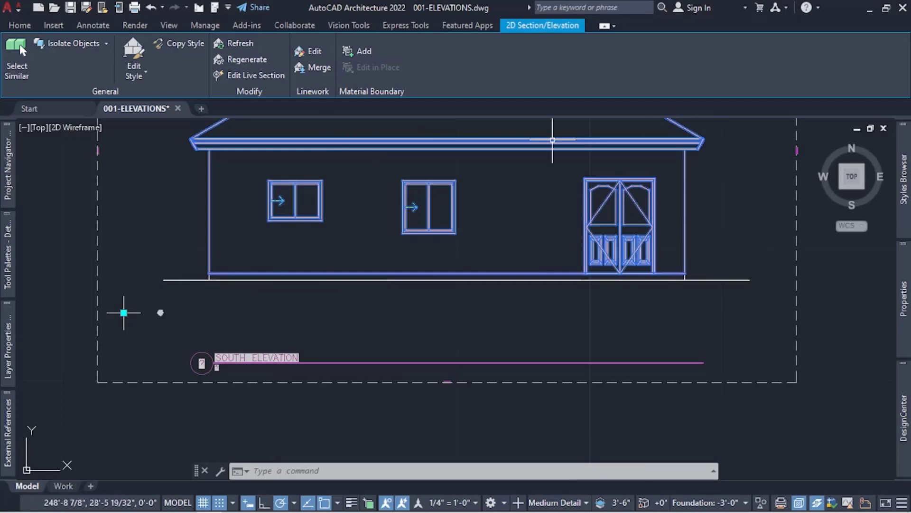
click(311, 69)
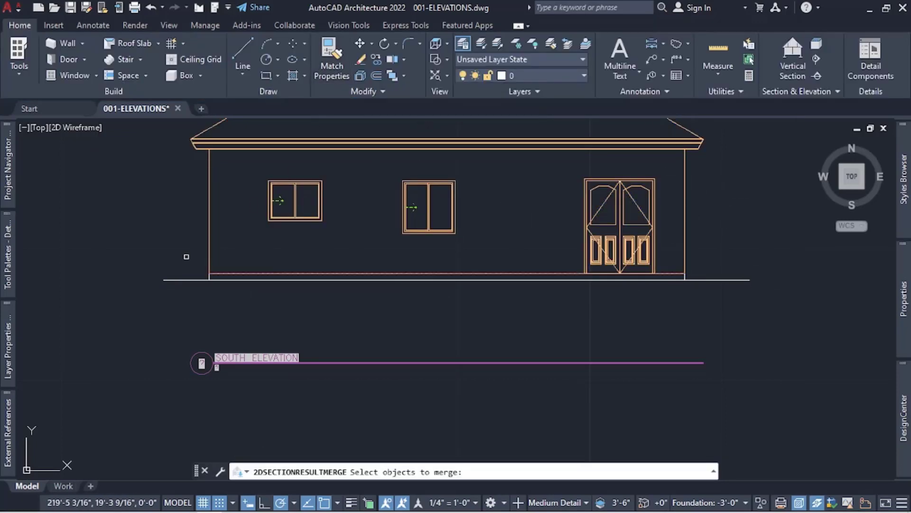
click(209, 234)
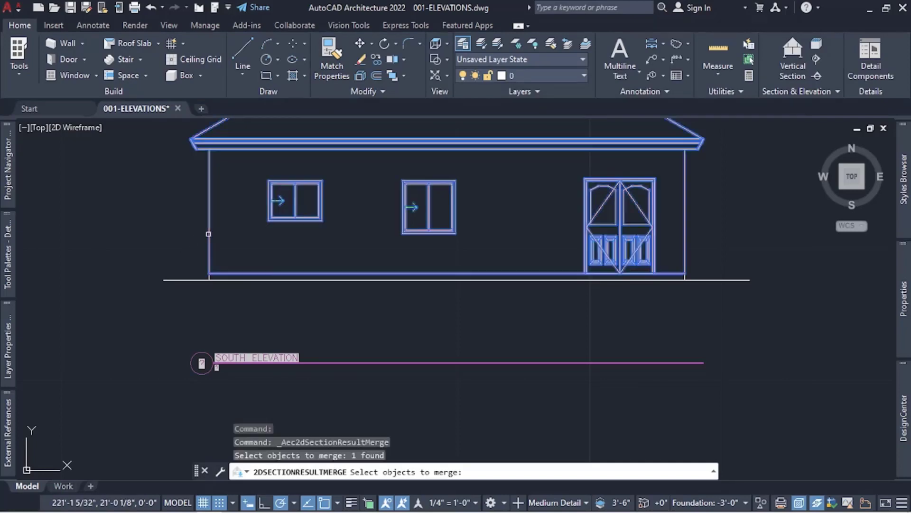
scroll(211, 276, up, 2)
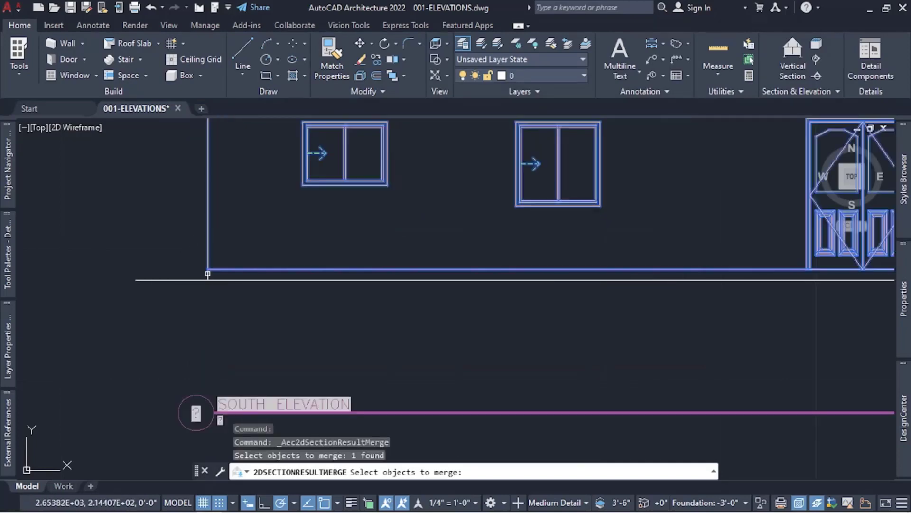
click(214, 277)
click(237, 280)
scroll(175, 246, down, 2)
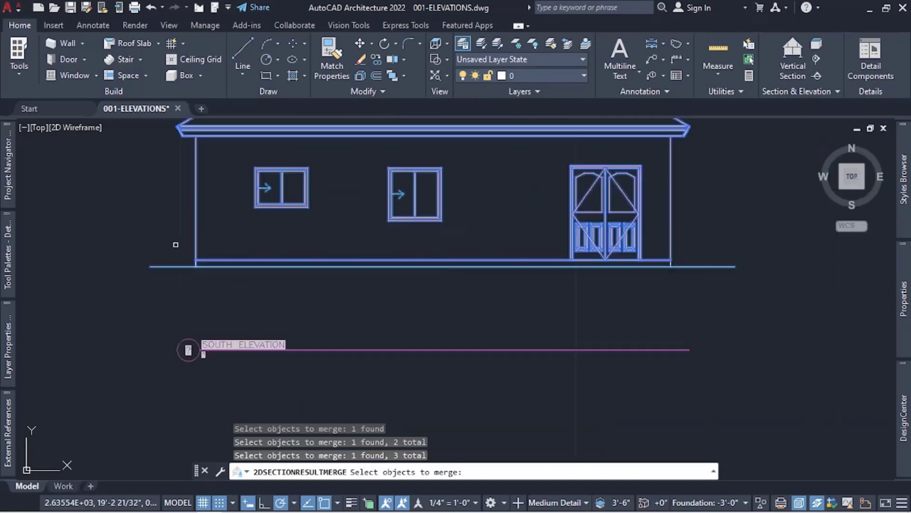
click(669, 263)
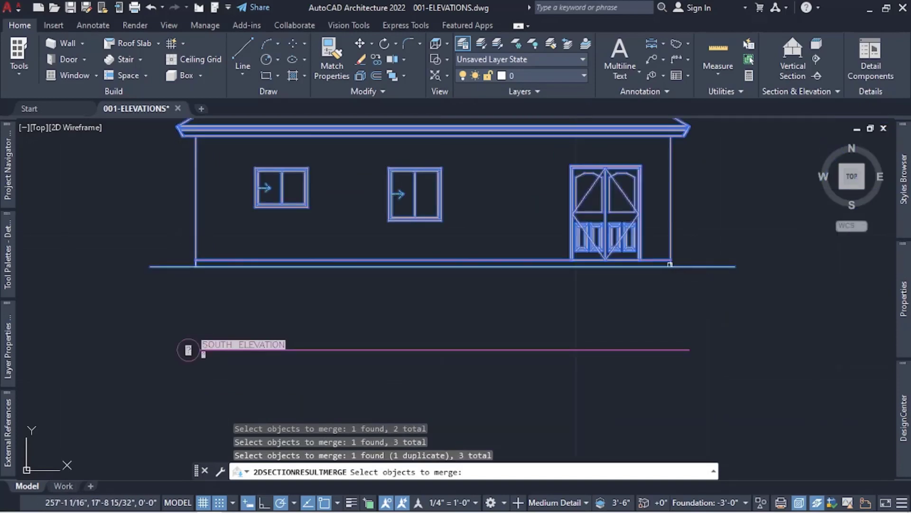
scroll(678, 267, up, 2)
click(667, 260)
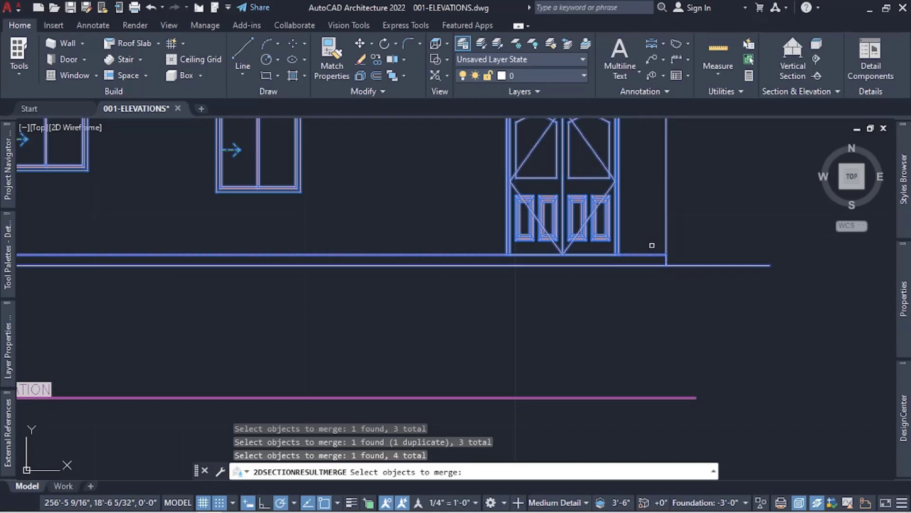
key(Return)
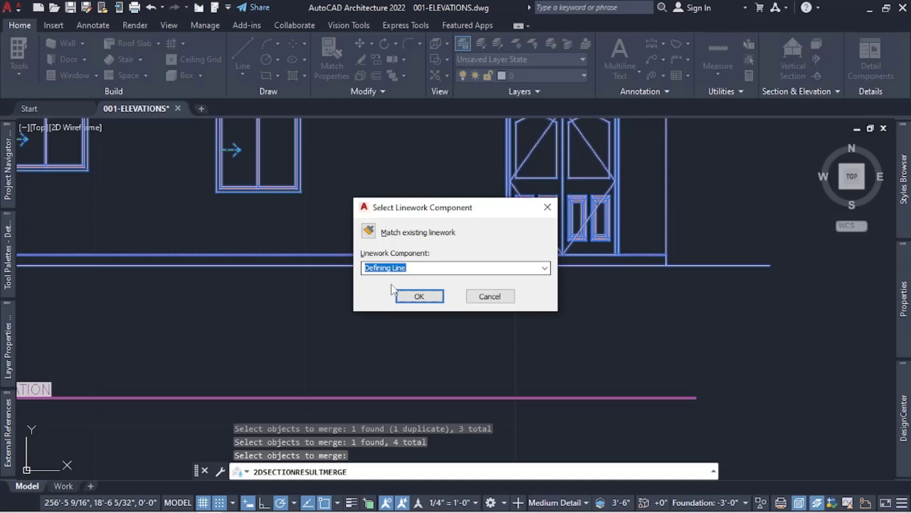
click(417, 299)
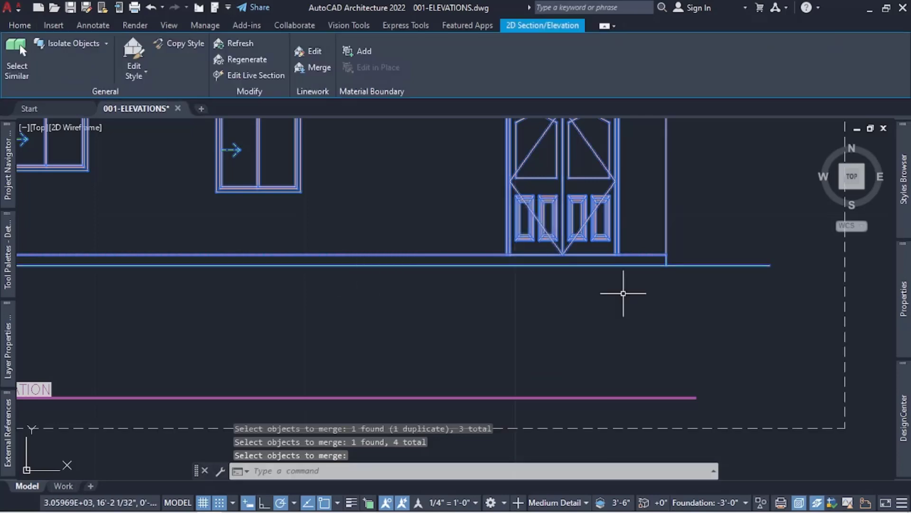
scroll(788, 279, down, 2)
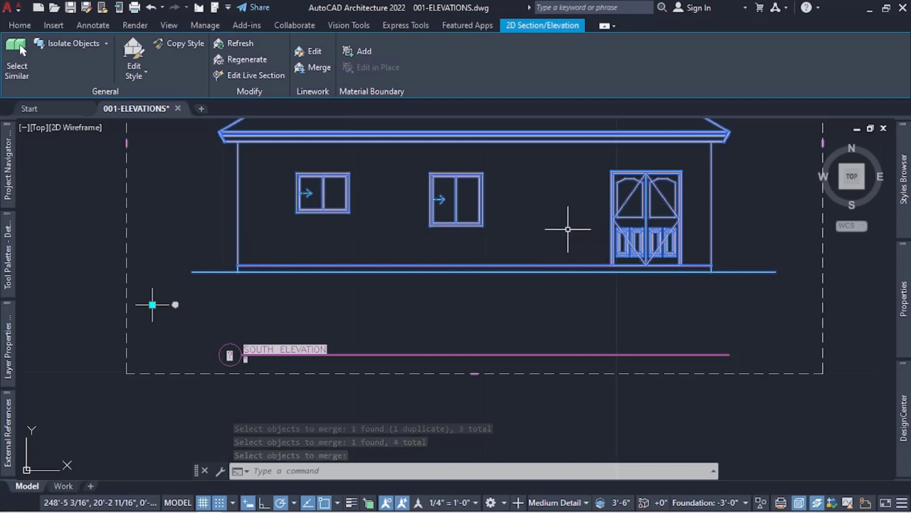
click(313, 67)
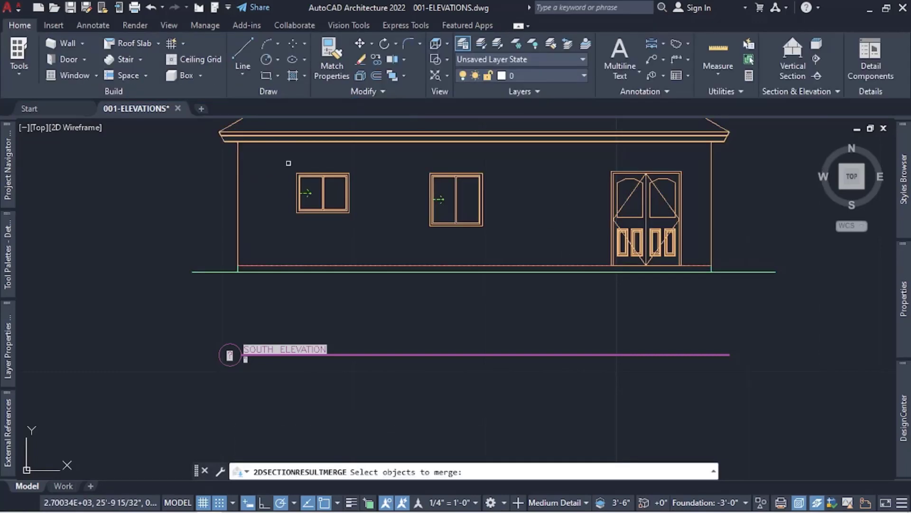
key(Escape)
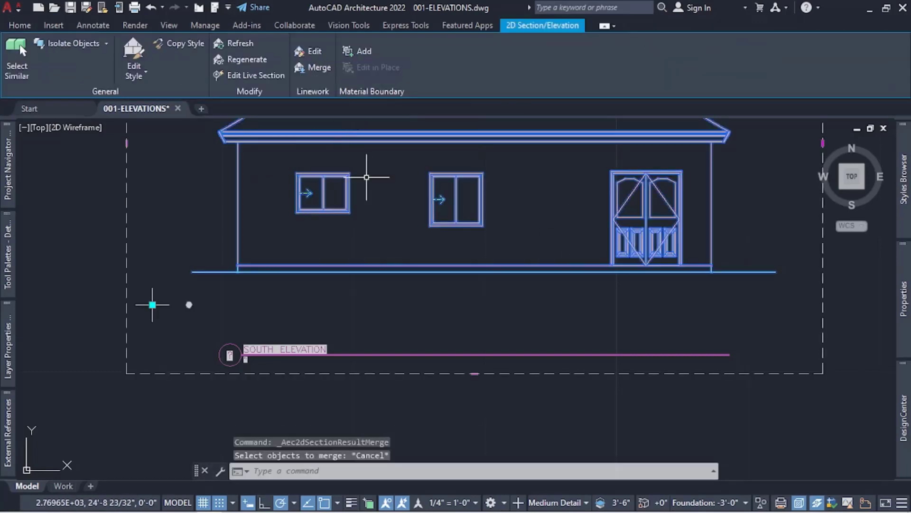
Edit the south elevation's linework in place and match the short vertical corner lines to the wall edge's Subdivision 1 component
click(300, 54)
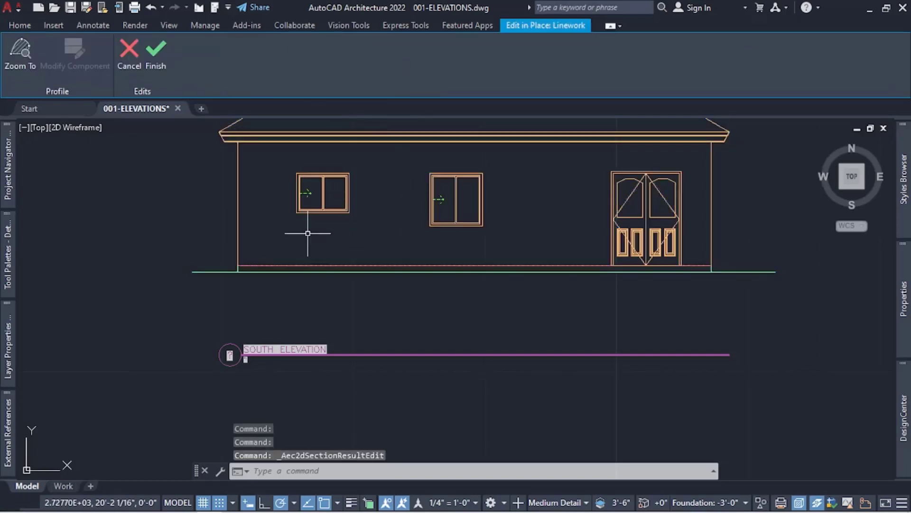
scroll(280, 264, up, 2)
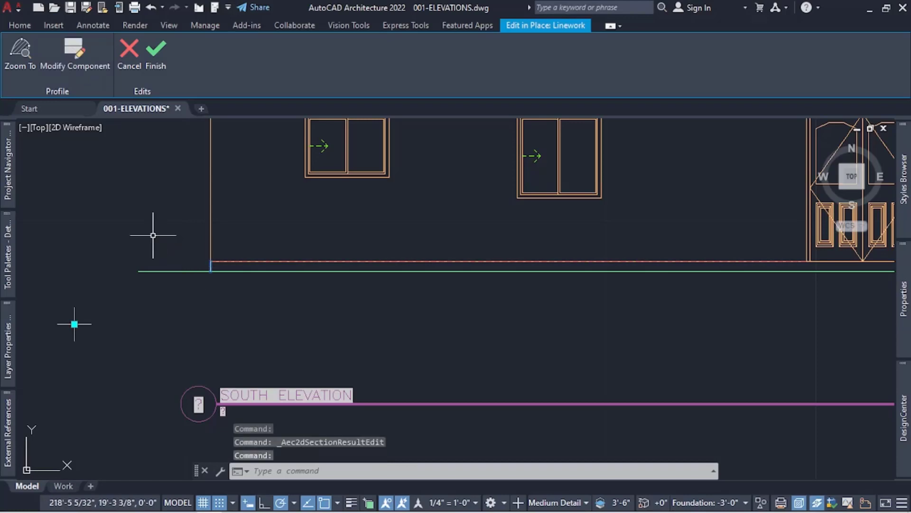
scroll(153, 235, down, 2)
scroll(655, 254, up, 3)
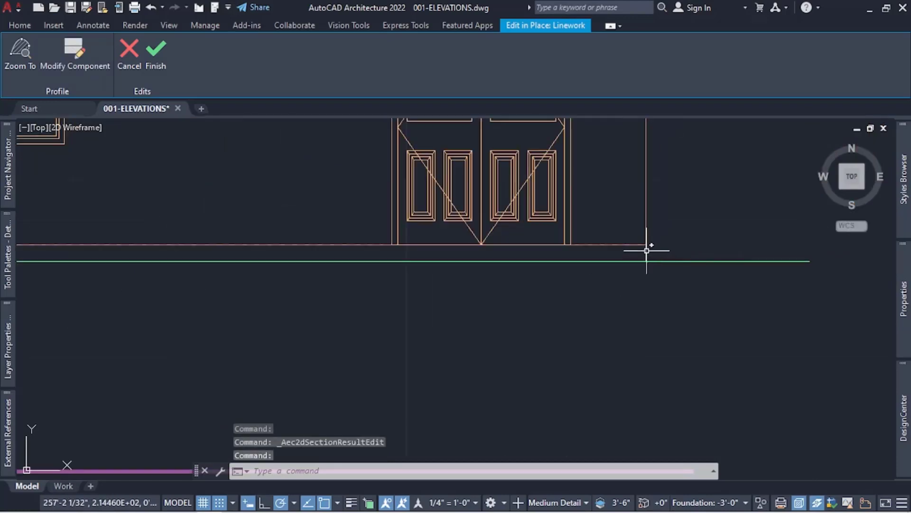
key(Escape)
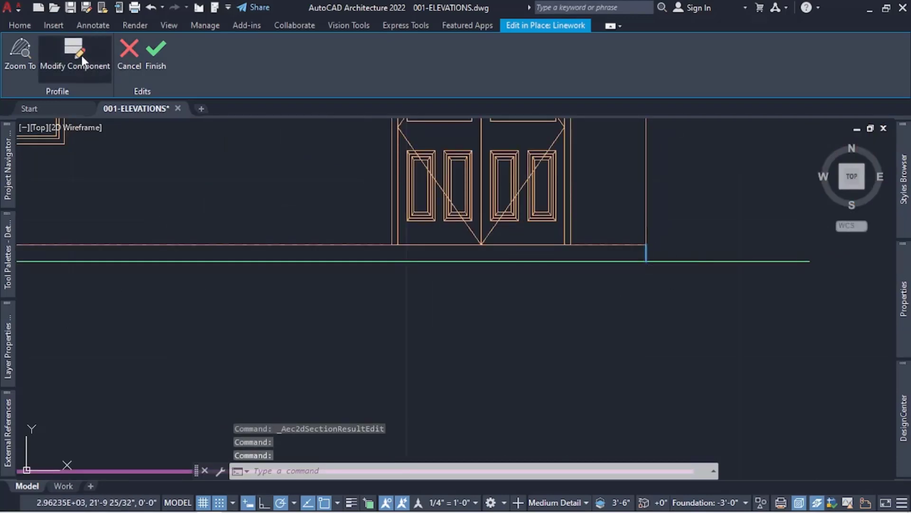
click(82, 55)
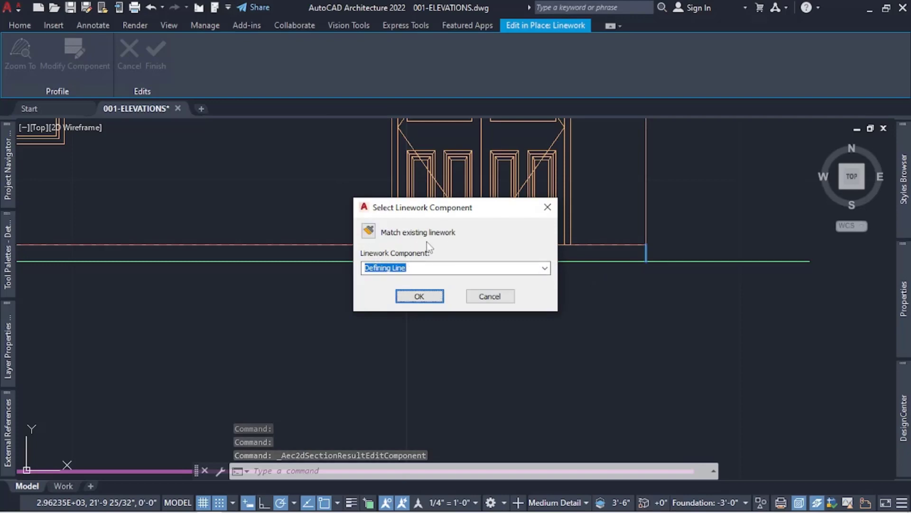
click(369, 231)
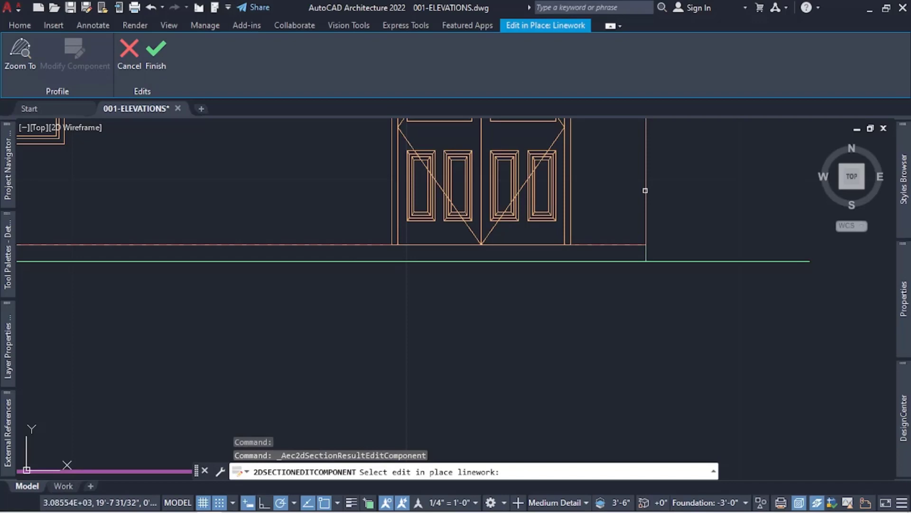
click(646, 192)
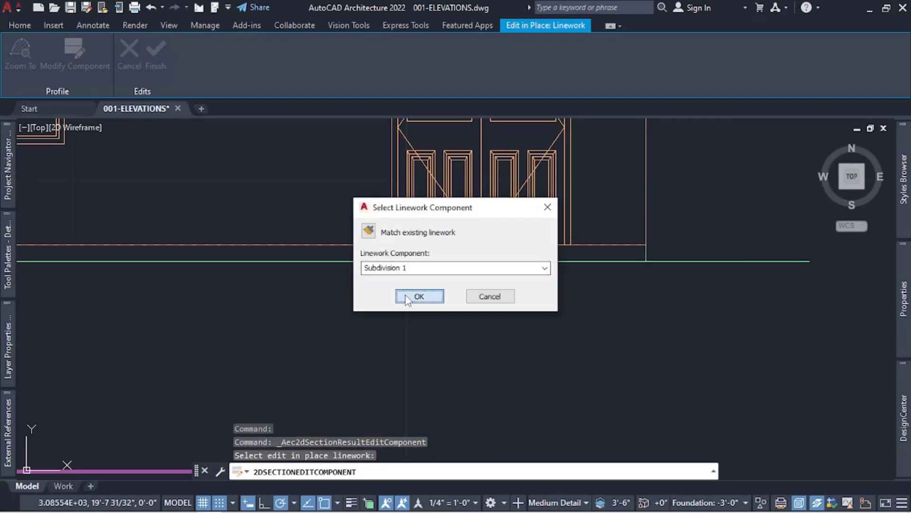
click(420, 295)
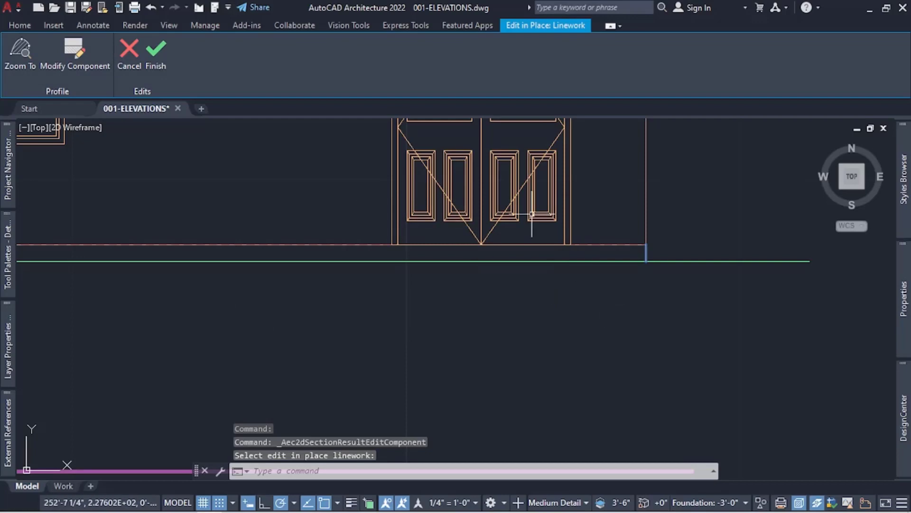
key(Escape)
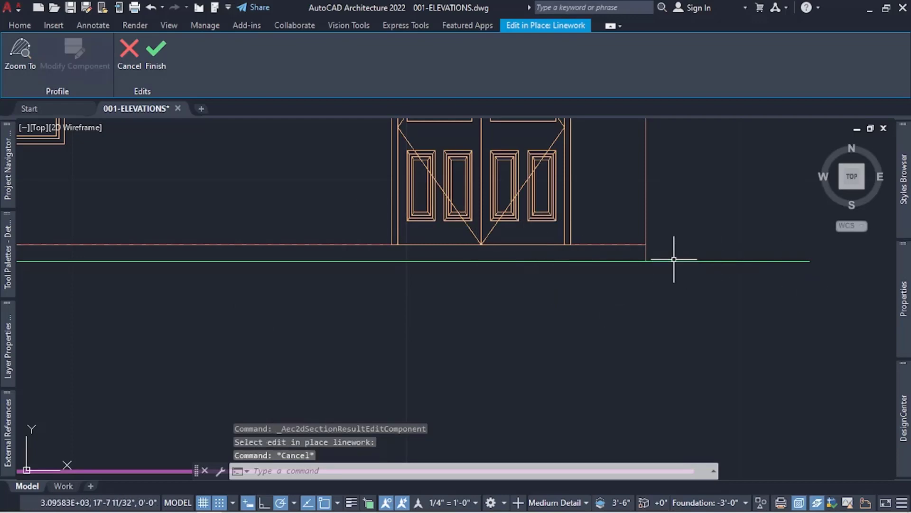
Assign the south elevation's ground line to the Medium-Weight Objects linework component
click(674, 261)
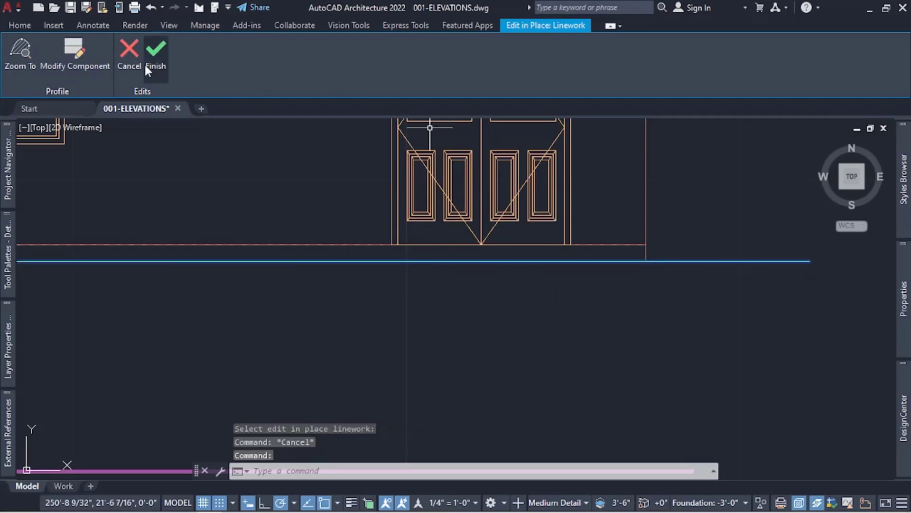
click(90, 52)
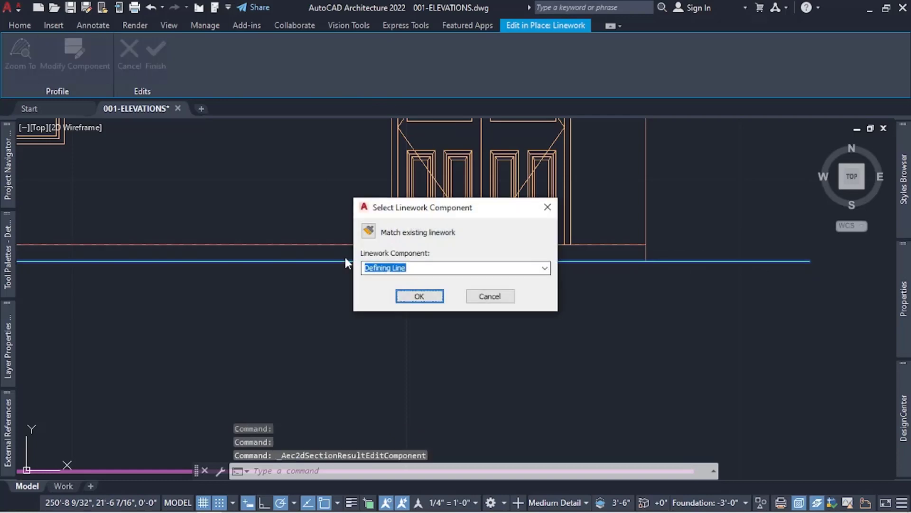
click(545, 270)
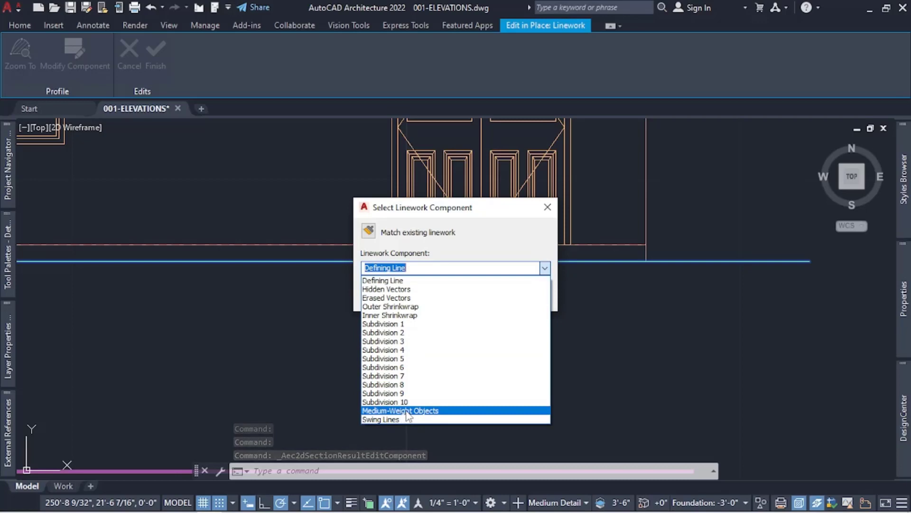
click(434, 411)
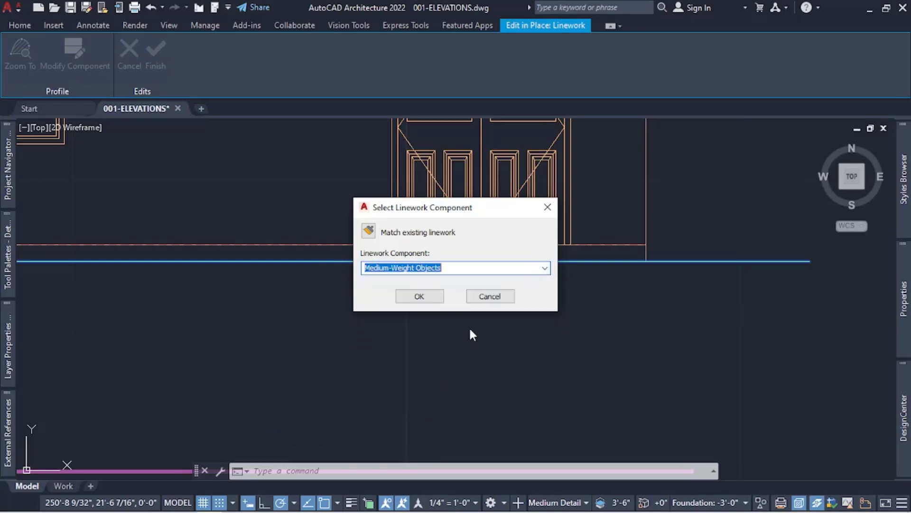
click(419, 297)
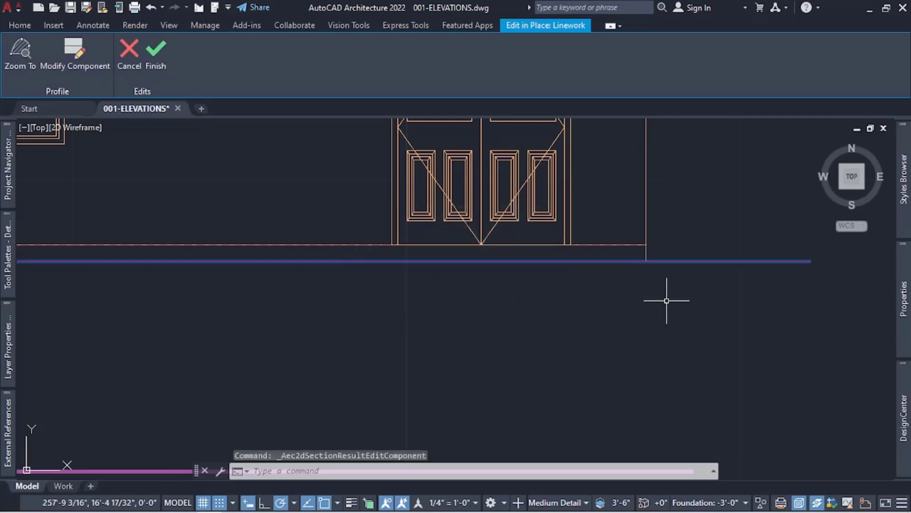
key(Escape)
Examine the ground line and both wall corner extensions in the south elevation's edited linework
scroll(760, 297, down, 2)
scroll(413, 275, down, 2)
scroll(151, 286, up, 2)
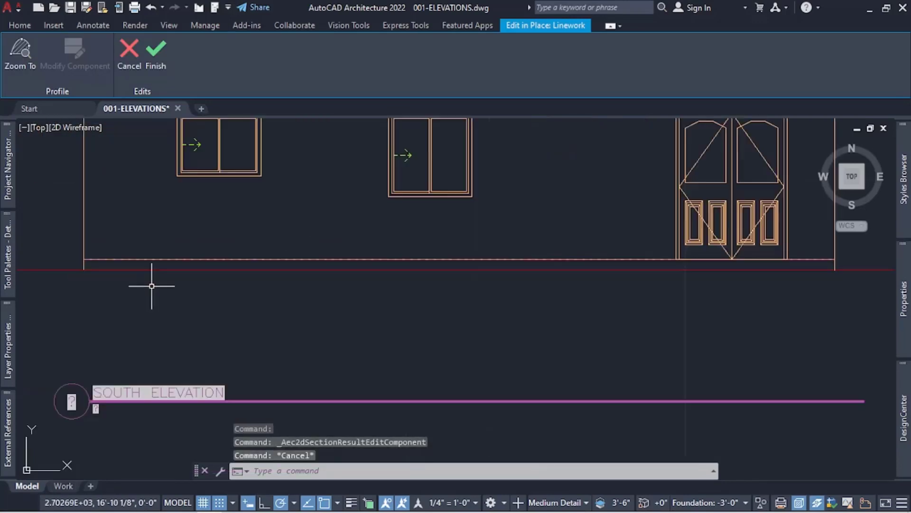
scroll(128, 286, up, 2)
scroll(244, 264, down, 2)
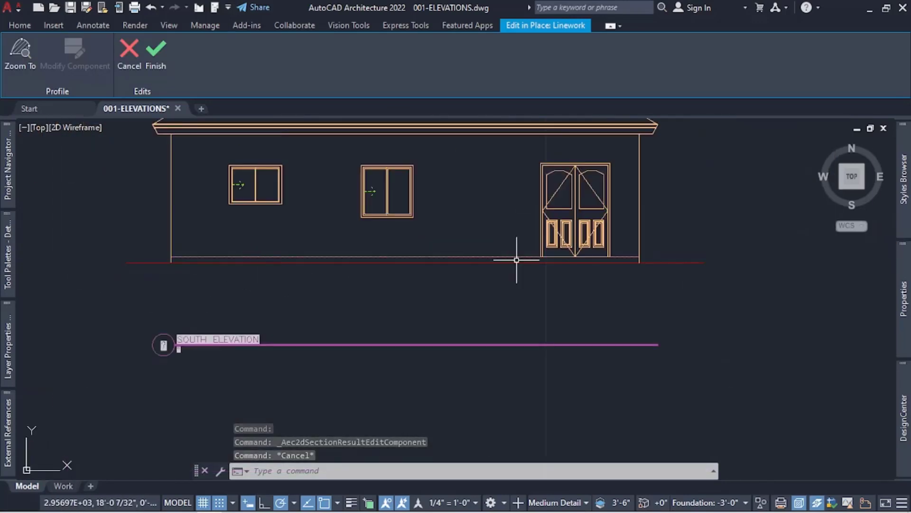
scroll(633, 265, up, 3)
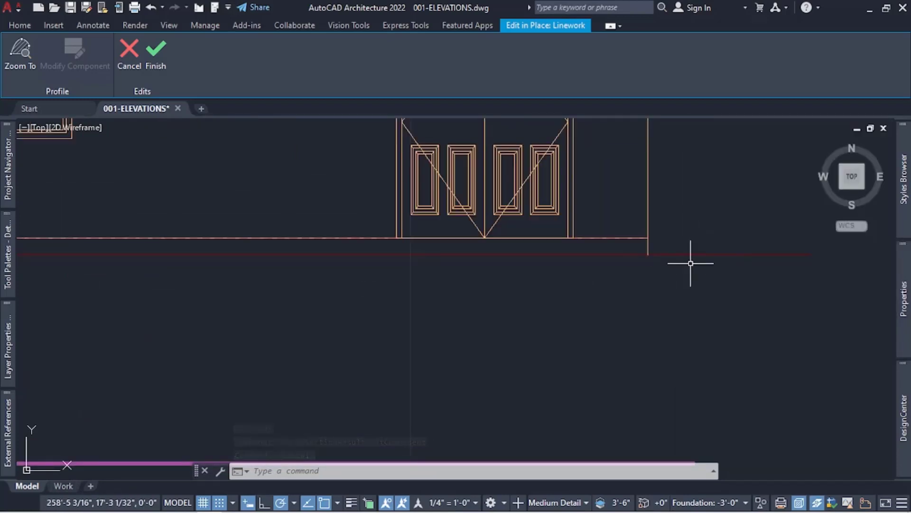
scroll(698, 256, down, 2)
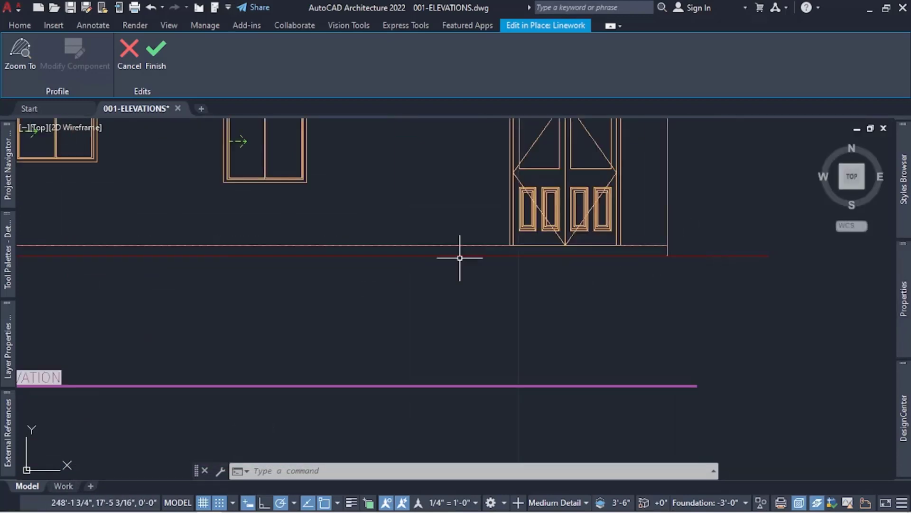
scroll(433, 244, down, 1)
scroll(437, 246, down, 2)
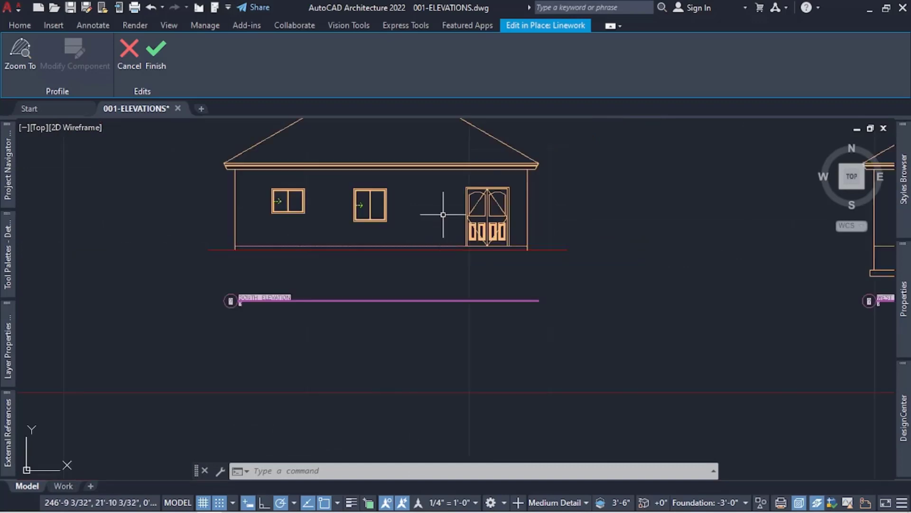
scroll(386, 148, down, 1)
scroll(386, 148, up, 3)
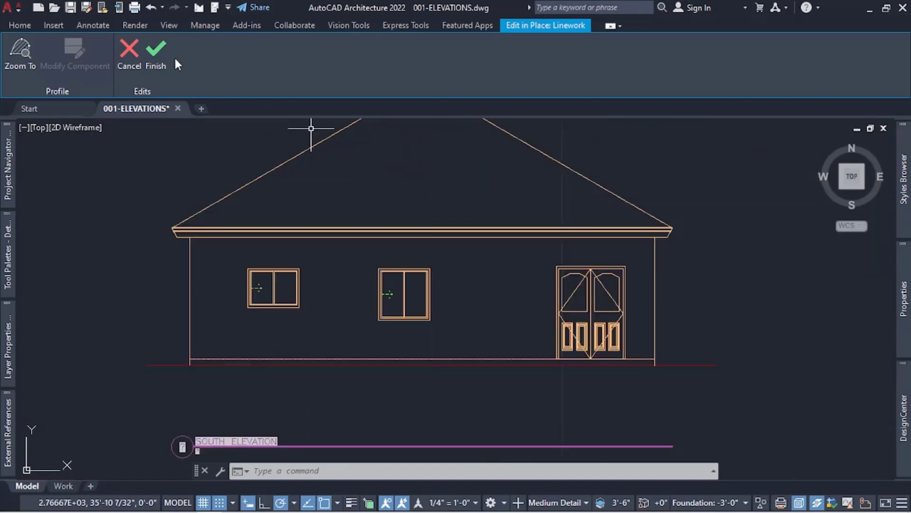
Finish the in-place linework edit and save the changes to the south elevation
click(161, 66)
scroll(484, 301, down, 2)
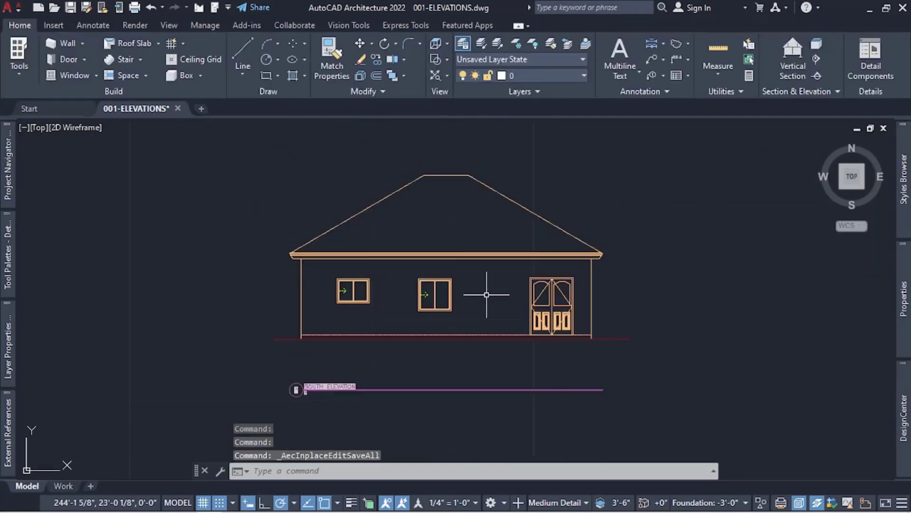
scroll(592, 300, up, 2)
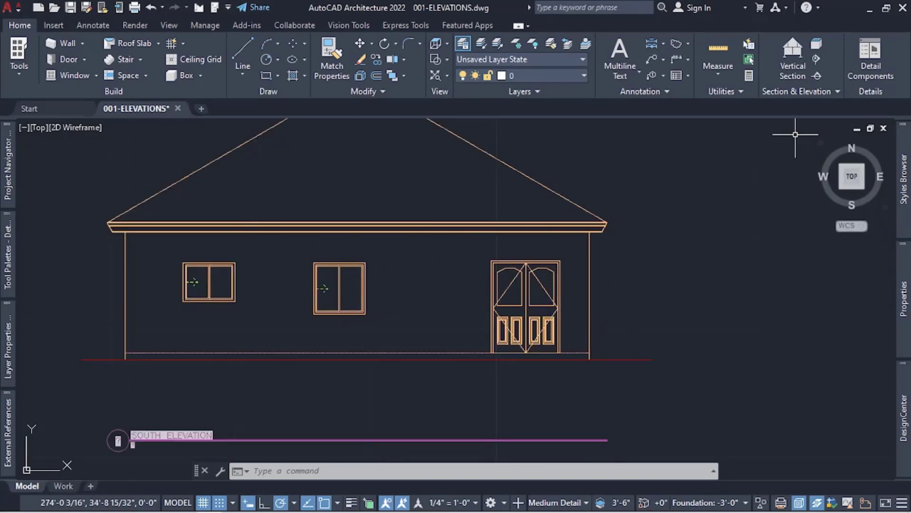
Add a vertical AEC dimension chain beside the middle window, using picked points at its top corner, bottom corner and the wall base line
click(663, 45)
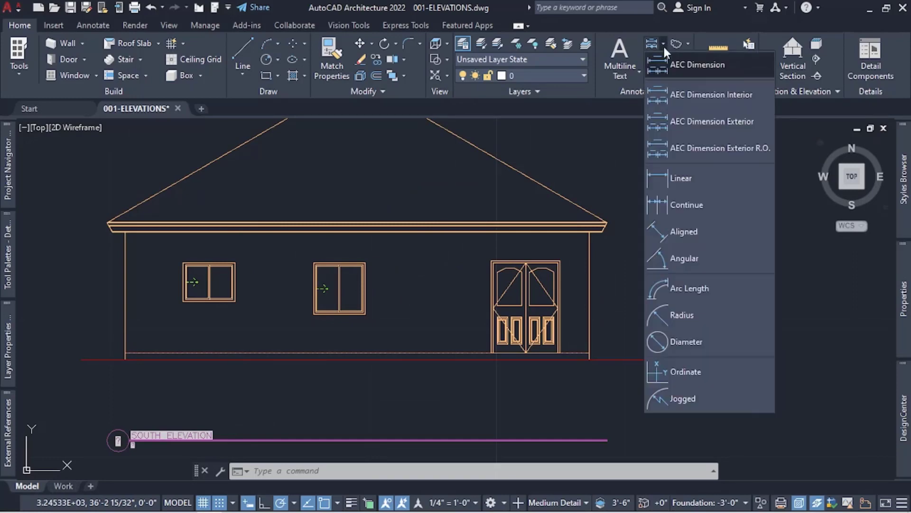
click(687, 63)
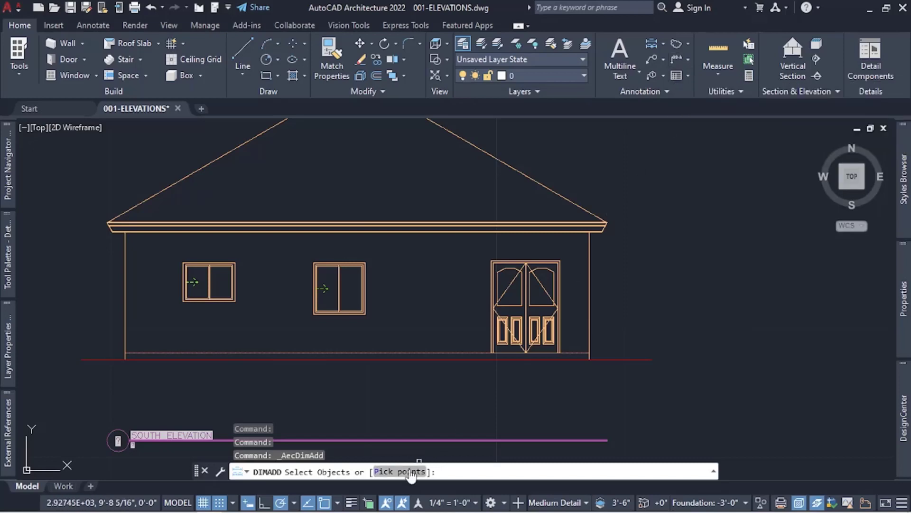
scroll(342, 293, up, 4)
text(p)
key(Return)
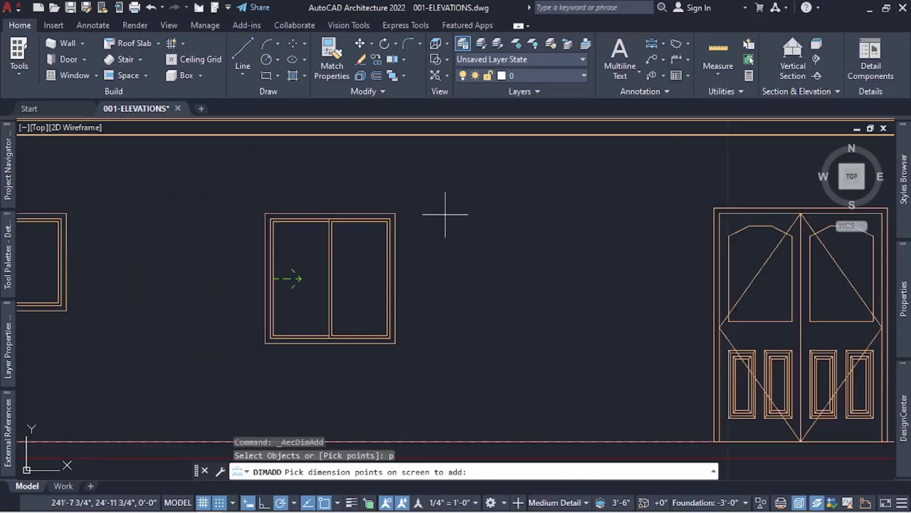
click(396, 213)
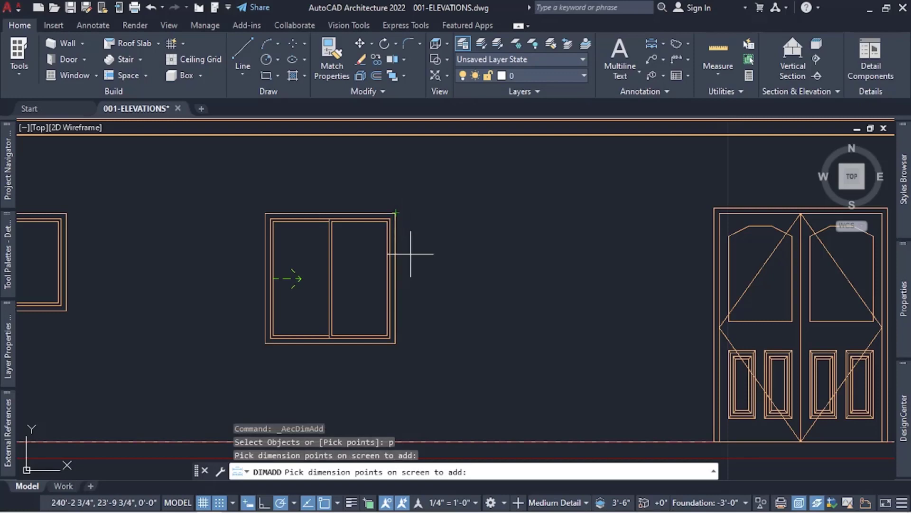
click(395, 344)
scroll(530, 285, down, 2)
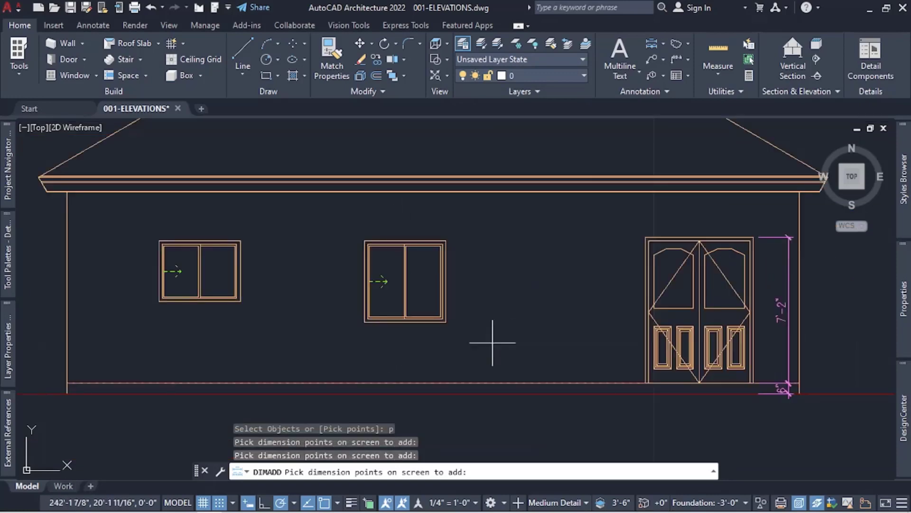
click(442, 383)
key(Return)
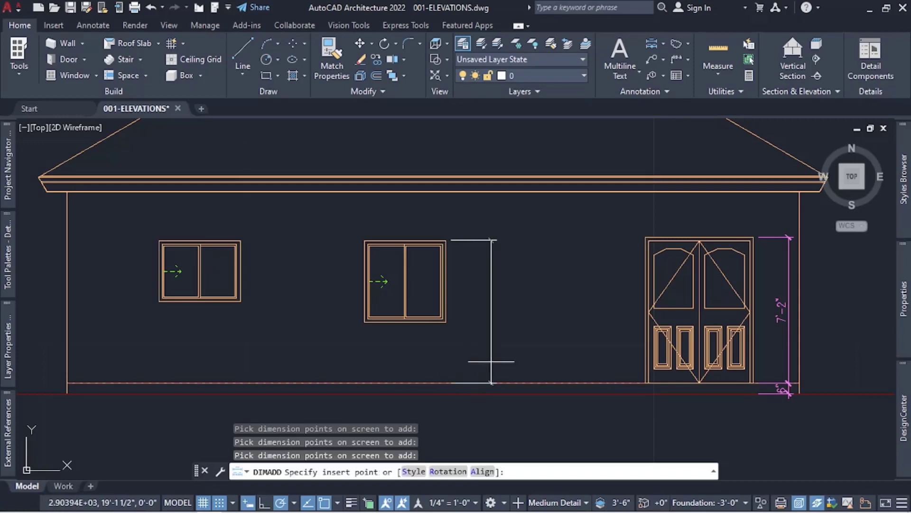
click(493, 362)
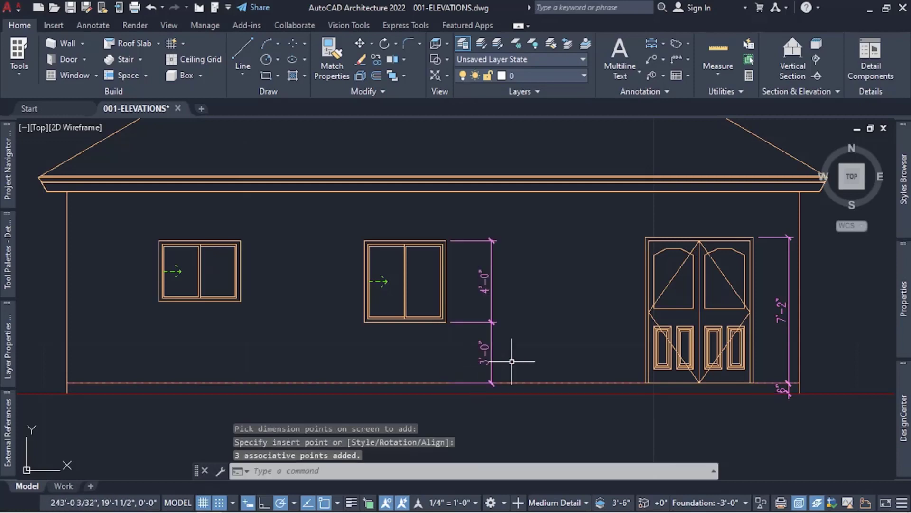
Examine the vertical dimensions beside the door and middle window, including the offset from the wall base to the ground line
scroll(794, 401, up, 2)
scroll(790, 399, up, 2)
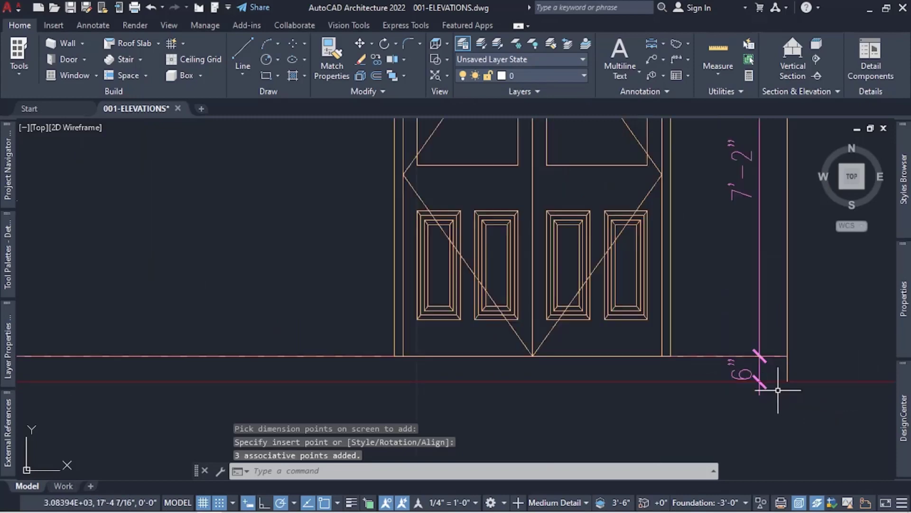
scroll(762, 373, down, 1)
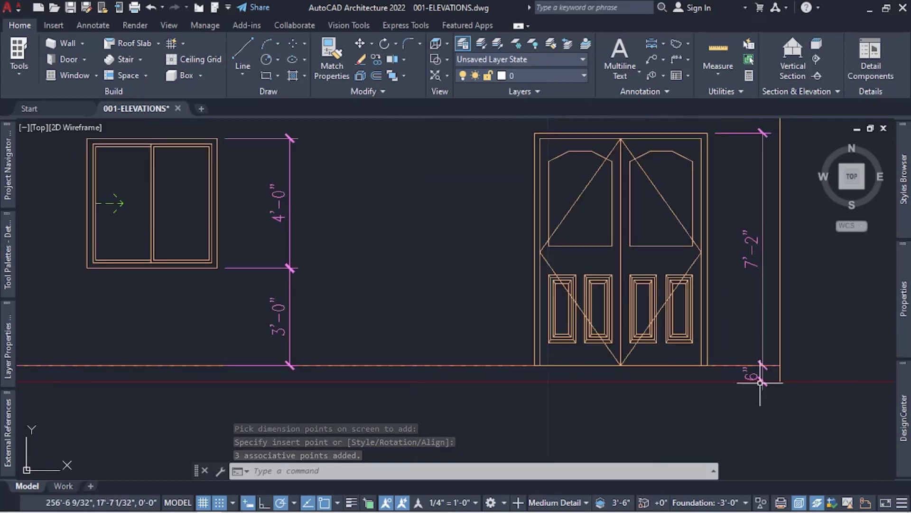
scroll(801, 374, down, 3)
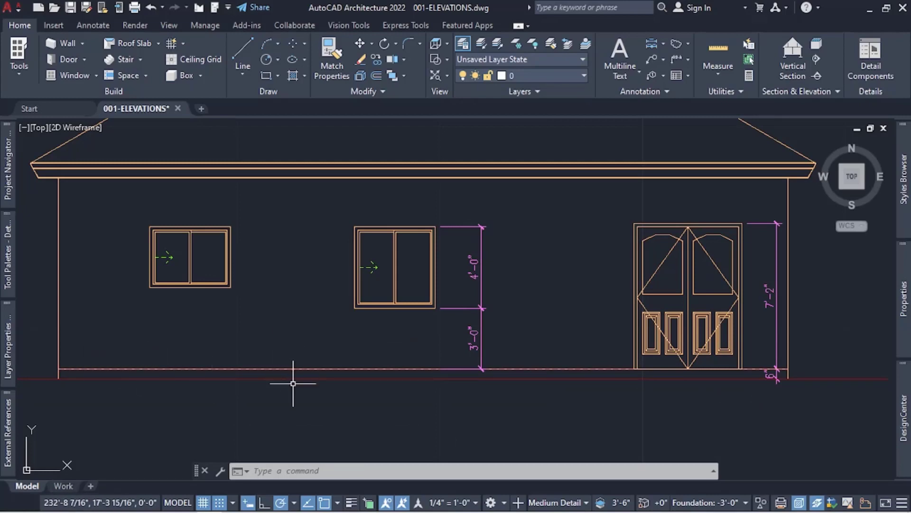
scroll(770, 374, up, 4)
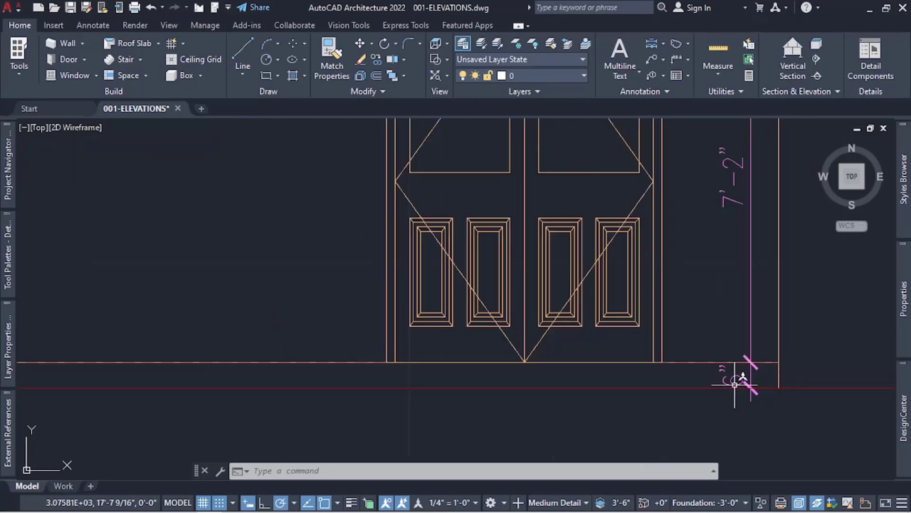
scroll(838, 360, down, 4)
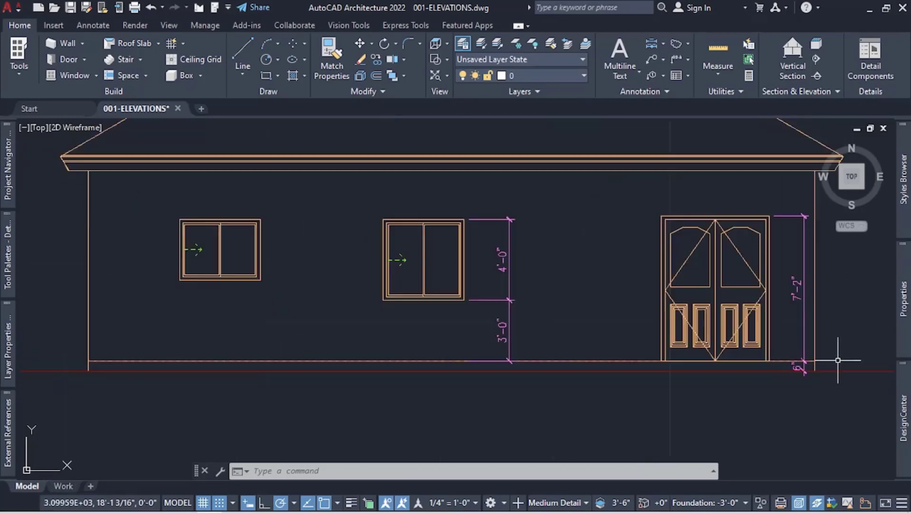
scroll(207, 236, up, 2)
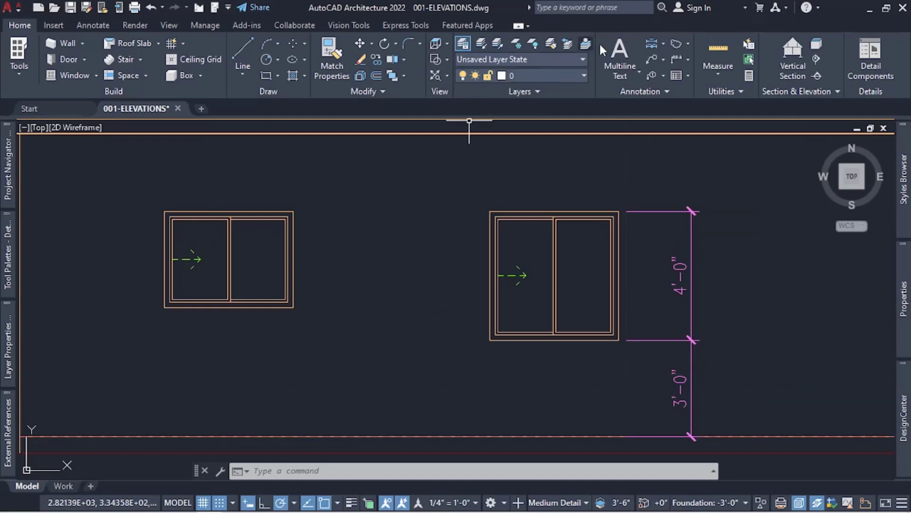
Add a vertical AEC dimension outside the wall beside the door, picking the wall base corner and the eave's lower corner as points
click(648, 43)
scroll(615, 173, down, 4)
text(p)
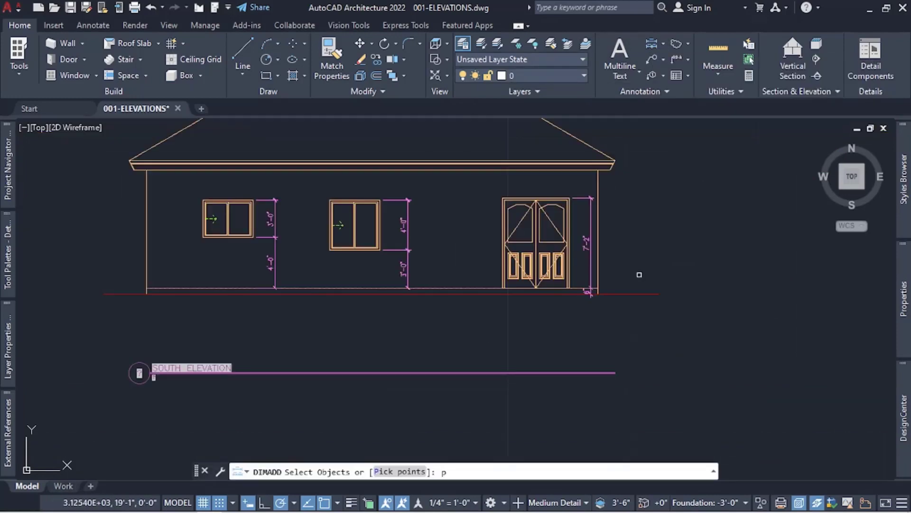
key(Return)
scroll(599, 285, up, 2)
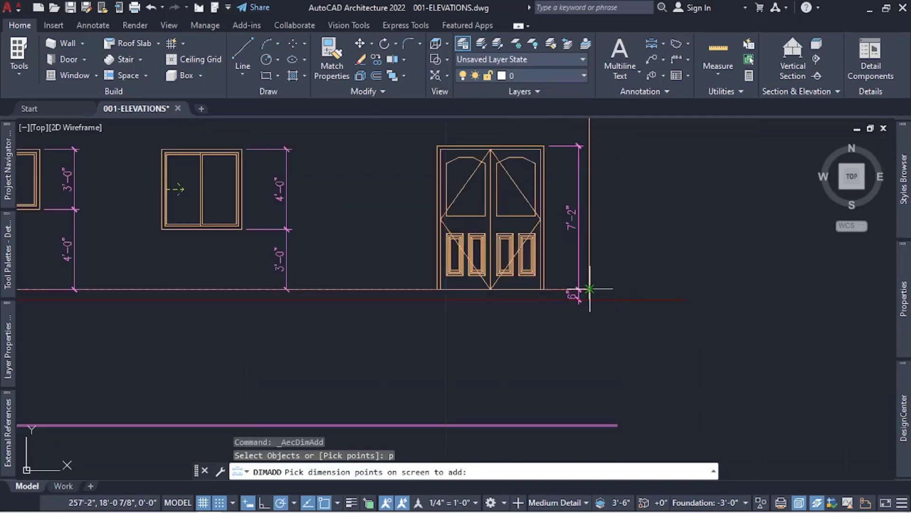
click(589, 289)
scroll(588, 290, down, 2)
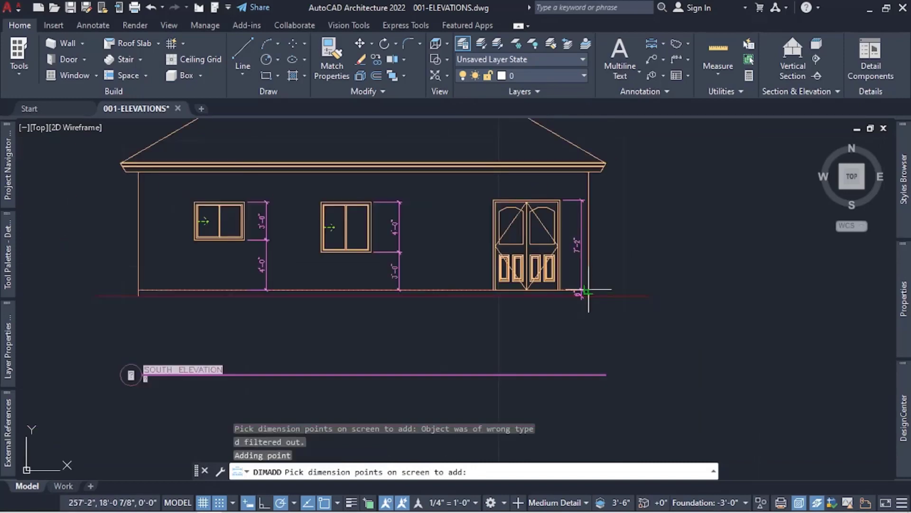
click(600, 172)
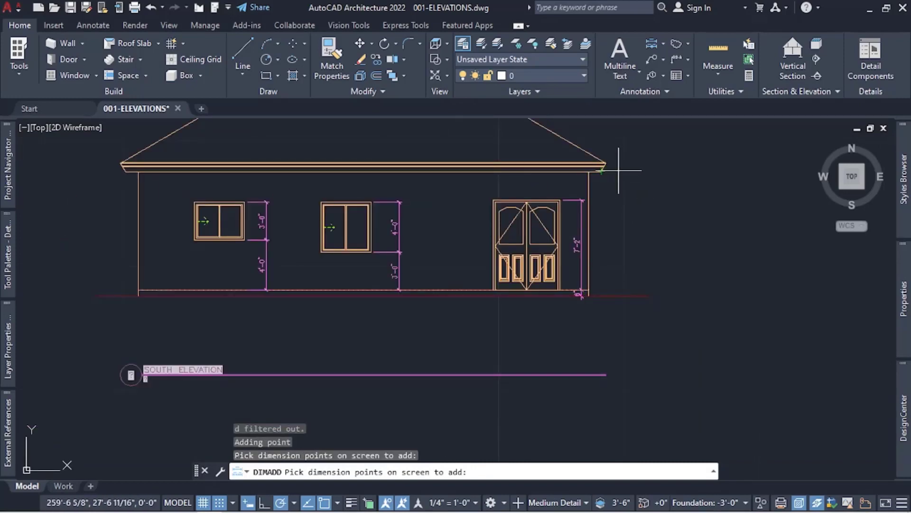
key(Return)
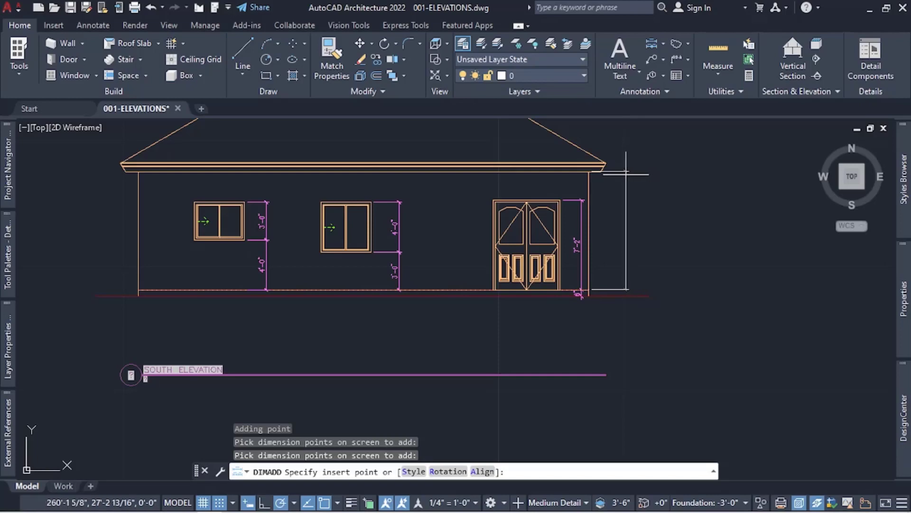
click(624, 174)
Examine the new wall height dimension and the overall dimensioning of the south elevation
scroll(622, 235, up, 4)
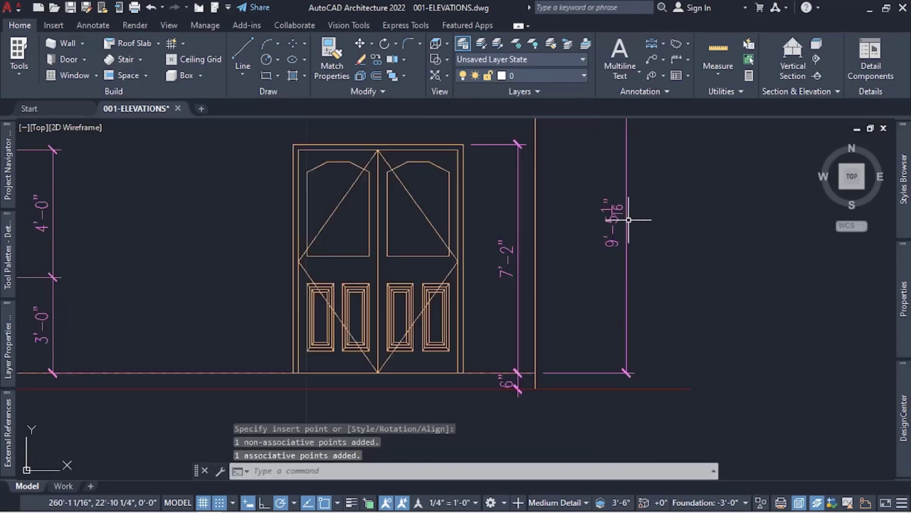
scroll(592, 299, down, 2)
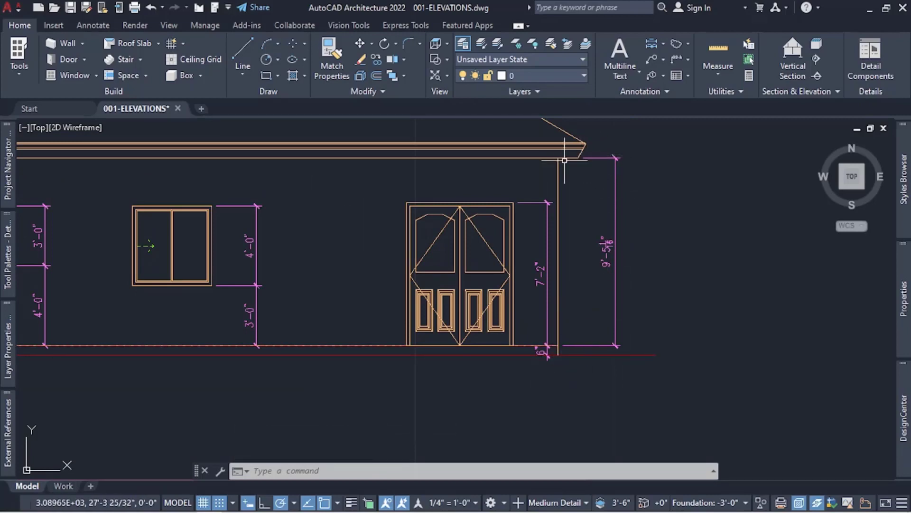
scroll(657, 173, down, 4)
scroll(513, 180, down, 2)
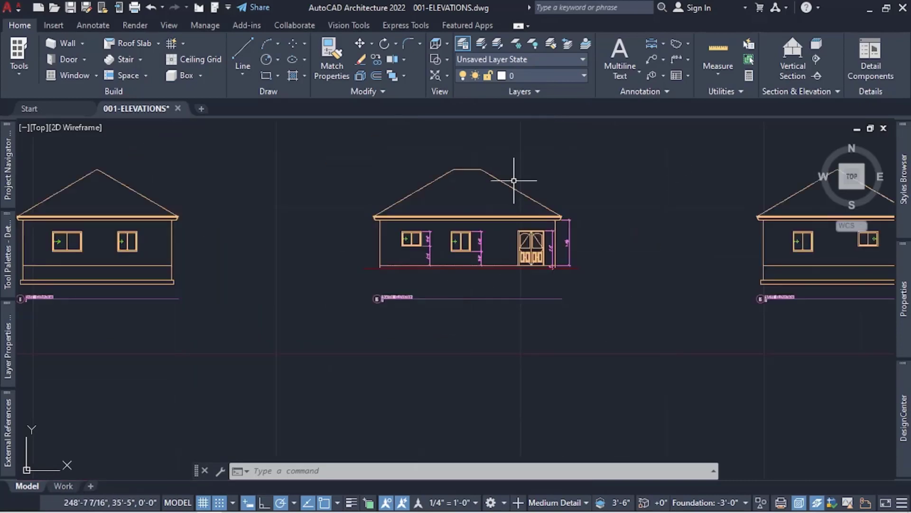
scroll(514, 180, up, 3)
scroll(463, 200, down, 1)
scroll(490, 258, up, 3)
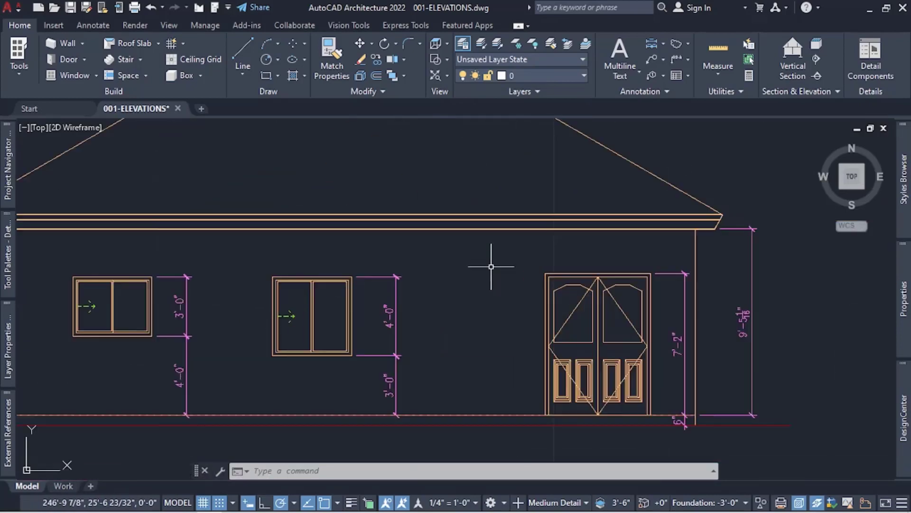
scroll(491, 266, down, 2)
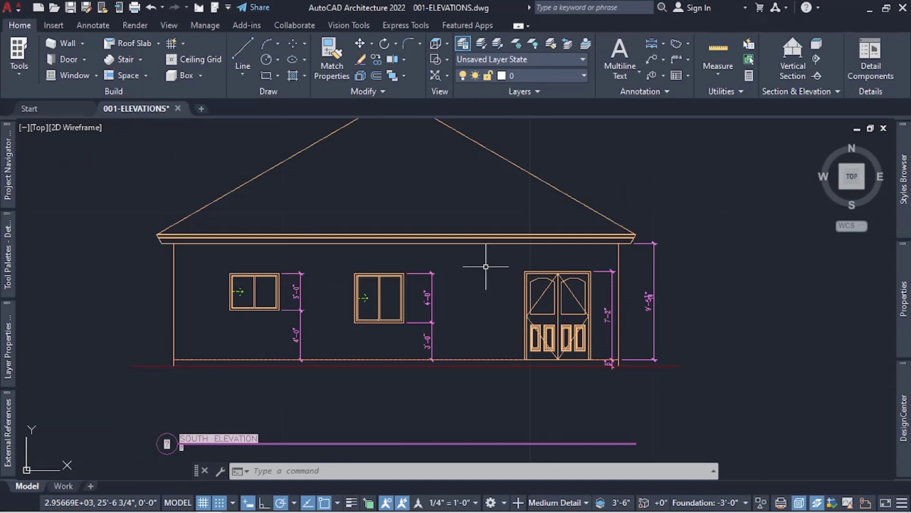
scroll(486, 266, down, 2)
scroll(494, 240, up, 2)
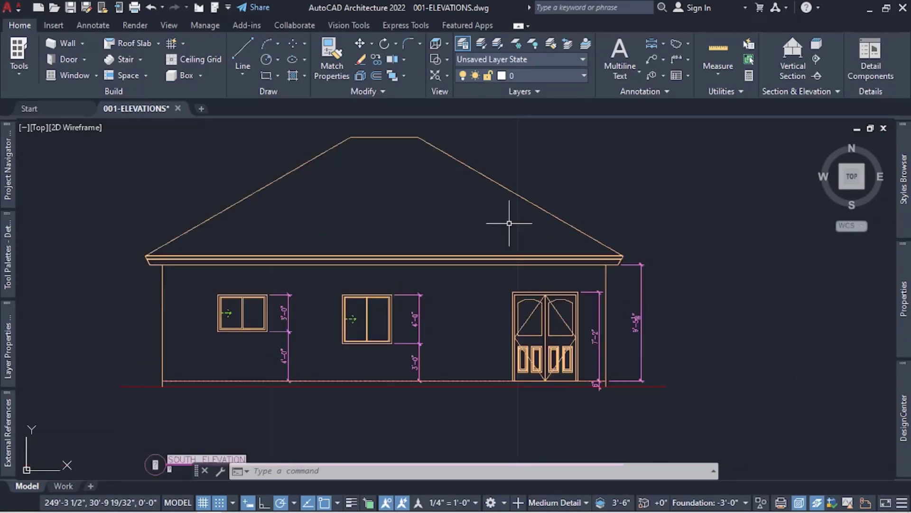
Add a multileader reading FASCIA BOARD, with its arrowhead on the fascia above the middle window and its landing straight above within the roof
click(653, 61)
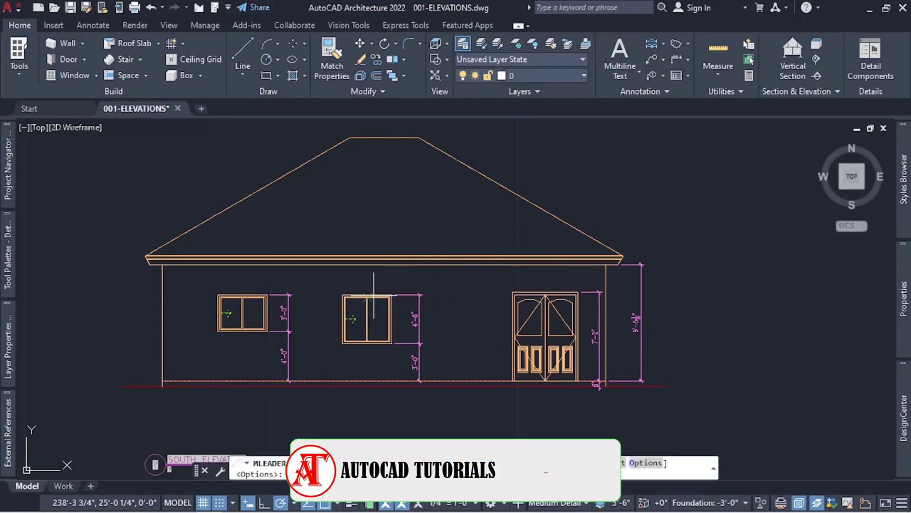
scroll(380, 257, up, 4)
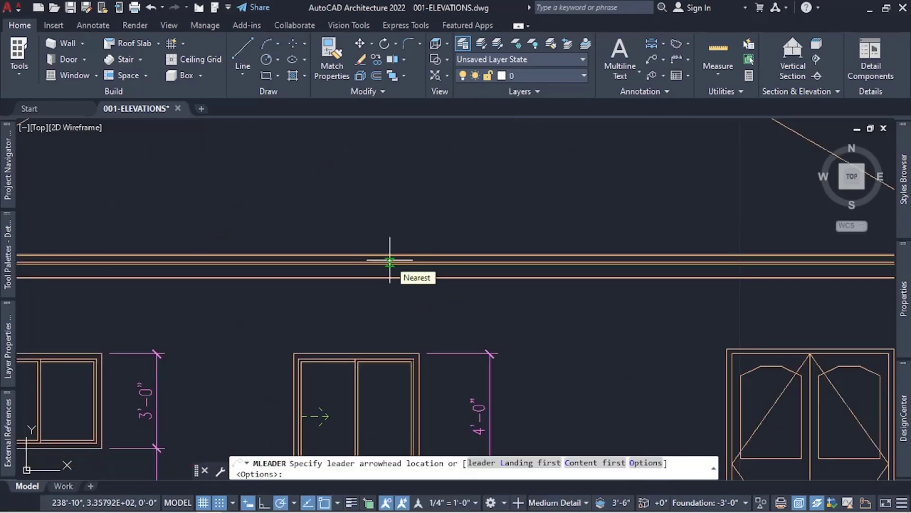
click(390, 260)
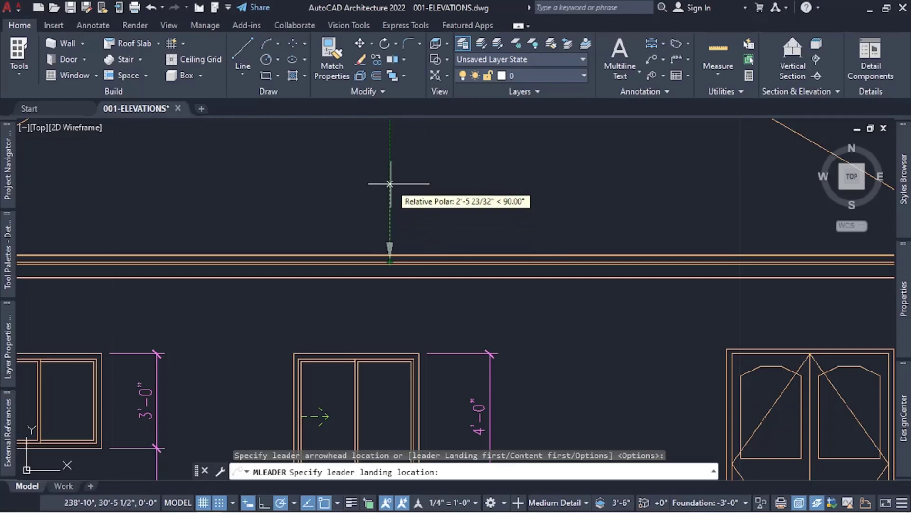
scroll(389, 187, down, 4)
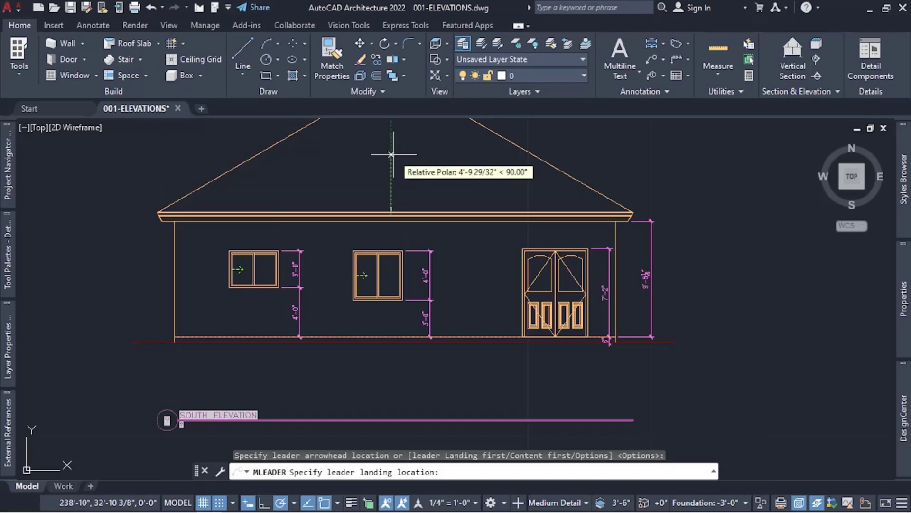
click(391, 155)
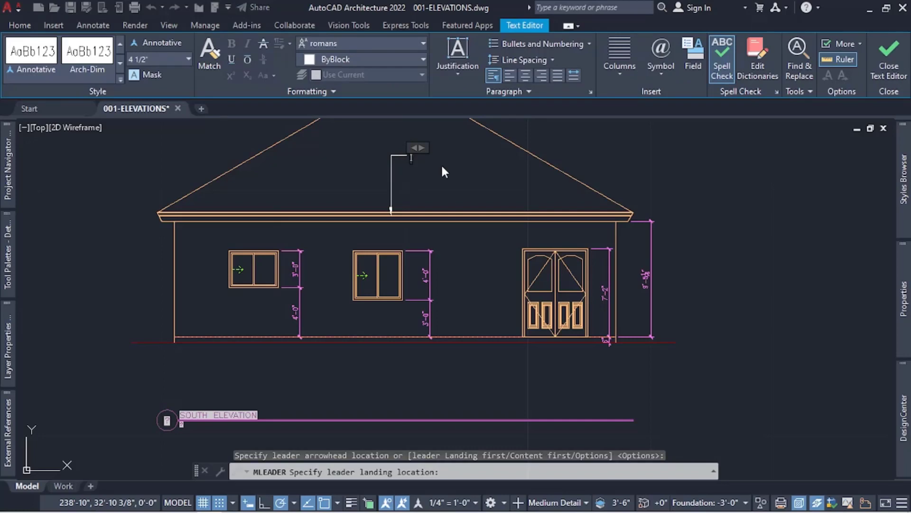
text(FAS)
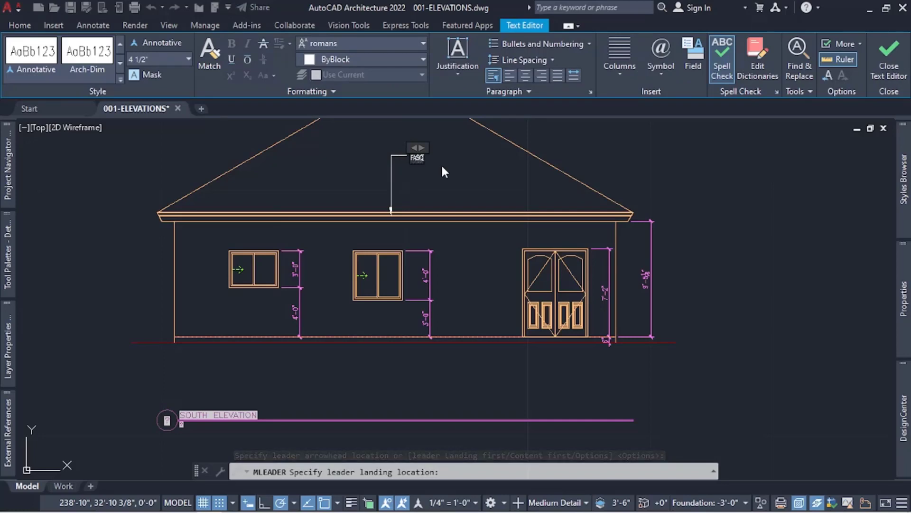
text(CIA BOARD)
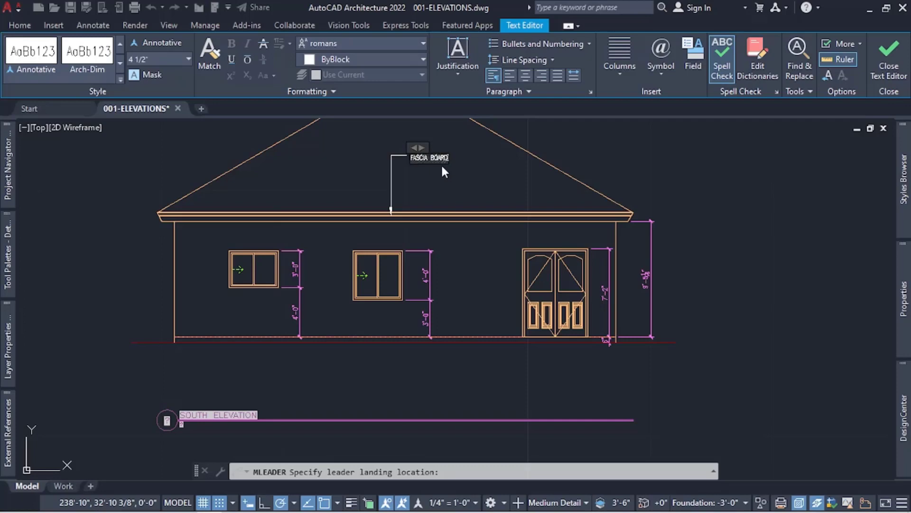
scroll(430, 159, up, 5)
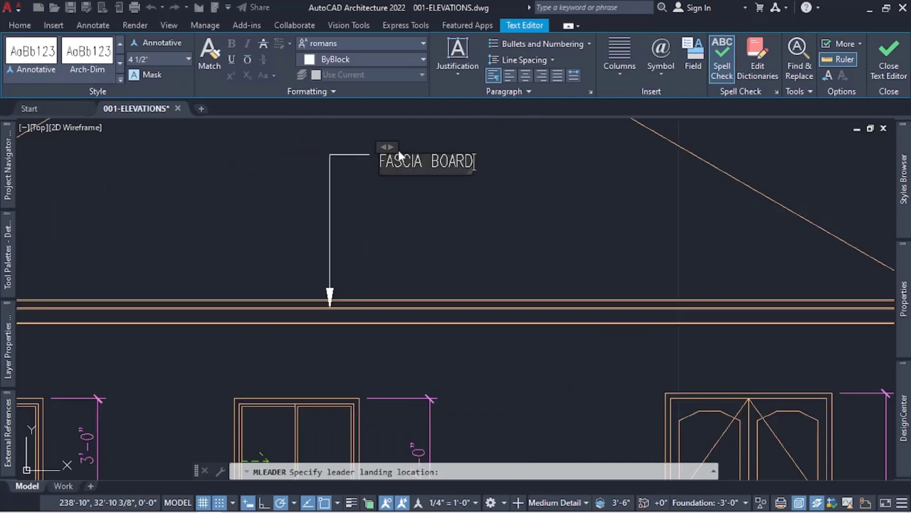
click(412, 185)
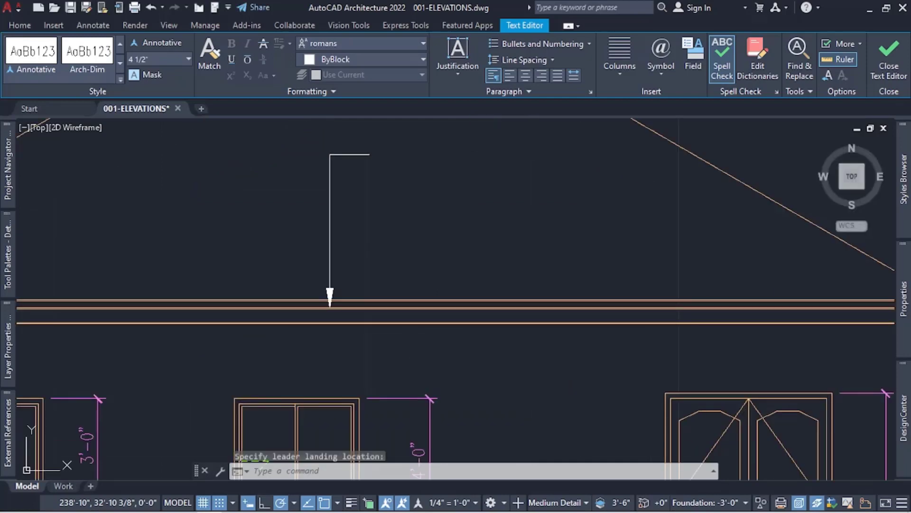
Stretch the FASCIA BOARD leader's landing horizontally by about 4 inches, moving the text away from the vertical leader line
click(364, 153)
click(370, 155)
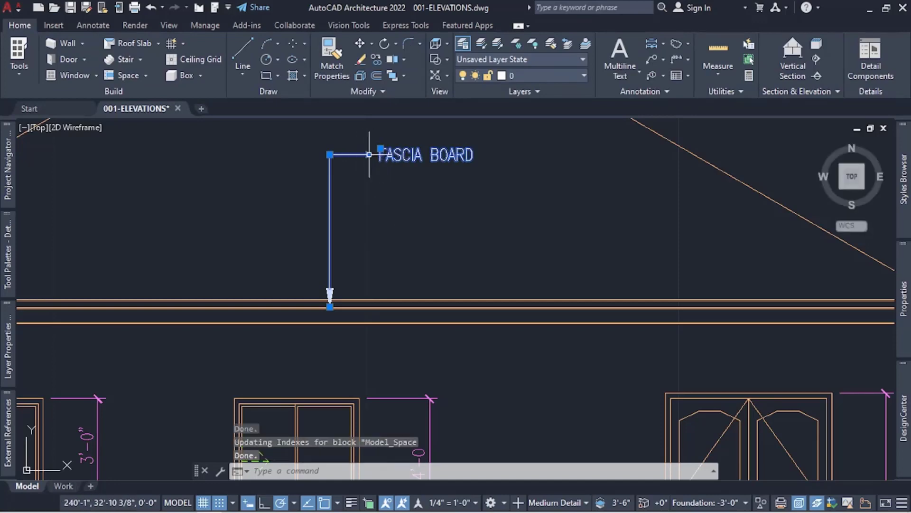
click(370, 154)
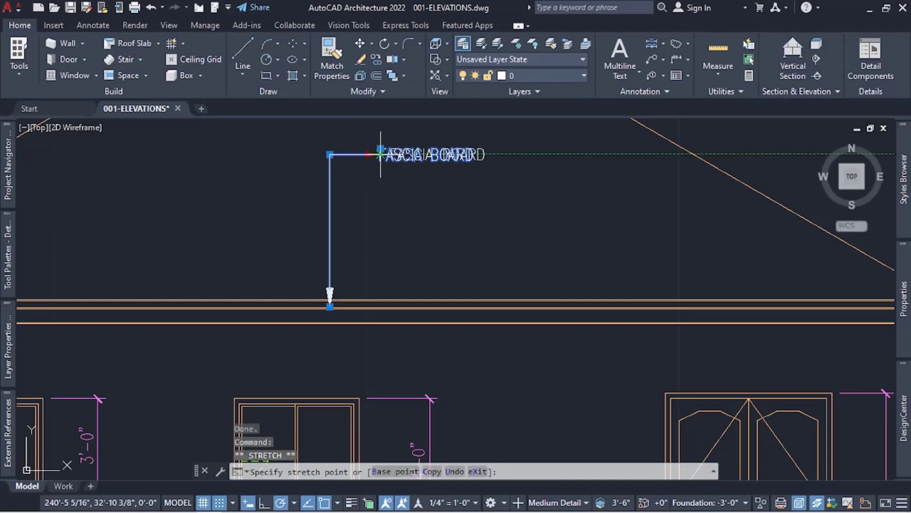
click(381, 154)
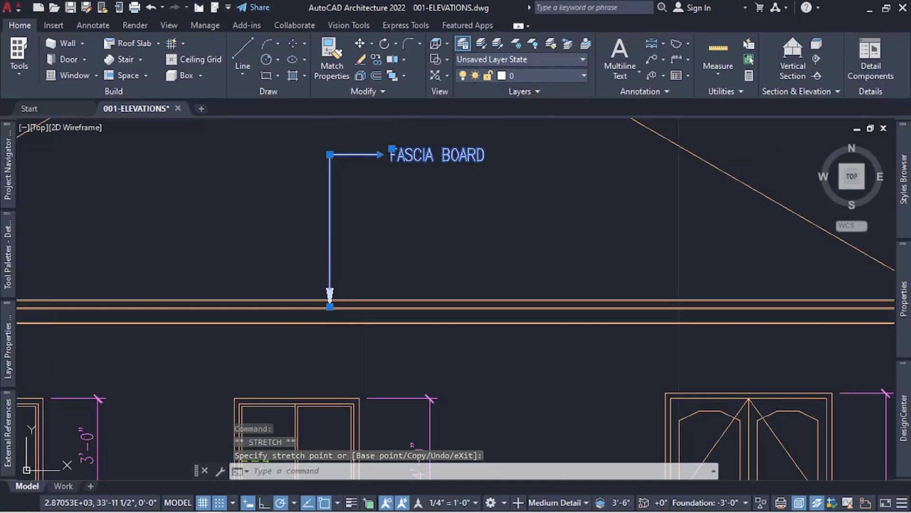
Change the FASCIA BOARD leader's text style to RomanS and clear the selection
click(101, 25)
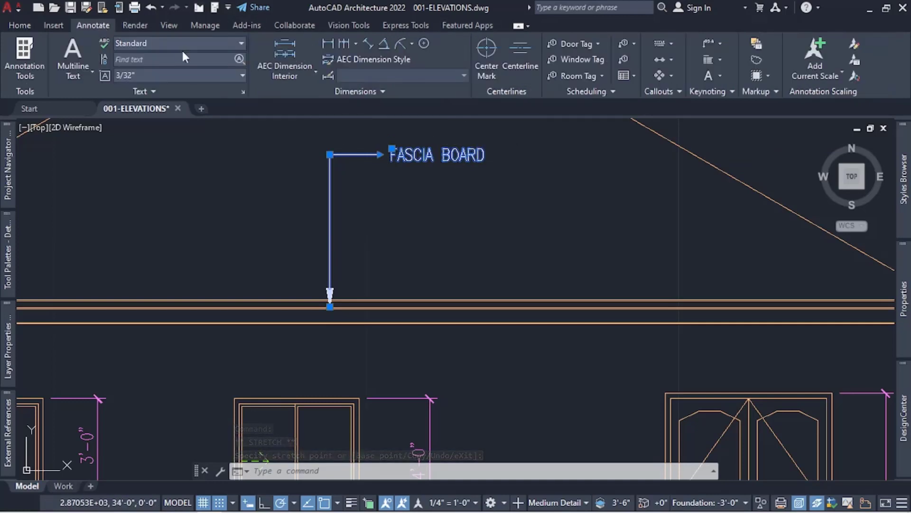
click(21, 25)
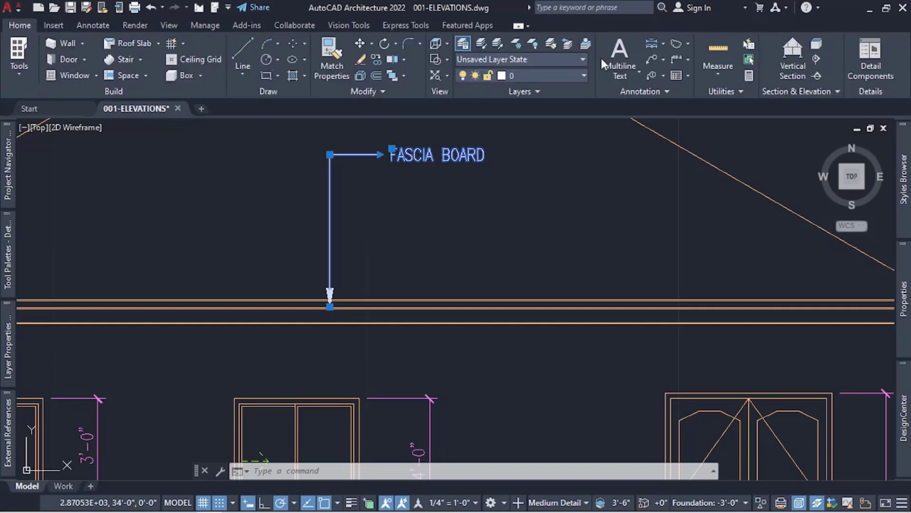
click(650, 92)
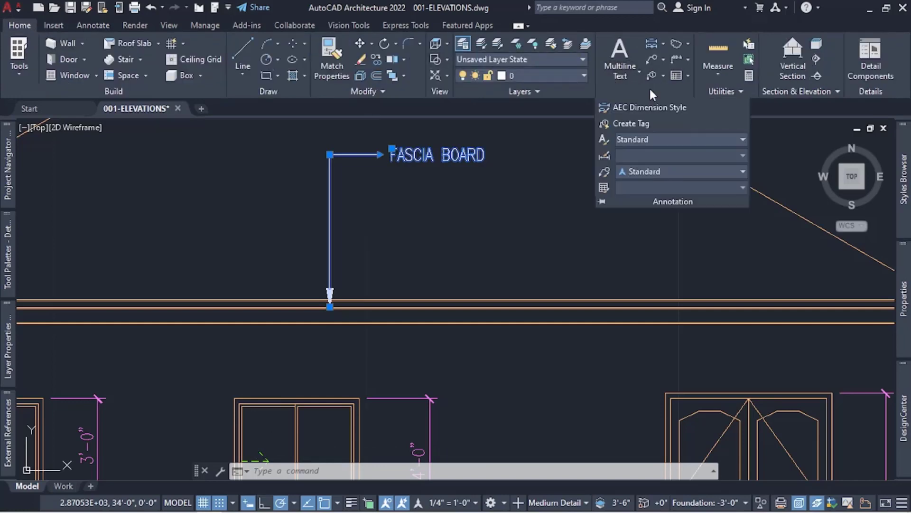
click(684, 140)
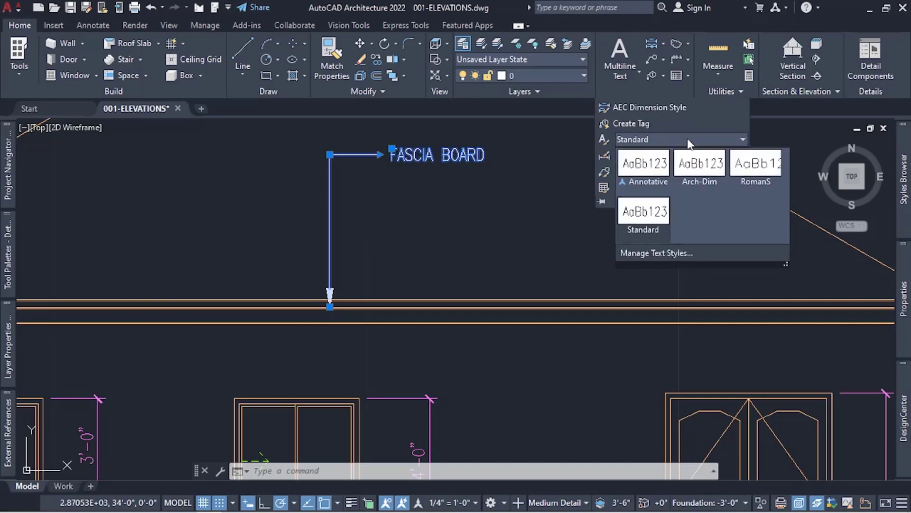
click(742, 169)
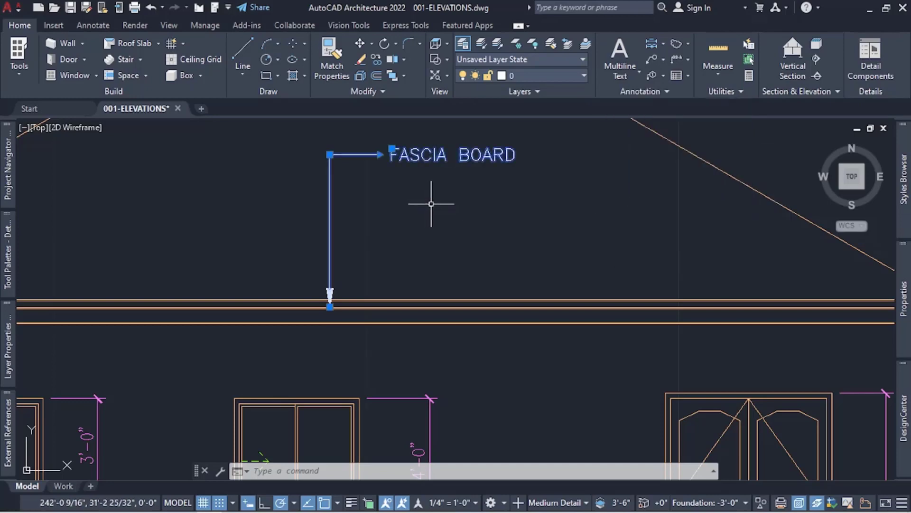
key(Escape)
Copy the FASCIA BOARD leader up to the roof peak so its arrowhead points into the roof just below the ridge's right end
scroll(437, 187, down, 4)
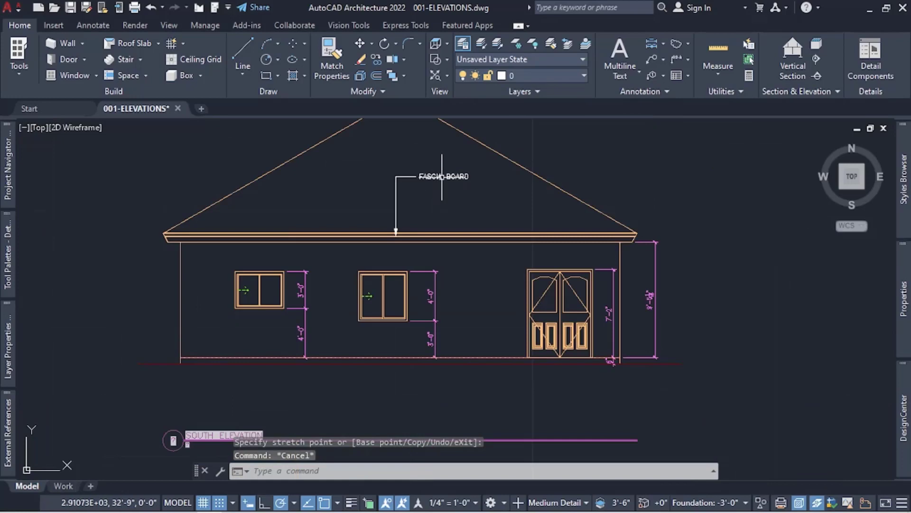
scroll(484, 170, up, 4)
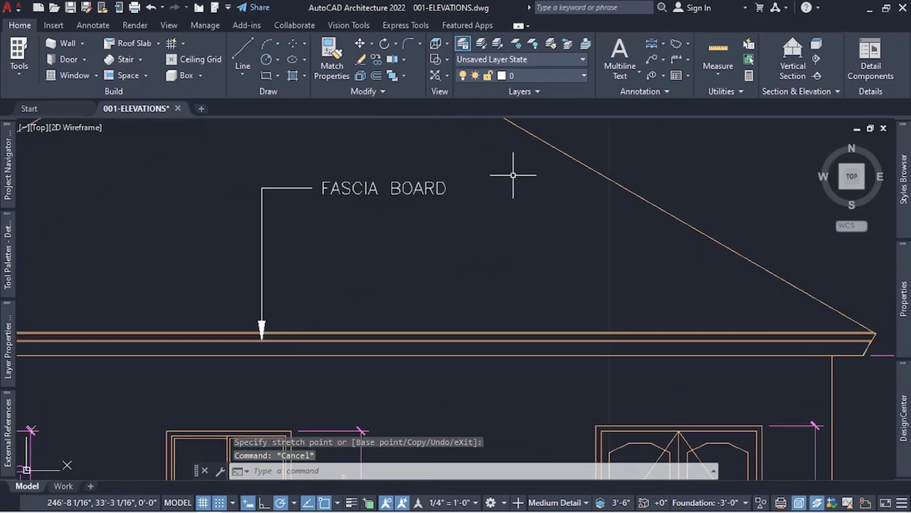
scroll(513, 175, down, 5)
scroll(418, 202, up, 1)
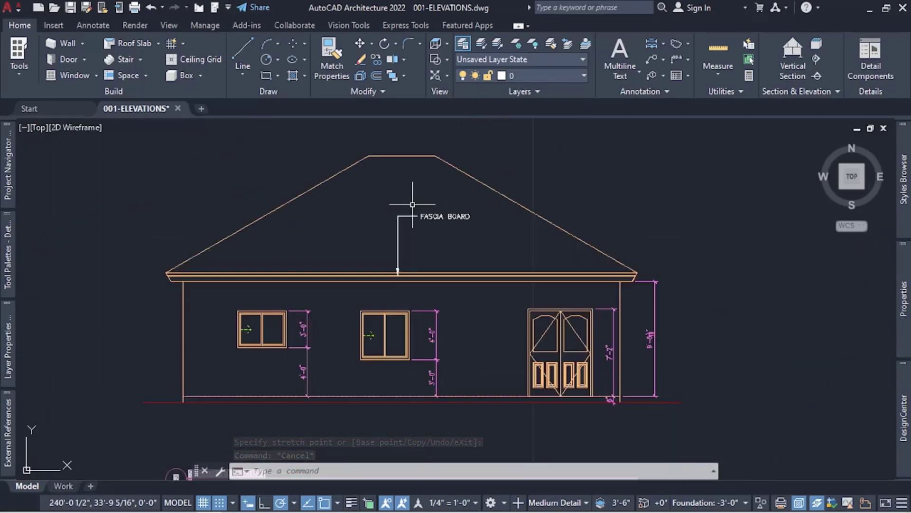
scroll(413, 205, up, 2)
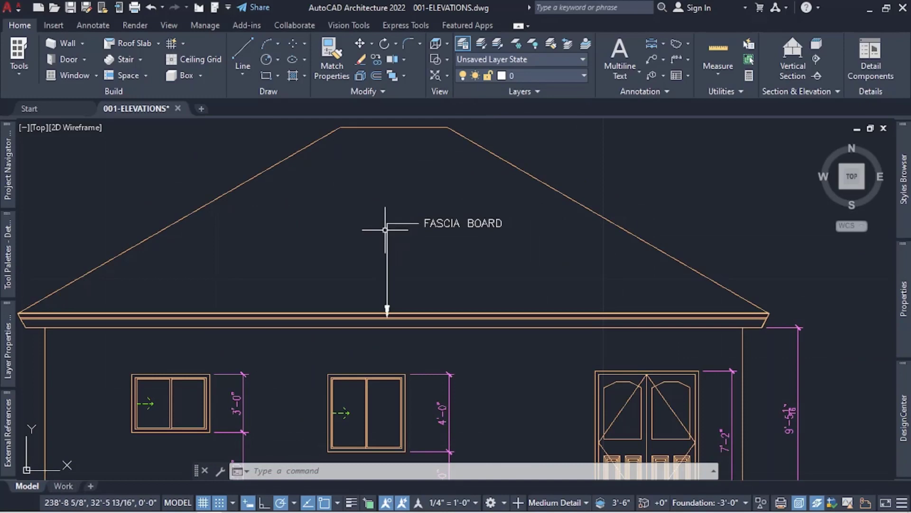
click(387, 237)
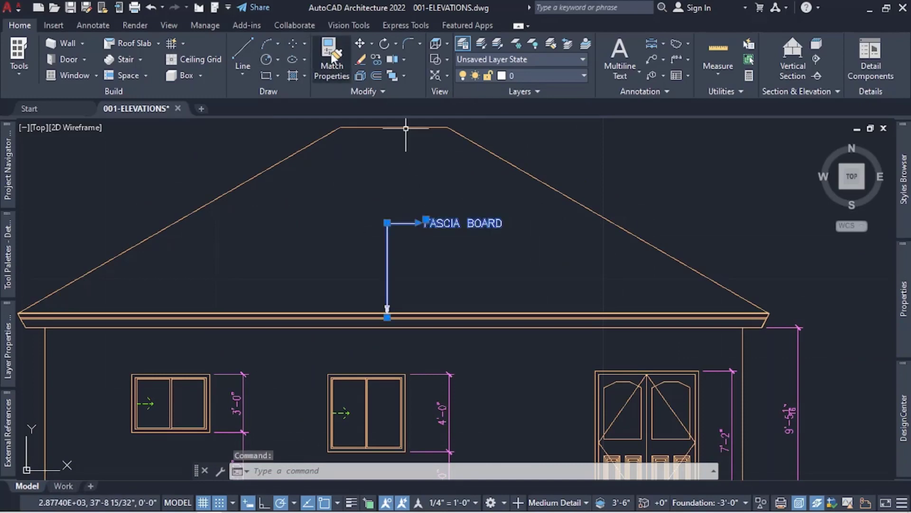
click(376, 60)
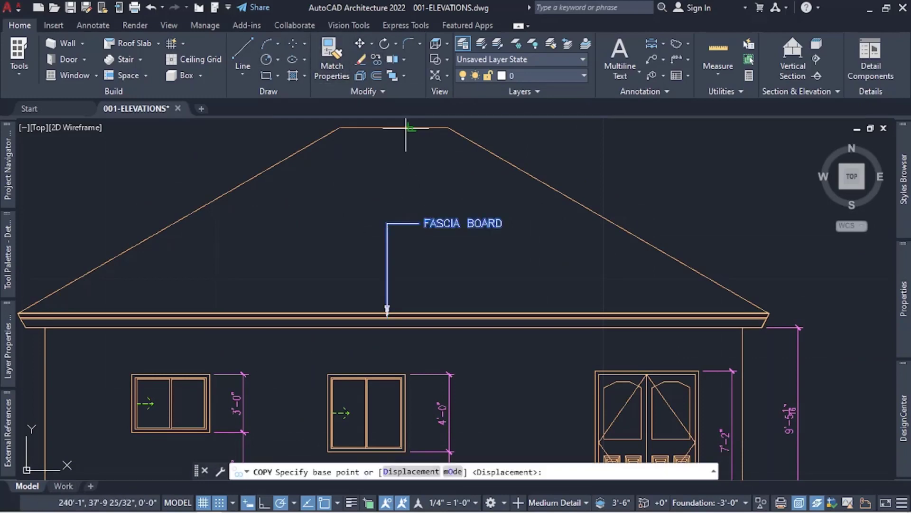
click(346, 231)
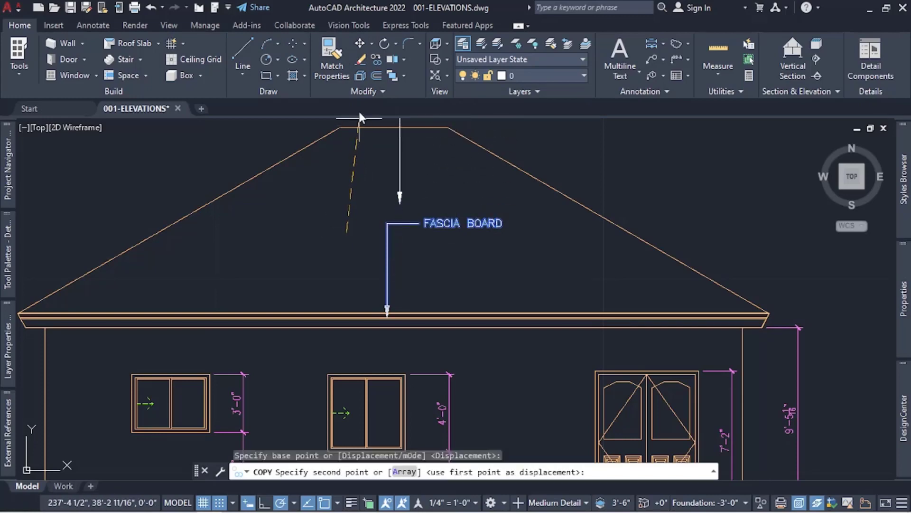
scroll(326, 187, down, 5)
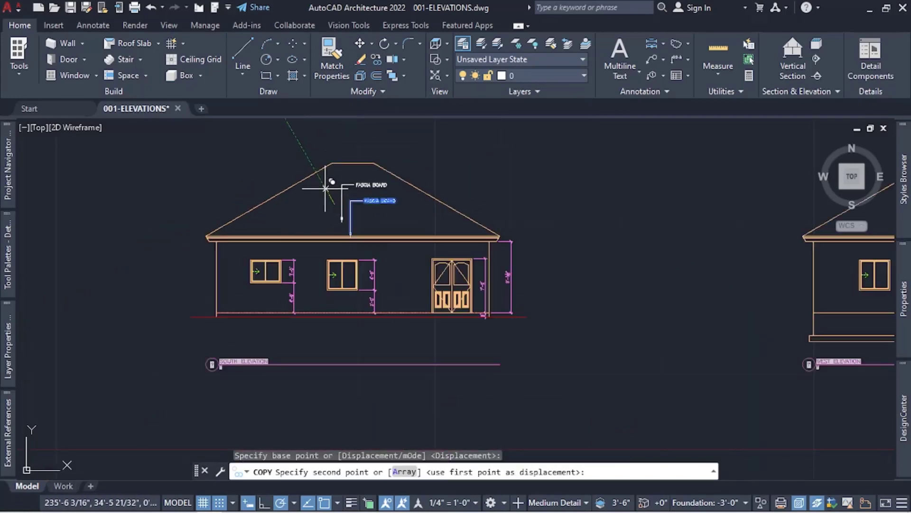
click(359, 138)
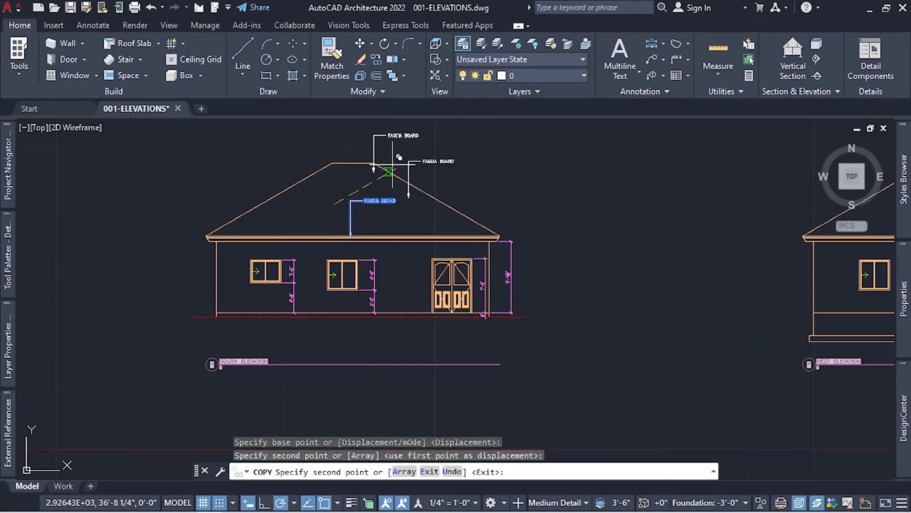
key(Escape)
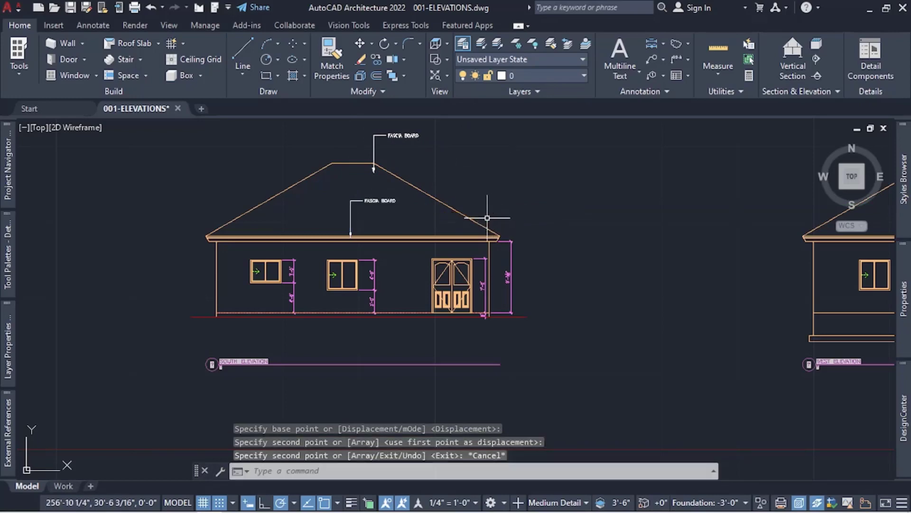
Replace the text of the copied leader at the roof ridge with ROOF COVERING
scroll(409, 149, up, 5)
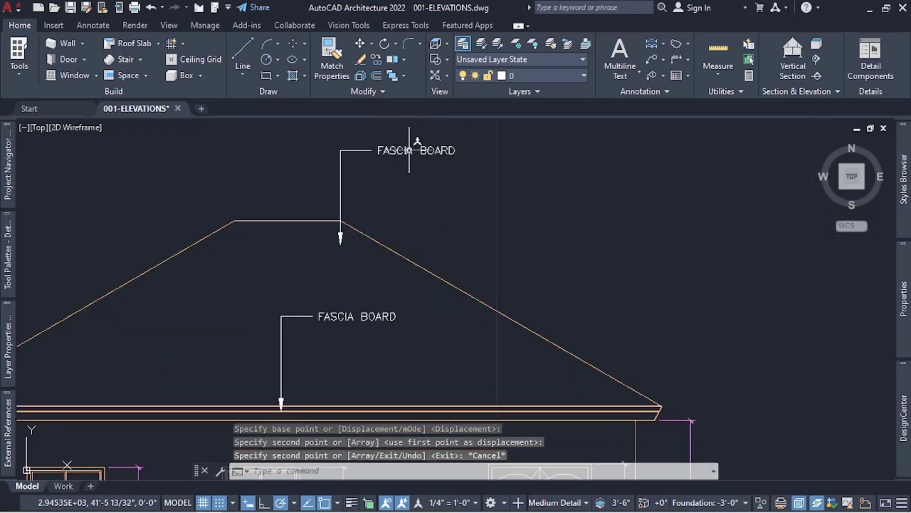
double_click(409, 150)
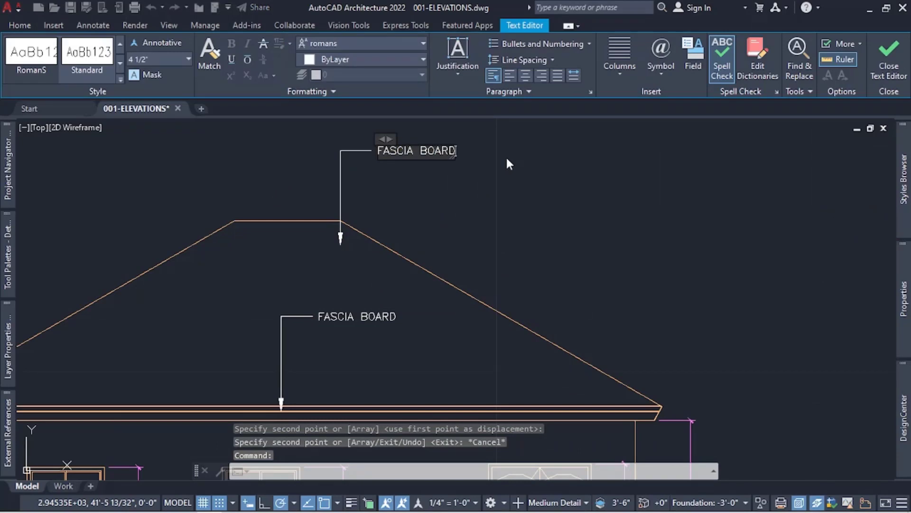
key(BackSpace)
key(BackSpace)
key(BackSpace)
key(BackSpace)
key(BackSpace)
key(BackSpace)
key(BackSpace)
key(BackSpace)
key(BackSpace)
key(BackSpace)
key(BackSpace)
key(BackSpace)
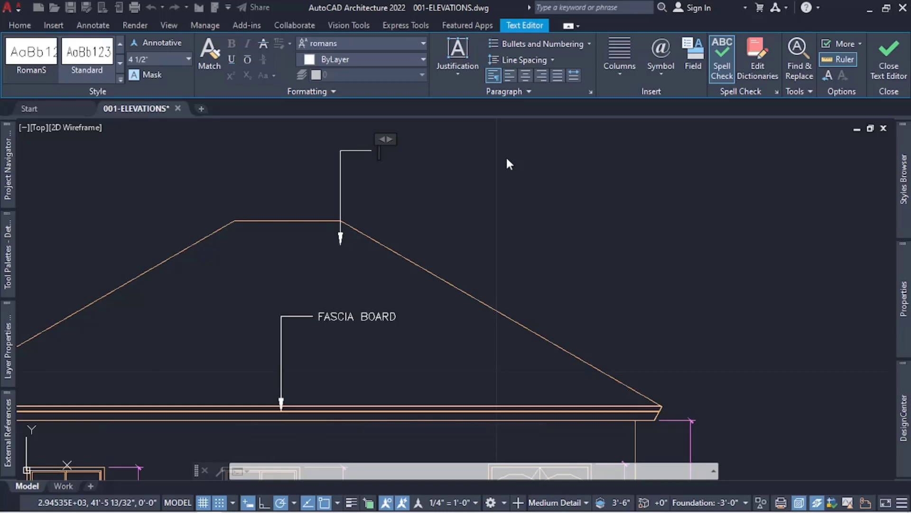
text(ROOF COVER)
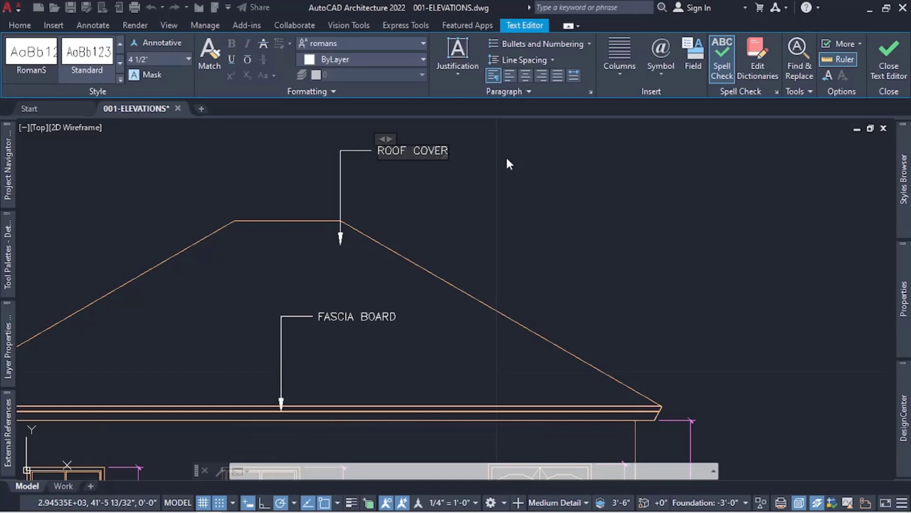
text(ING)
click(516, 159)
Add a multileader reading EAVE, with its arrowhead on the underside of the right roof overhang and its landing straight below
scroll(352, 193, down, 3)
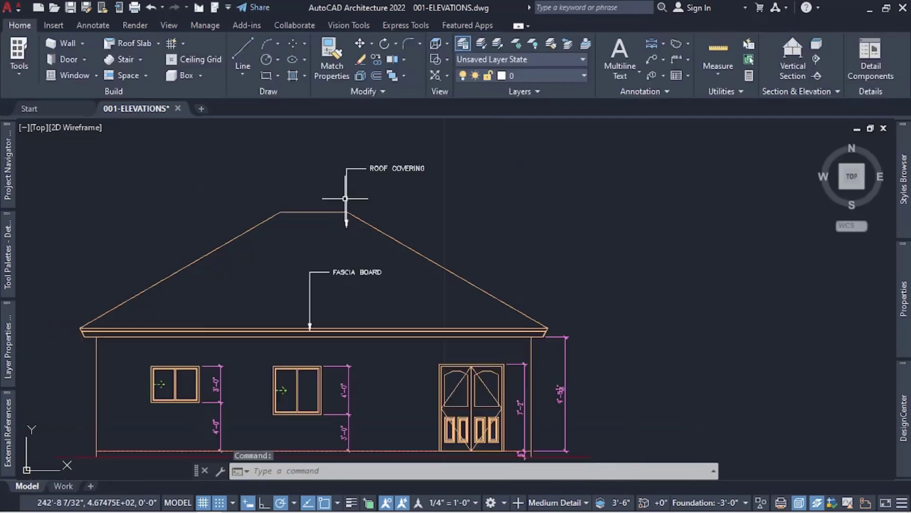
scroll(322, 199, down, 2)
scroll(477, 351, up, 2)
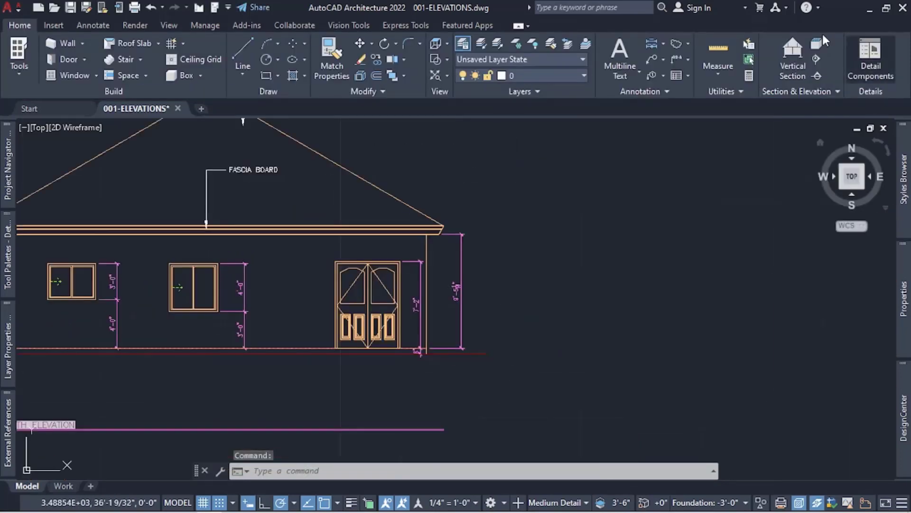
click(653, 59)
scroll(432, 235, up, 2)
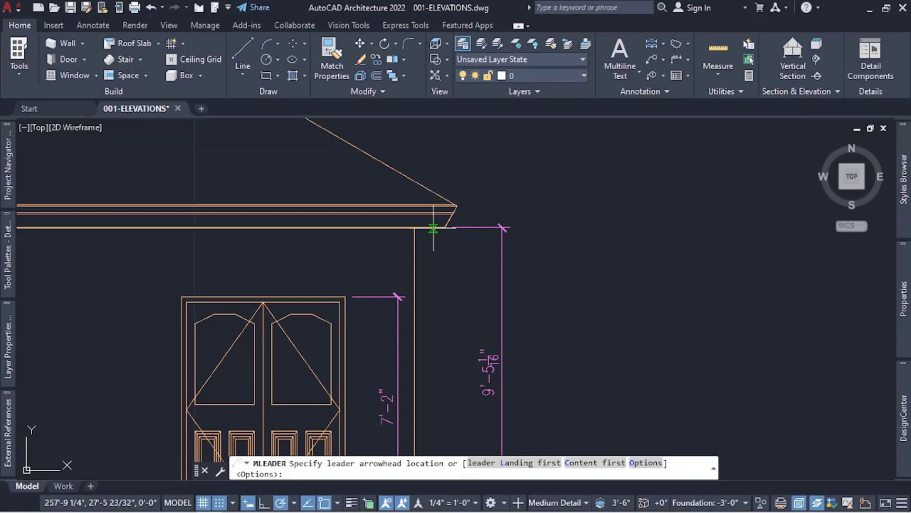
click(433, 228)
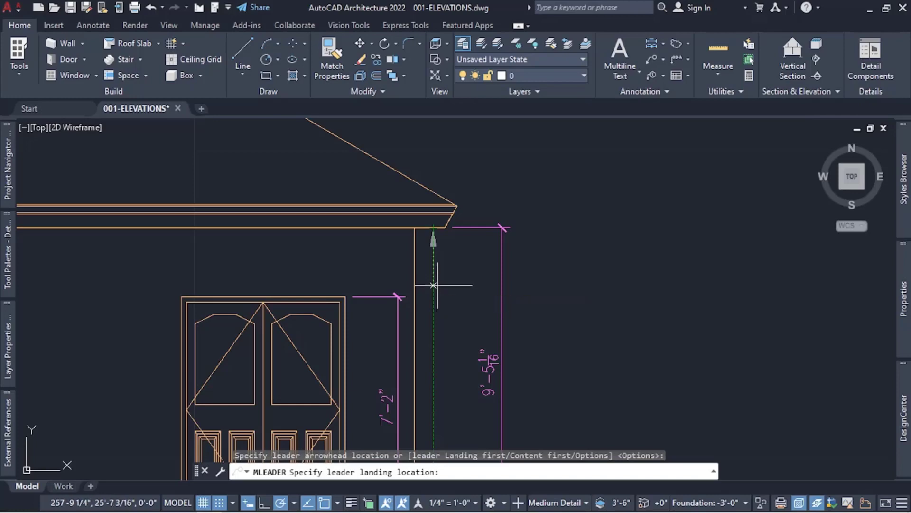
click(471, 286)
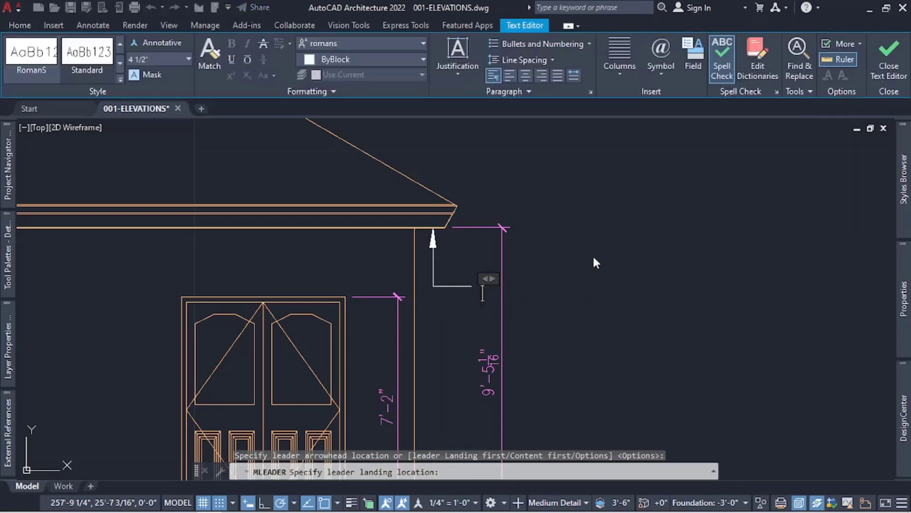
text(EAQVE)
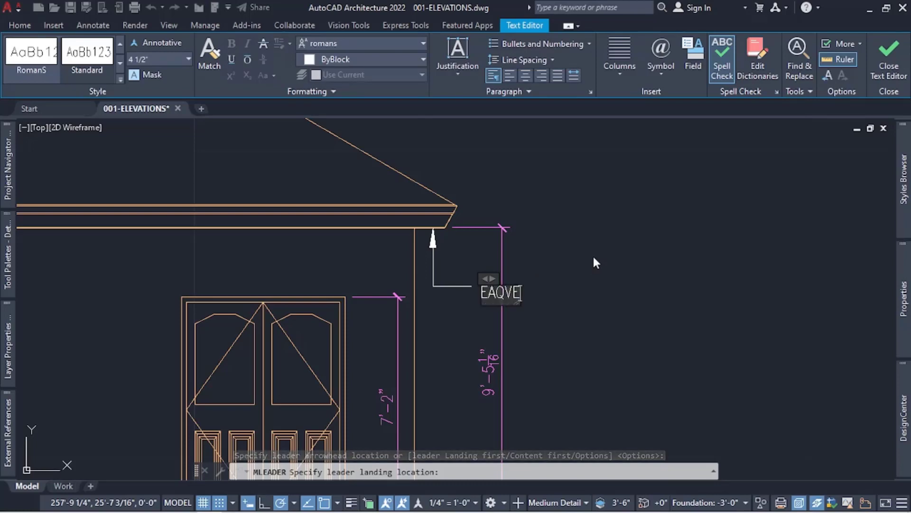
key(BackSpace)
key(BackSpace)
key(BackSpace)
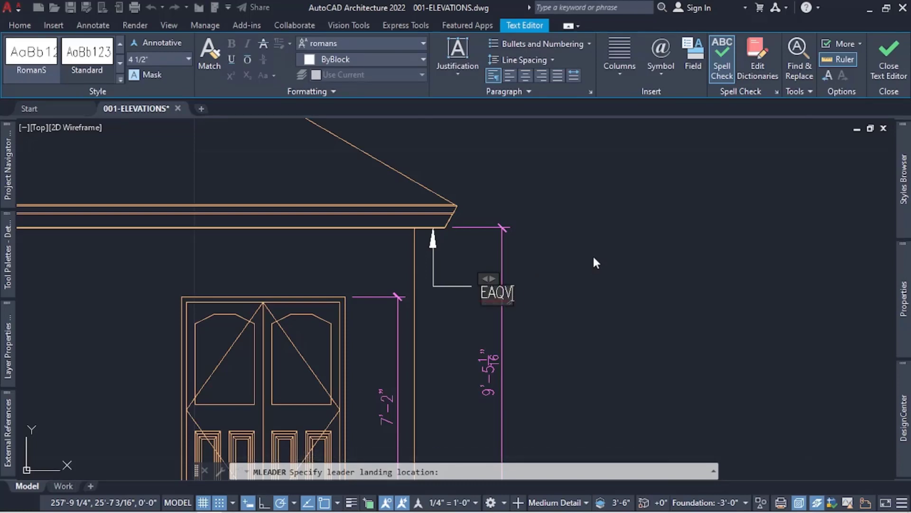
text(VE)
click(594, 256)
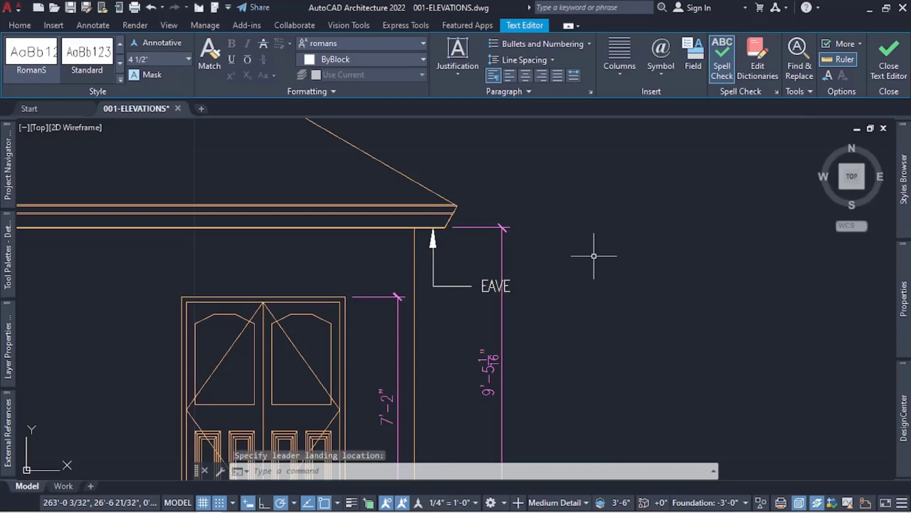
Stretch the EAVE leader's landing horizontally by about 16 inches, moving its text past the wall height dimension line
click(472, 285)
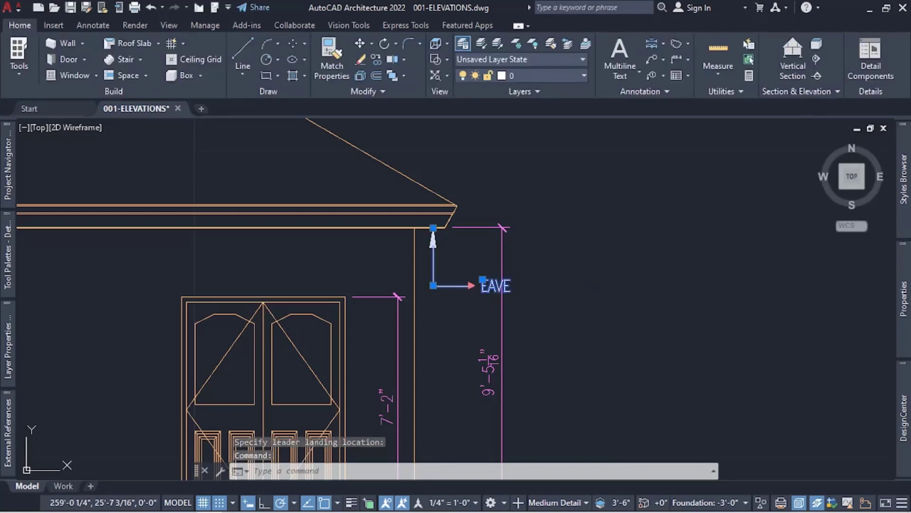
click(471, 285)
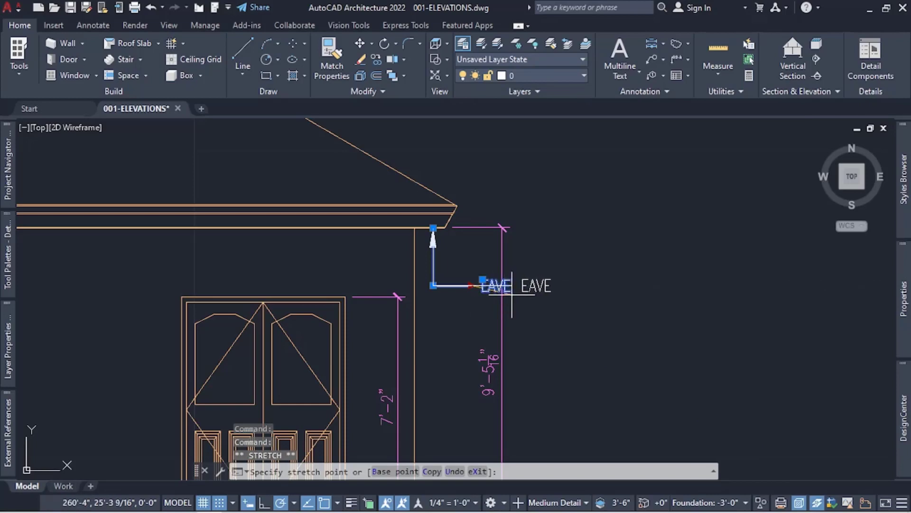
click(507, 285)
Clear the leader selection and examine the ROOF COVERING, FASCIA BOARD and EAVE labels across the south elevation
scroll(554, 332, down, 2)
scroll(503, 275, down, 2)
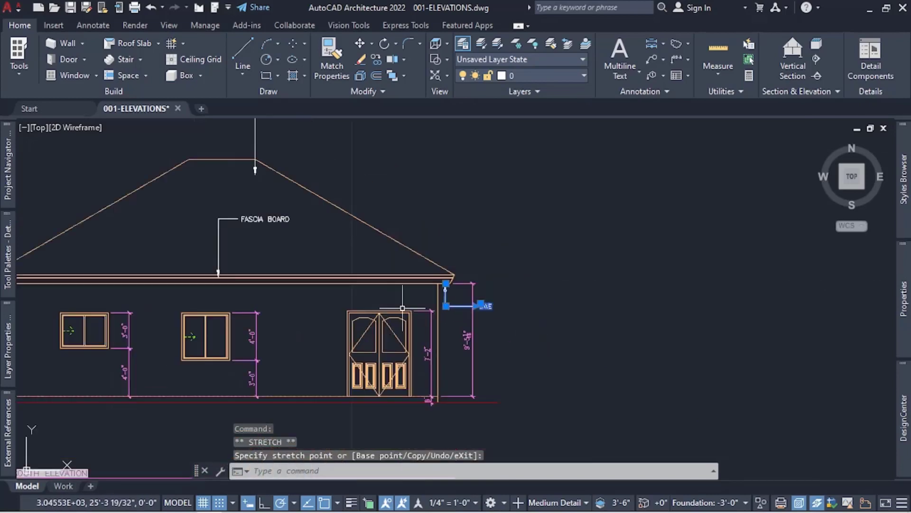
scroll(536, 280, down, 2)
scroll(299, 209, up, 3)
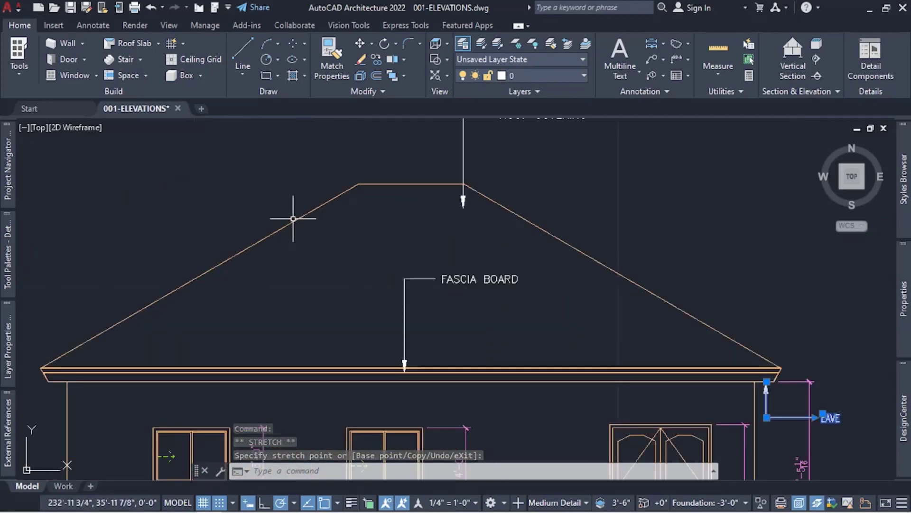
scroll(486, 276, down, 3)
scroll(584, 313, up, 3)
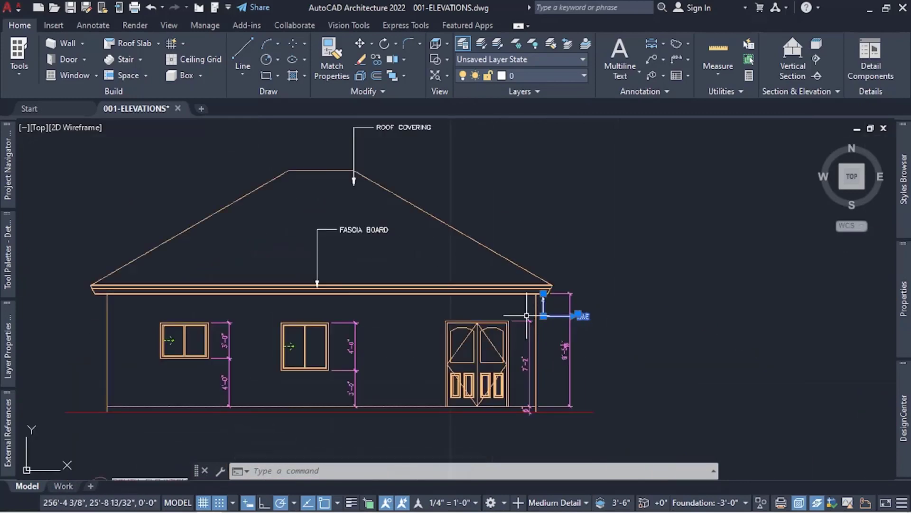
scroll(595, 318, down, 1)
key(Escape)
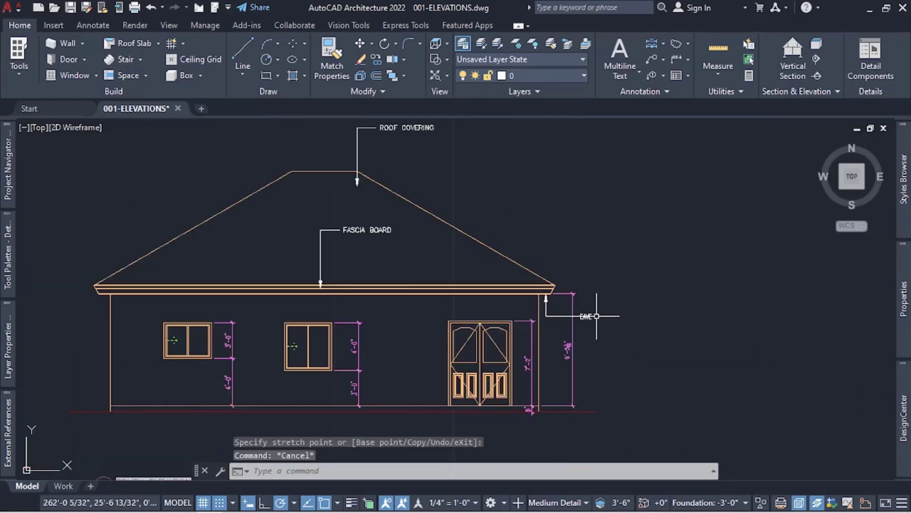
scroll(387, 322, down, 2)
scroll(362, 215, up, 2)
scroll(363, 214, up, 1)
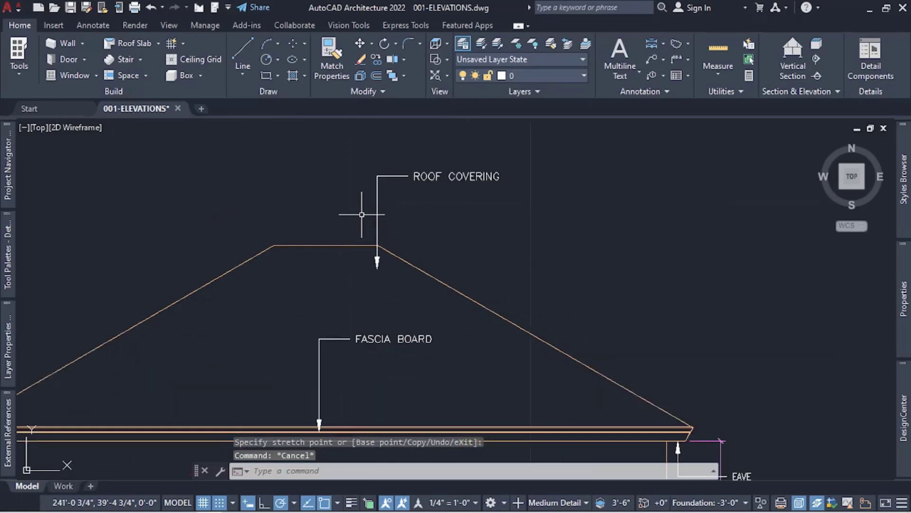
scroll(362, 208, down, 1)
scroll(665, 290, down, 2)
scroll(346, 248, up, 2)
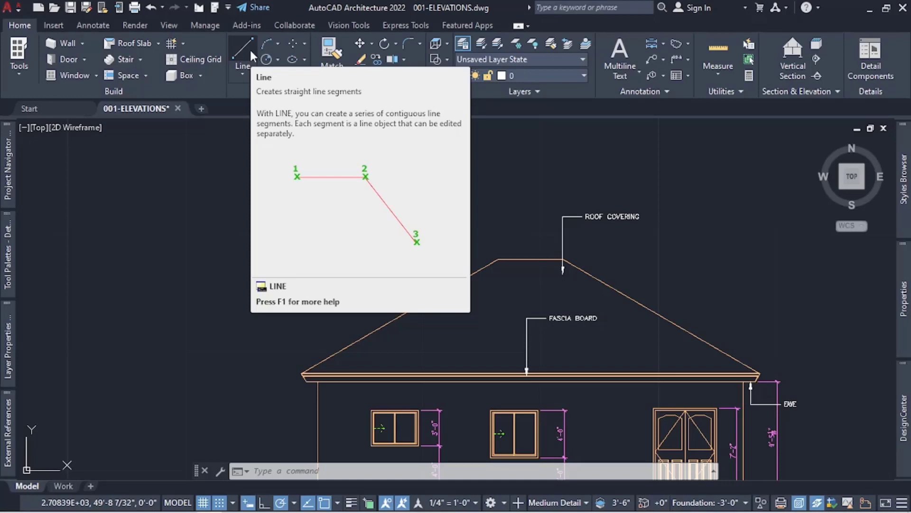
Draw a closed right triangle with lines beside the left roof slope, its sloping side about 7'-10" long and its upright on the roof side
click(250, 51)
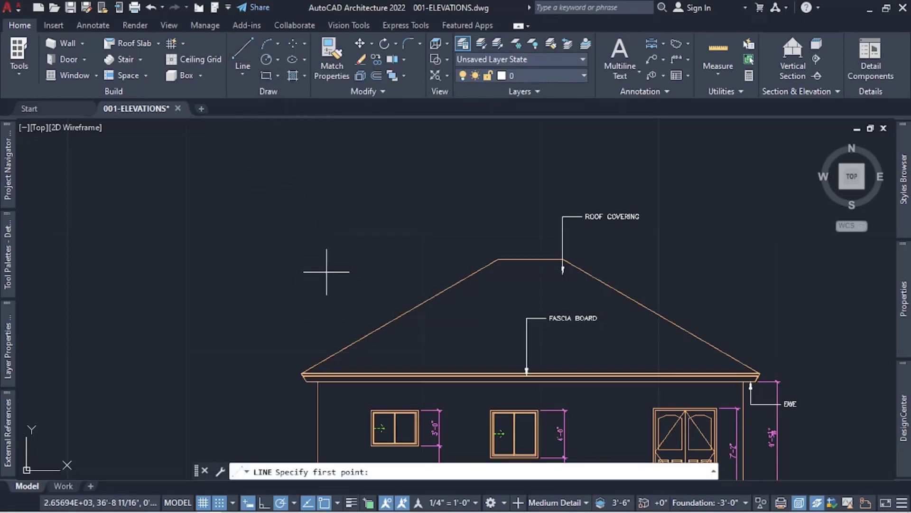
scroll(339, 284, up, 2)
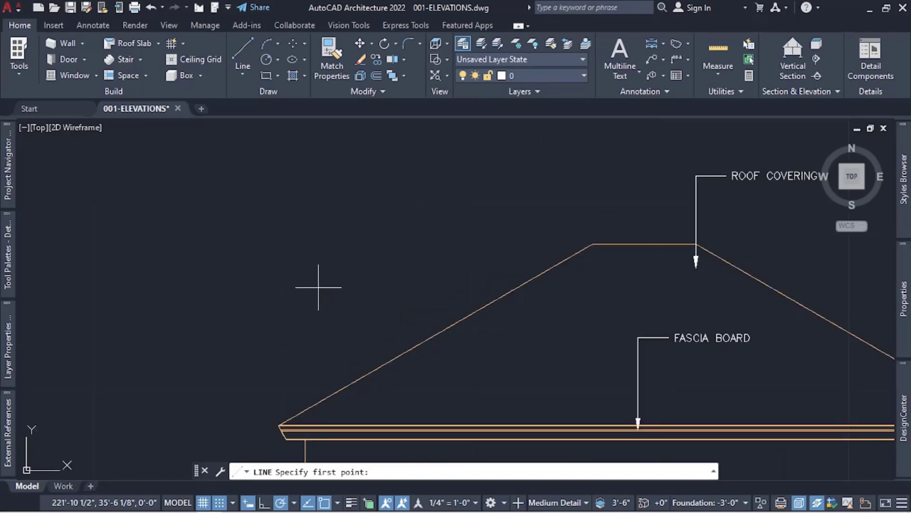
click(318, 287)
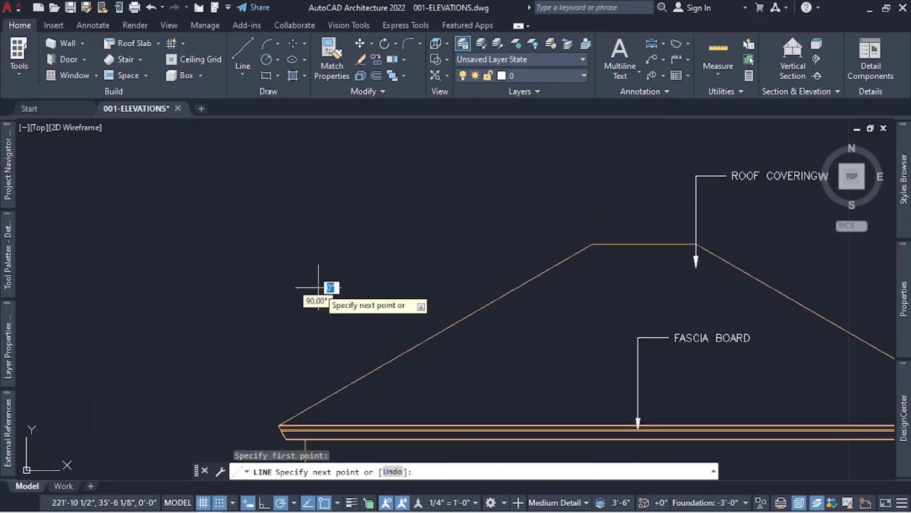
click(451, 287)
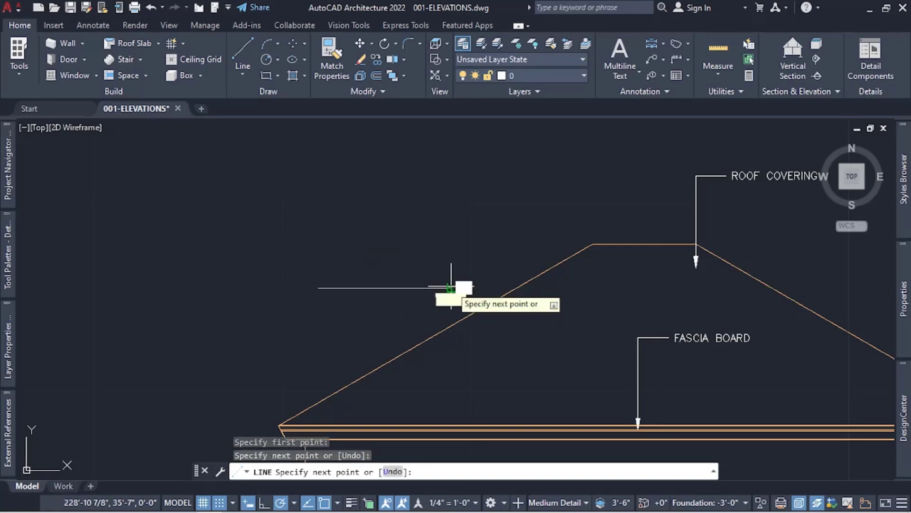
click(451, 228)
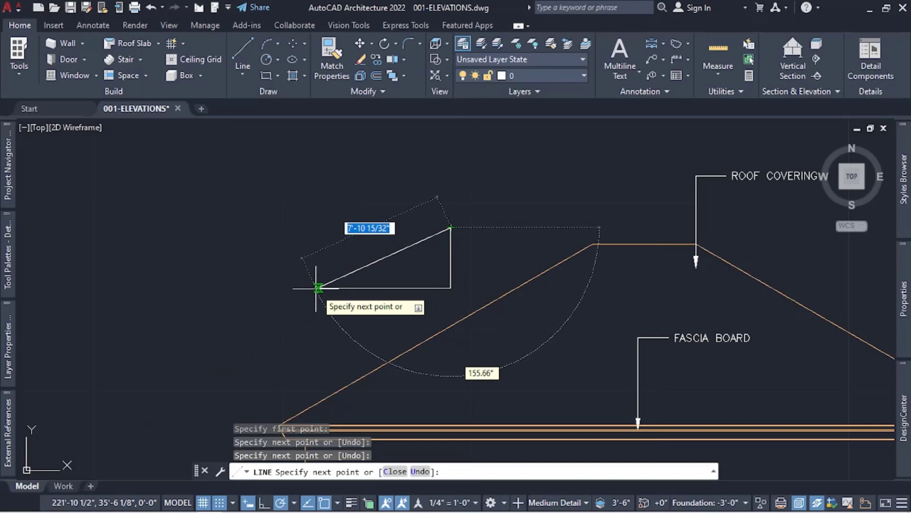
scroll(318, 288, up, 2)
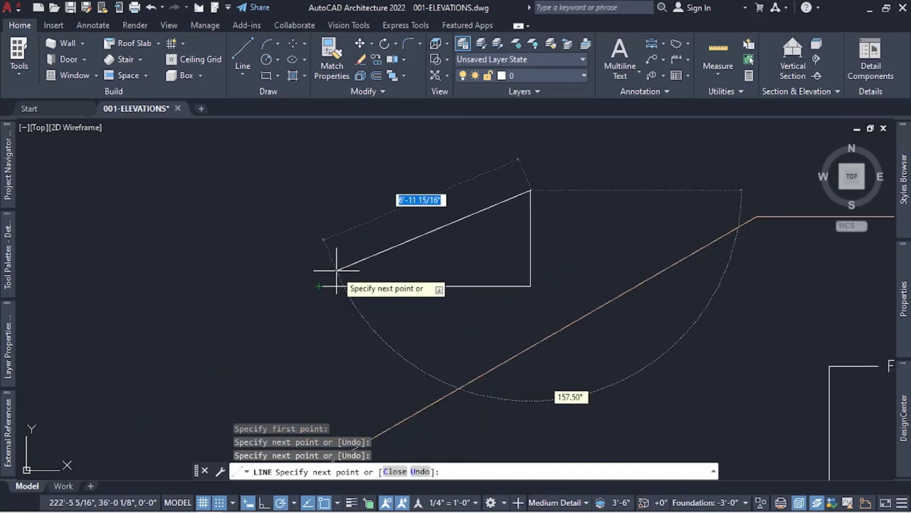
click(321, 287)
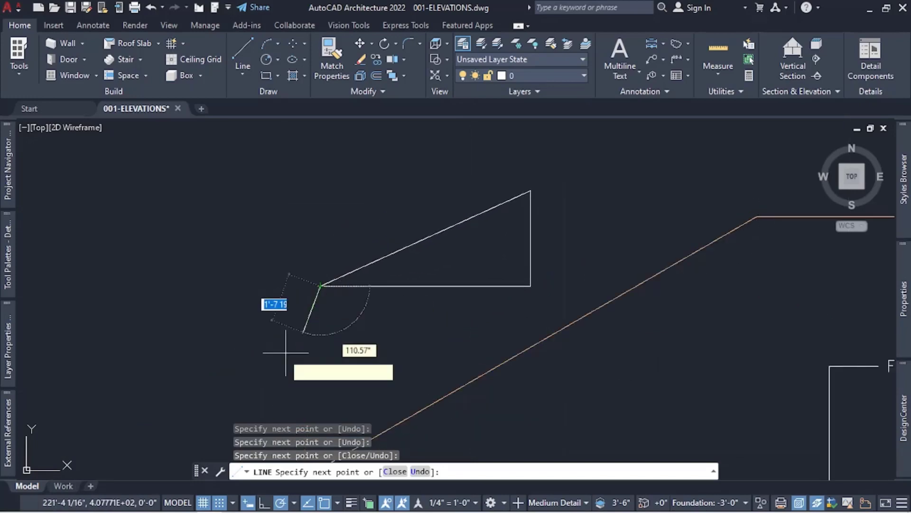
key(Escape)
Join the three lines of the triangle into a single polyline
scroll(275, 342, down, 4)
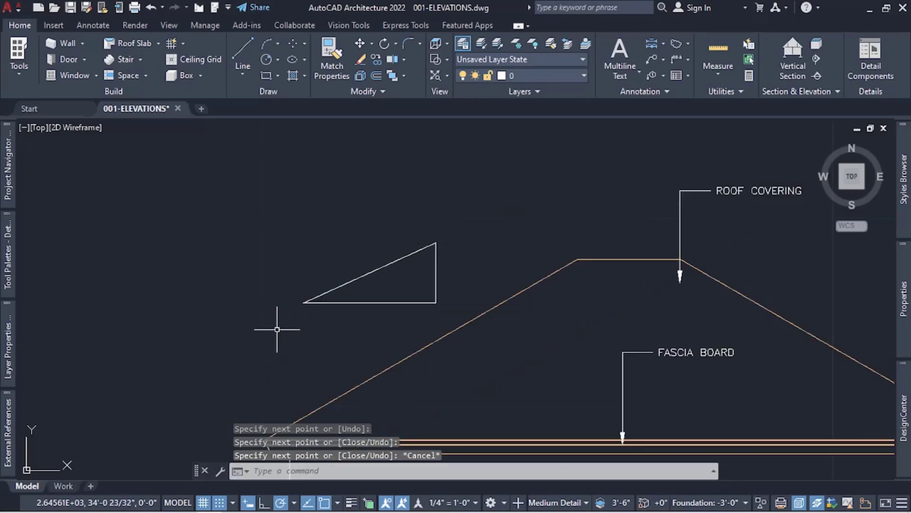
click(266, 254)
click(395, 326)
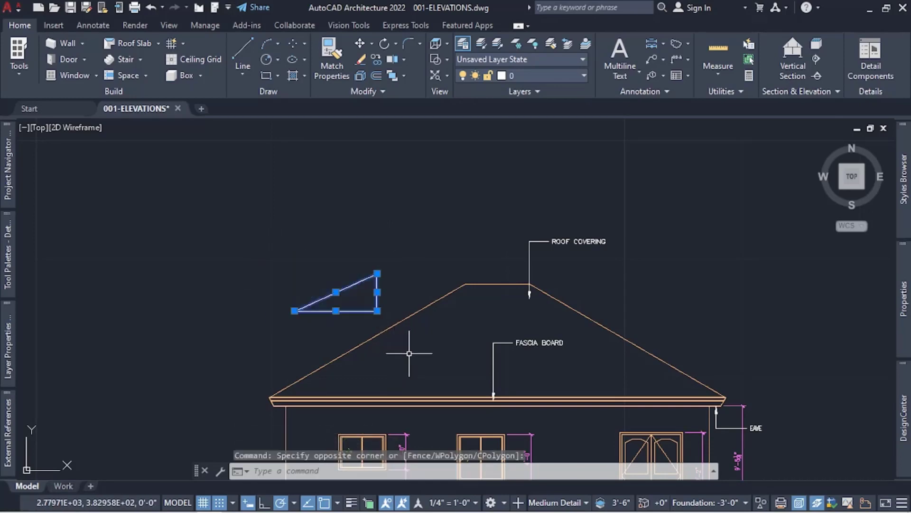
text(JOIN)
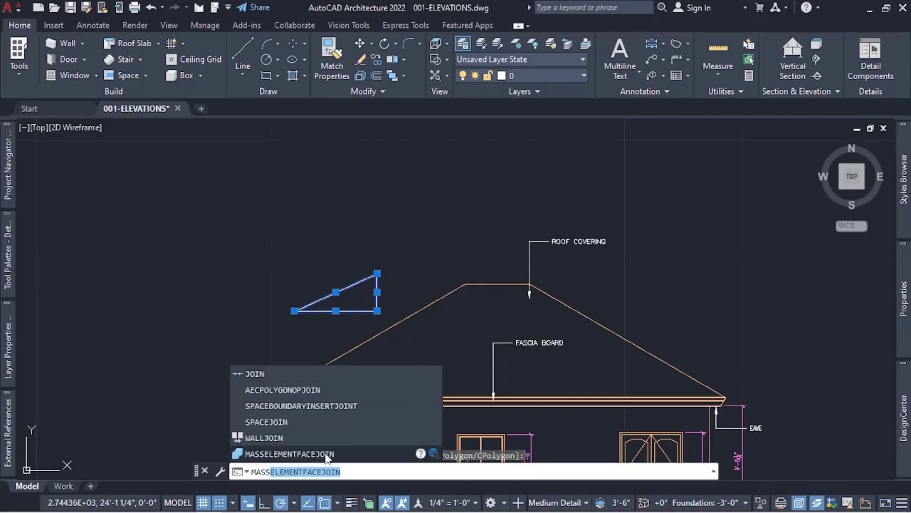
click(291, 372)
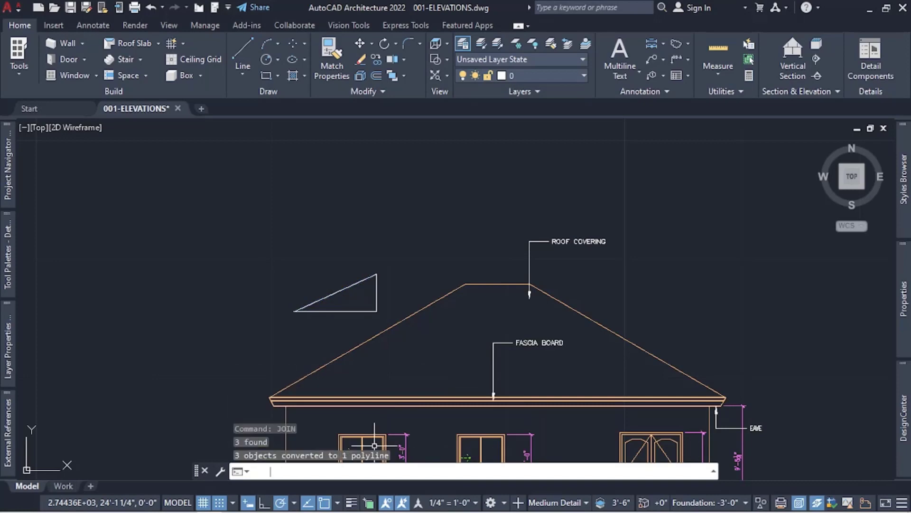
click(375, 293)
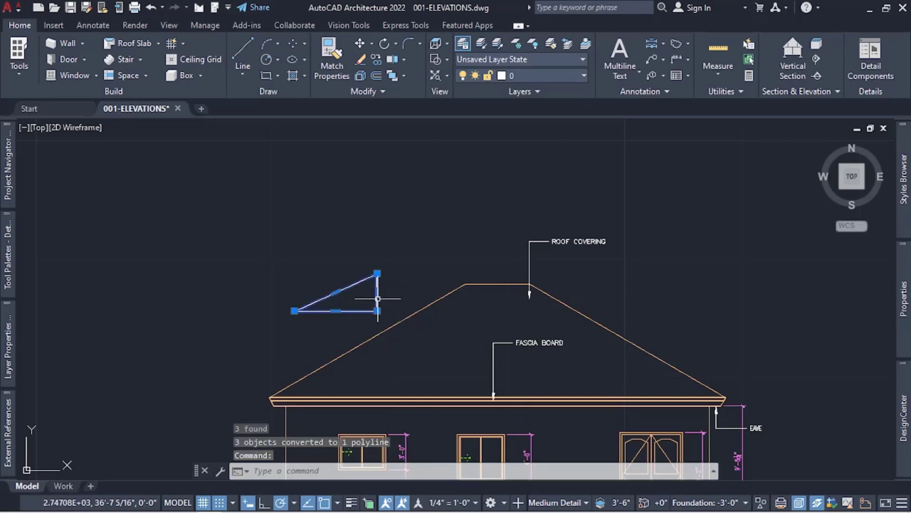
key(Escape)
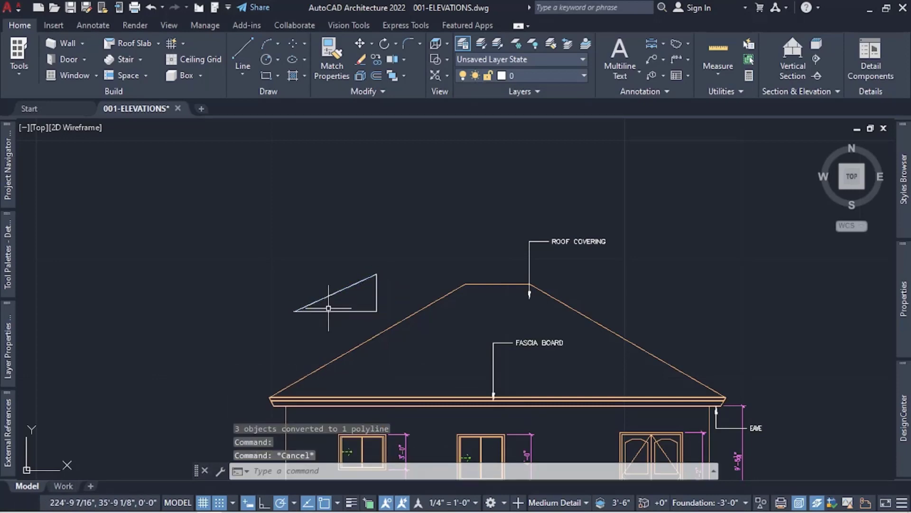
Add two-line multiline text just below the triangle's base, reading SLOPE 6.94:12 and FOR ALL SLOPES
scroll(346, 295, up, 2)
scroll(346, 294, down, 2)
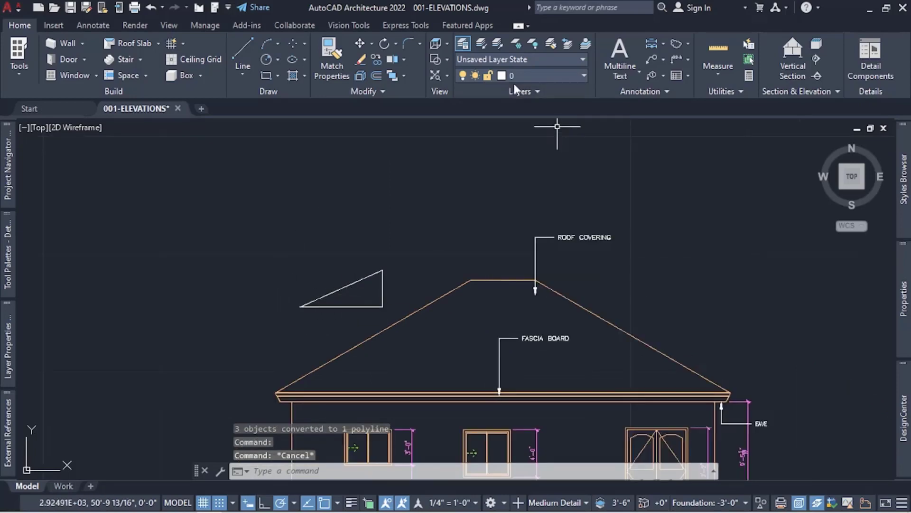
click(620, 53)
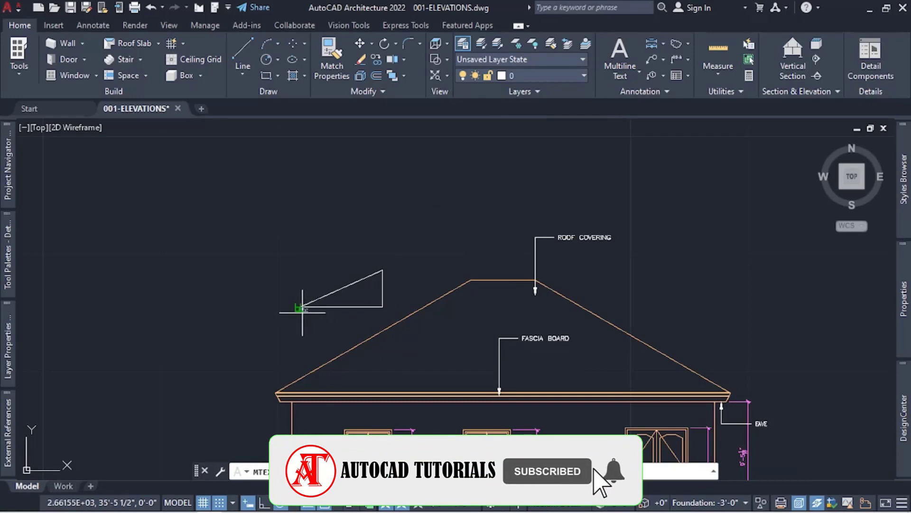
scroll(301, 315, up, 2)
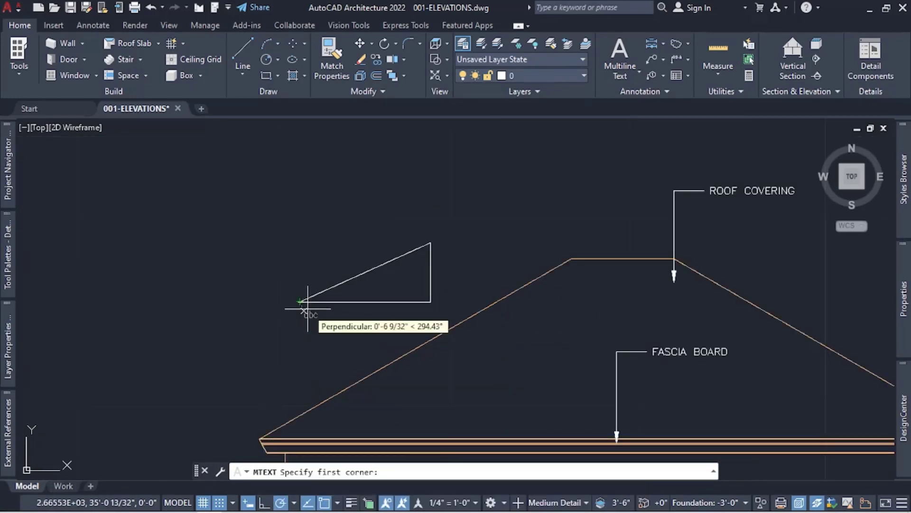
scroll(305, 307, up, 2)
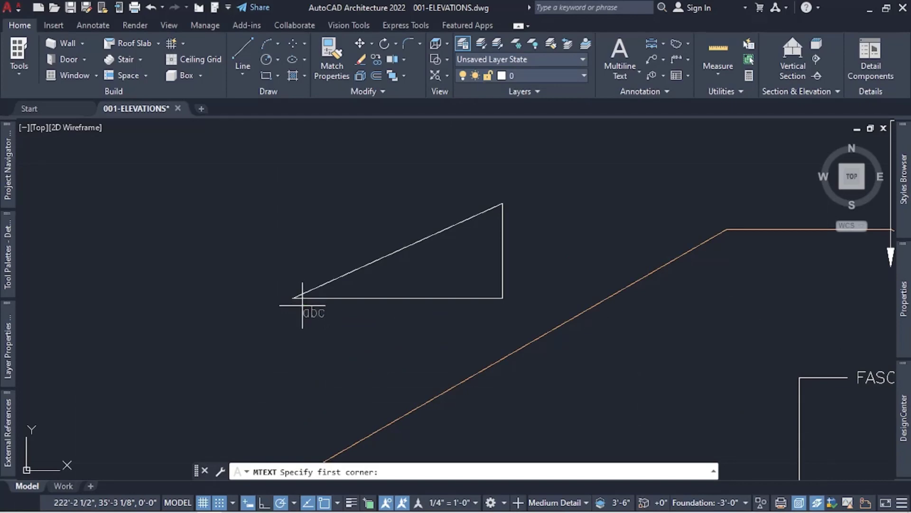
click(302, 305)
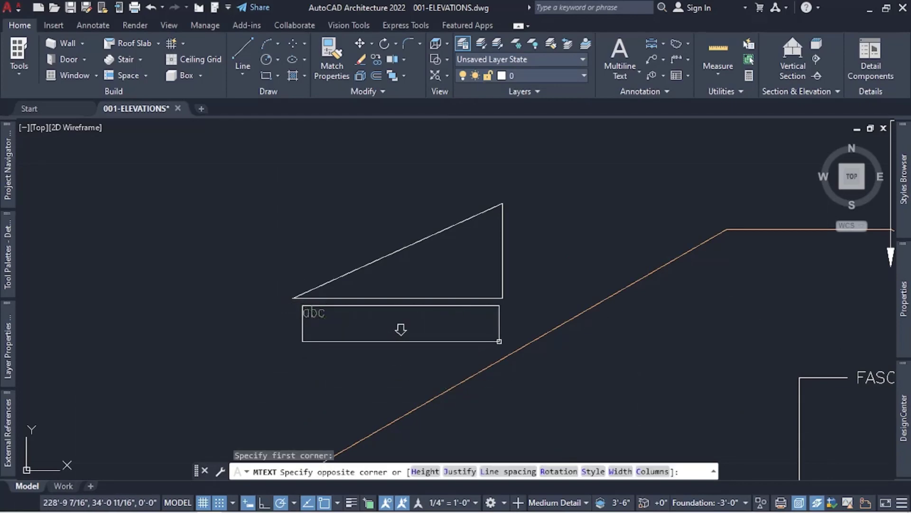
click(499, 341)
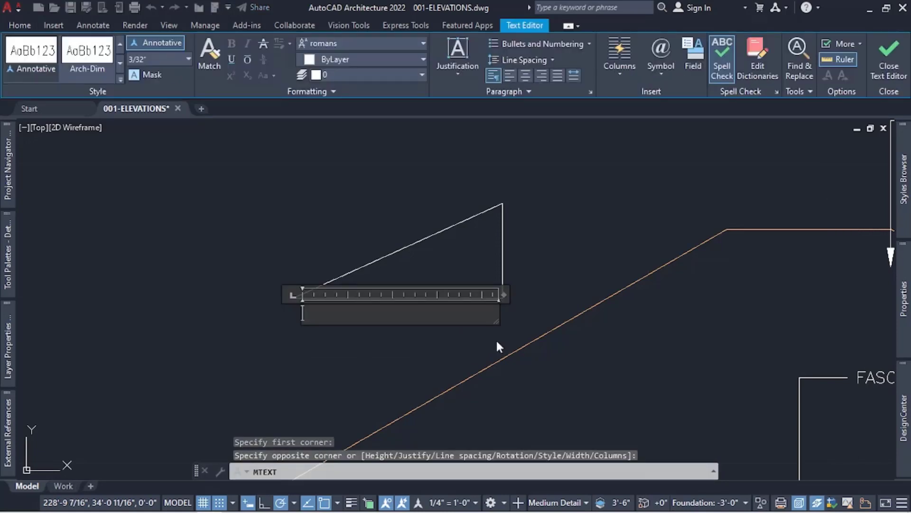
text(SLOPE 6.94:12)
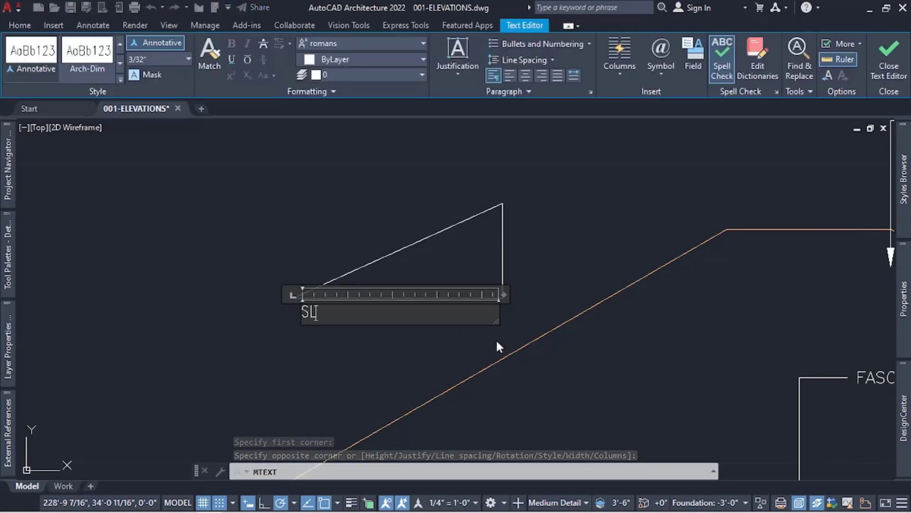
key(Return)
text(FOR ALL SLOPES)
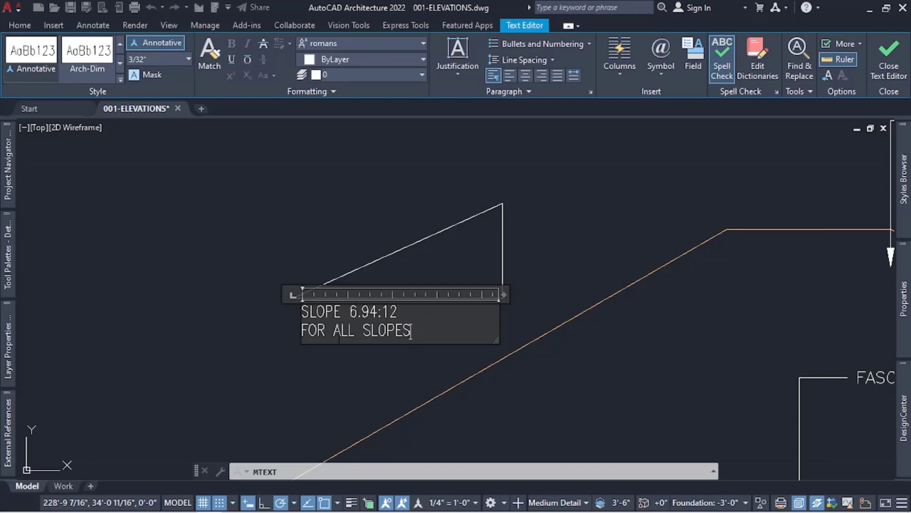
click(379, 224)
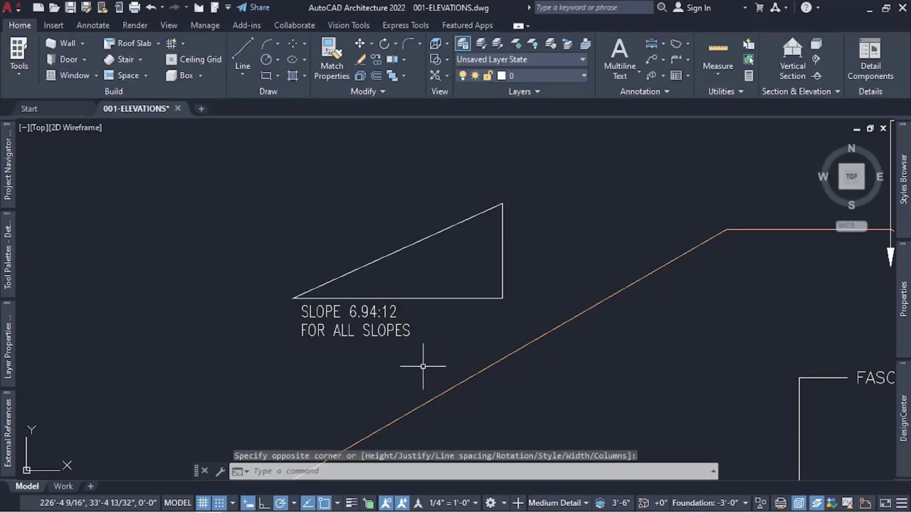
Move the triangle together with its slope text straight up by about 1'-3"
scroll(342, 352, down, 2)
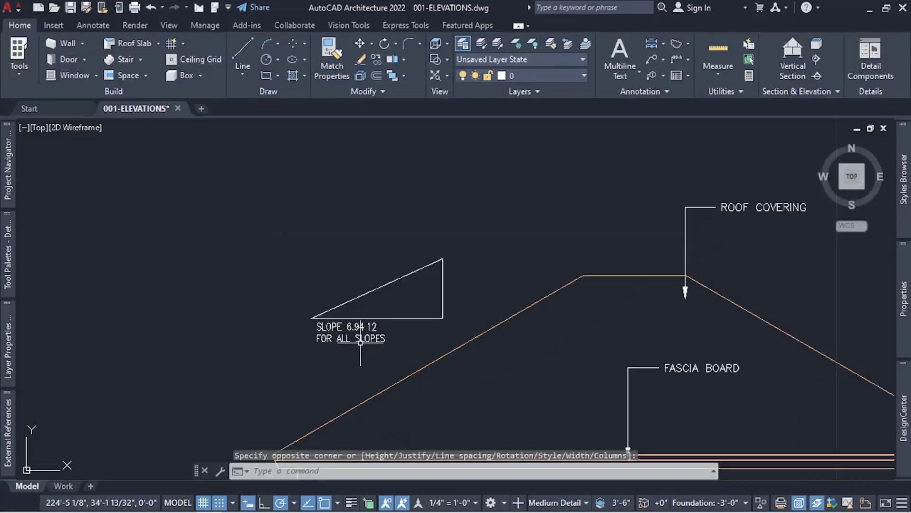
click(275, 199)
click(483, 372)
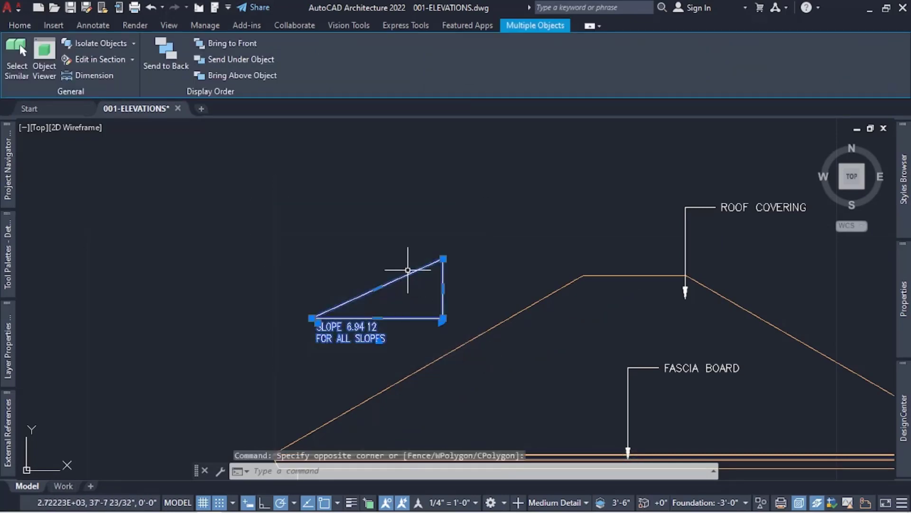
click(24, 27)
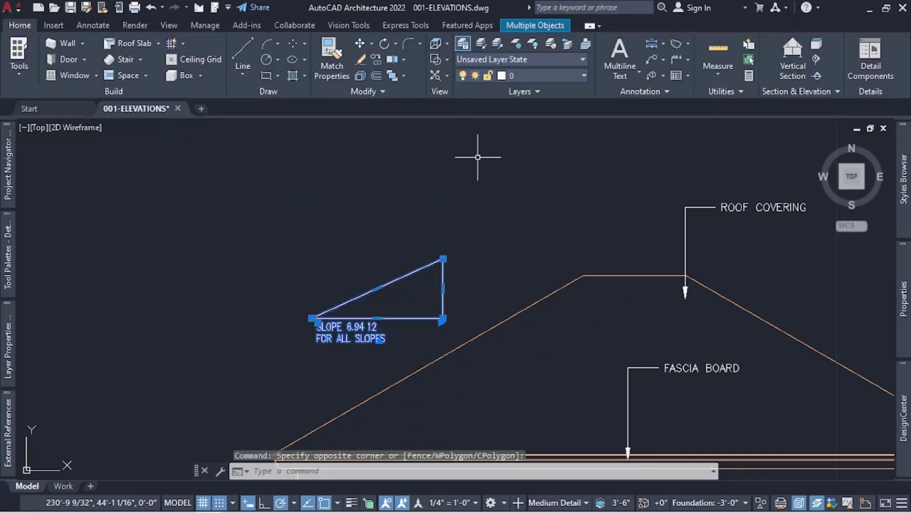
click(361, 43)
click(523, 274)
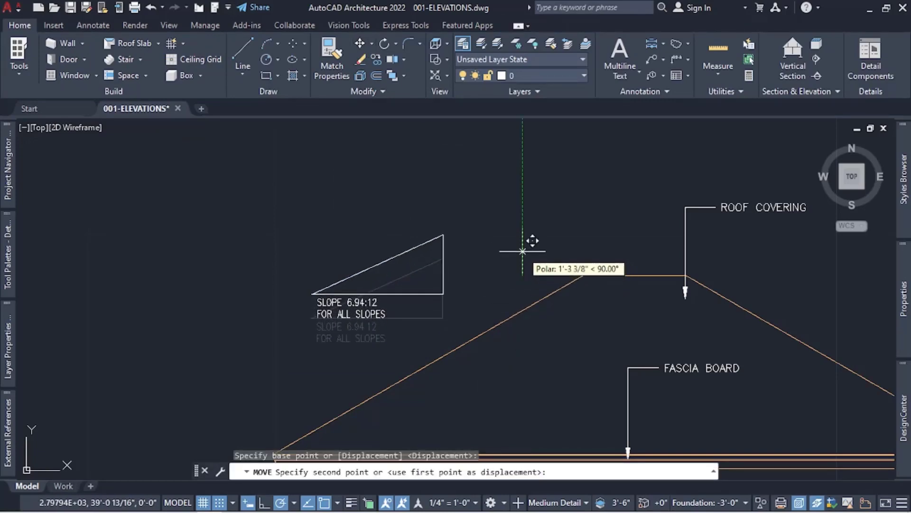
click(523, 251)
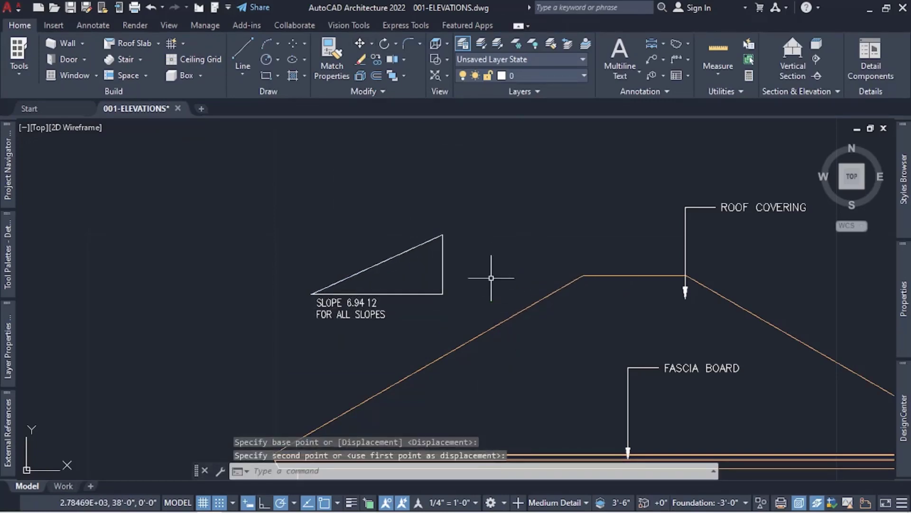
Turn object snap off and shift the slope text about 1'-0" at 330°, clear of the triangle's base
click(312, 294)
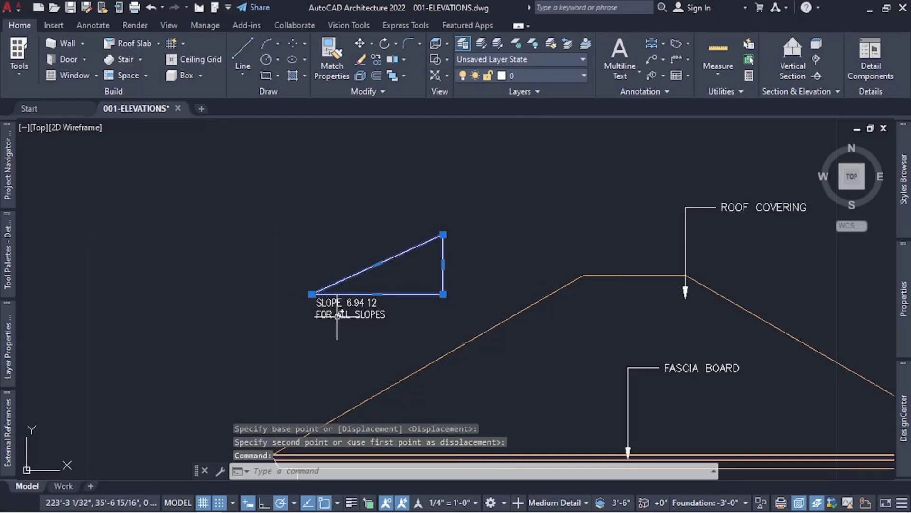
key(Escape)
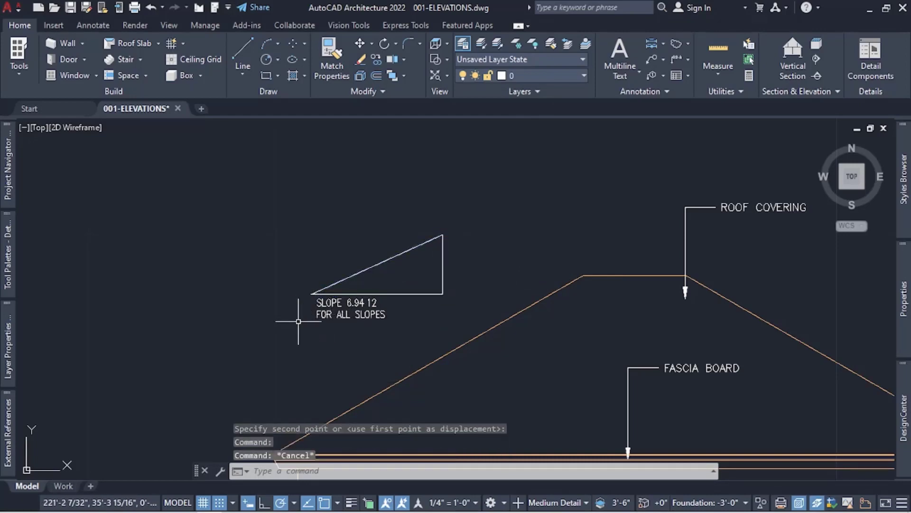
click(298, 321)
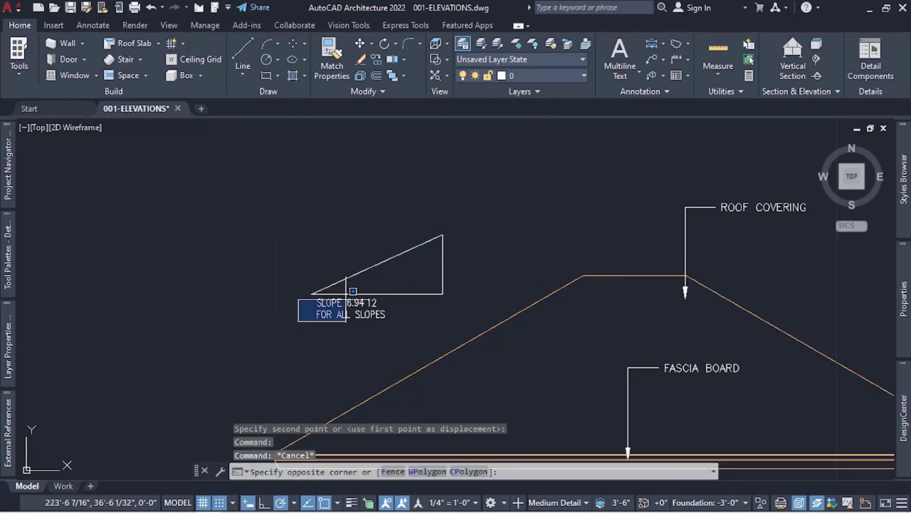
click(394, 294)
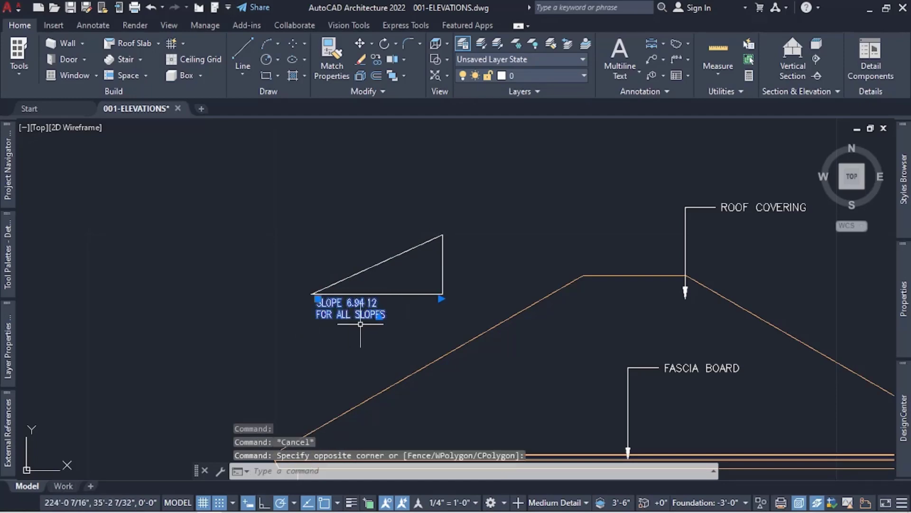
click(318, 298)
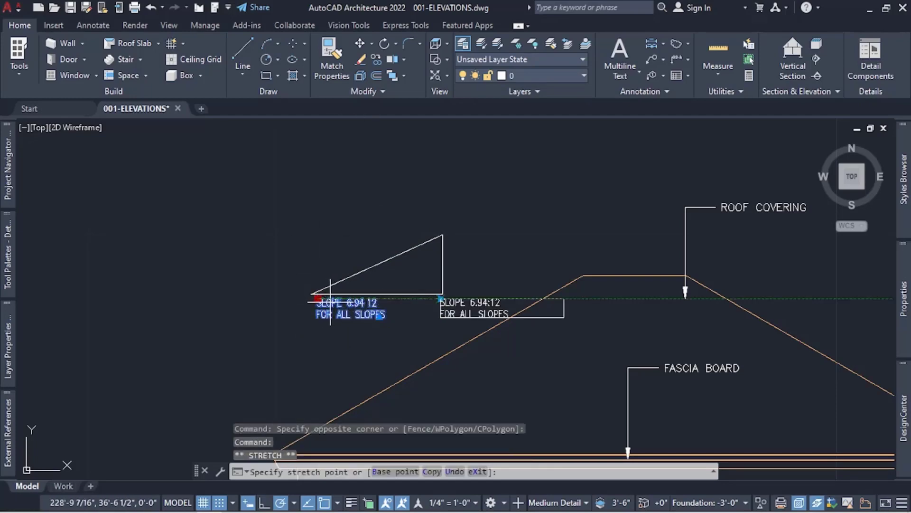
click(322, 298)
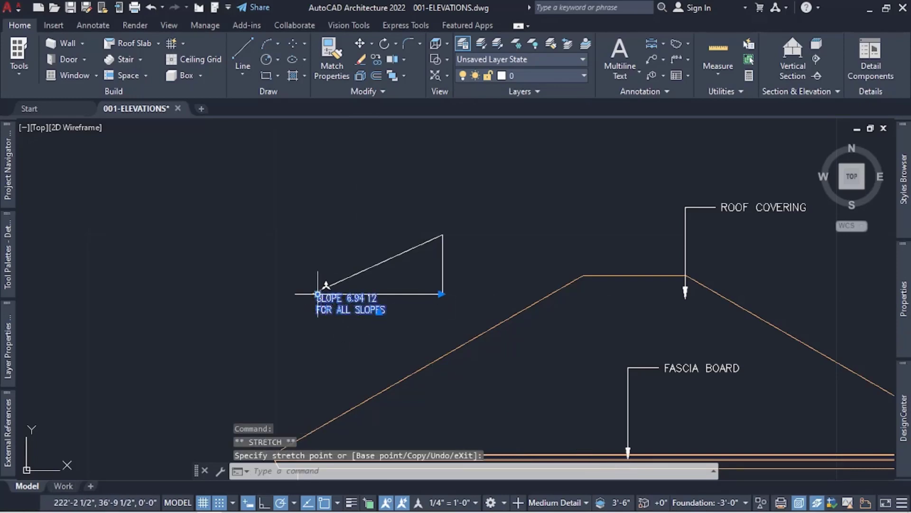
click(328, 502)
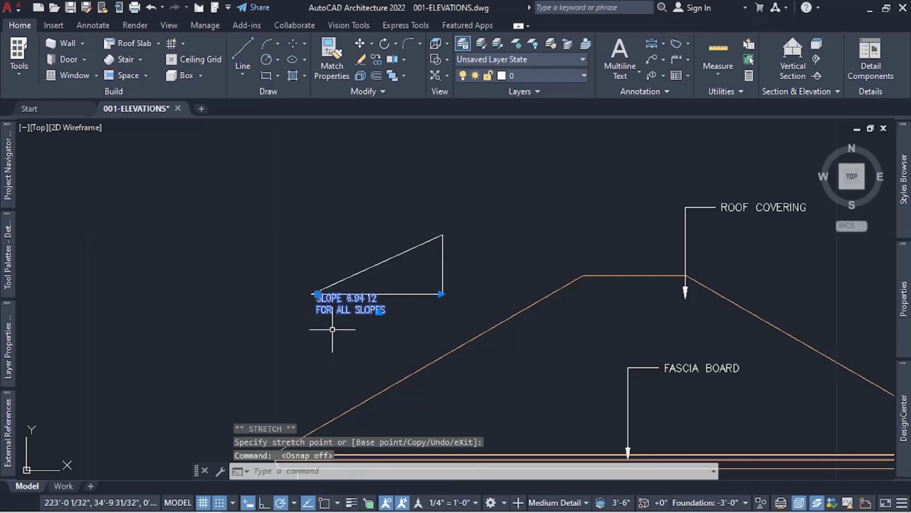
click(318, 294)
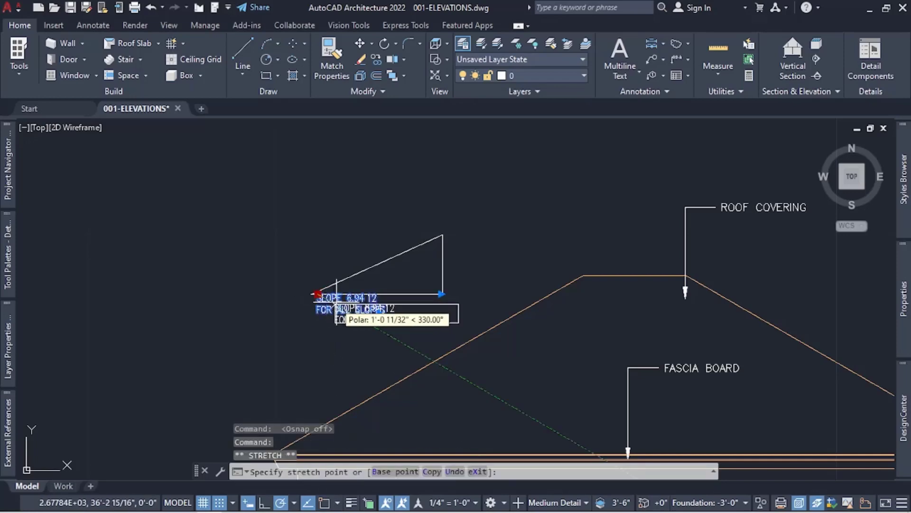
click(335, 304)
scroll(345, 307, up, 2)
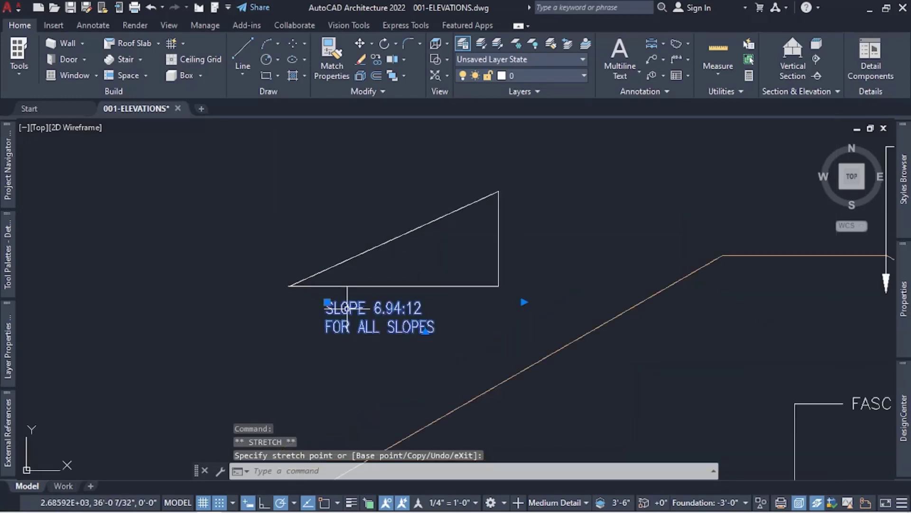
key(Escape)
Review the south elevation's slope triangle, leader labels and window and door dimensions
scroll(327, 302, down, 4)
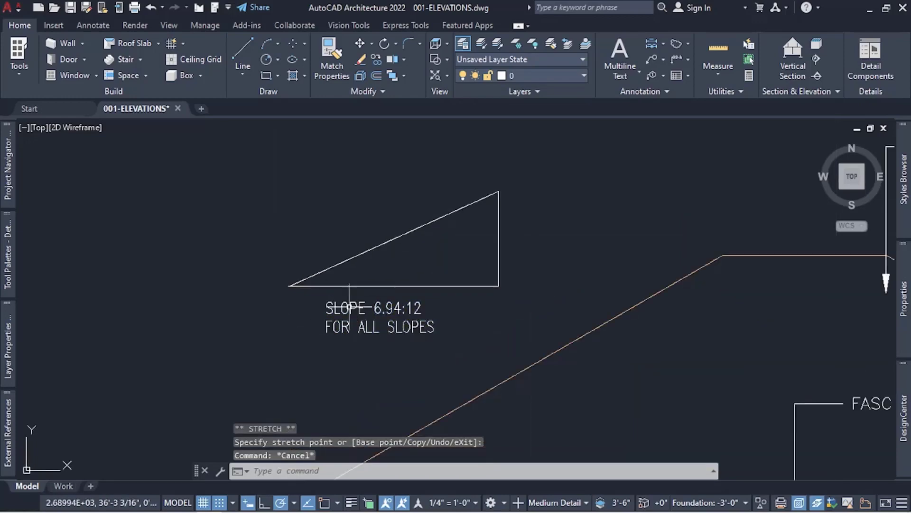
scroll(314, 301, up, 1)
scroll(313, 302, up, 1)
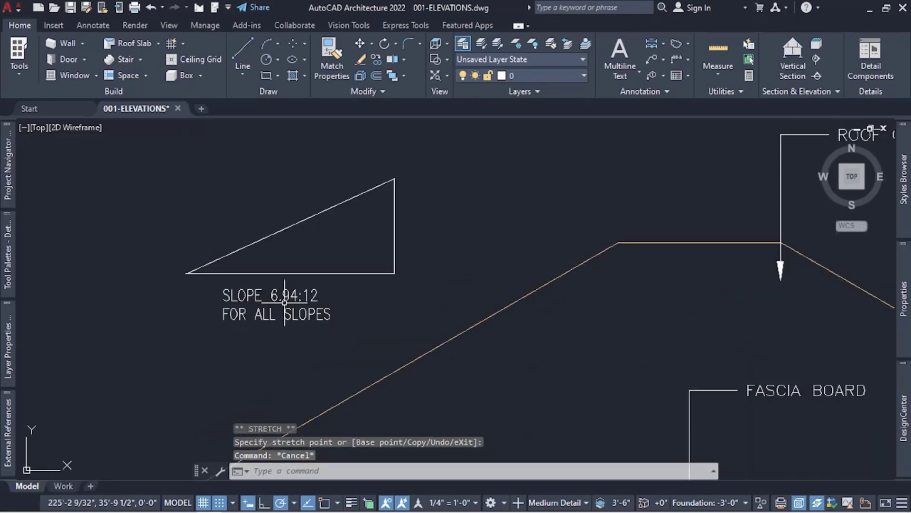
scroll(223, 261, down, 4)
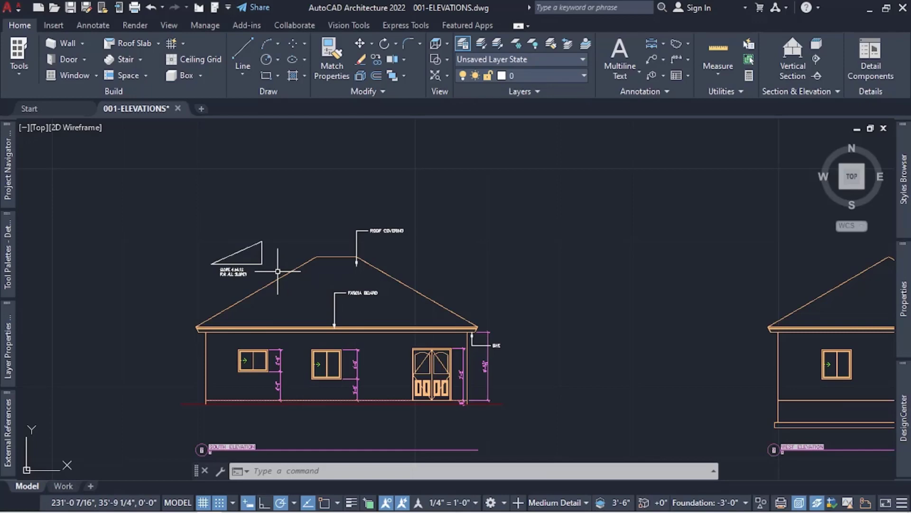
scroll(278, 271, down, 2)
scroll(279, 271, up, 2)
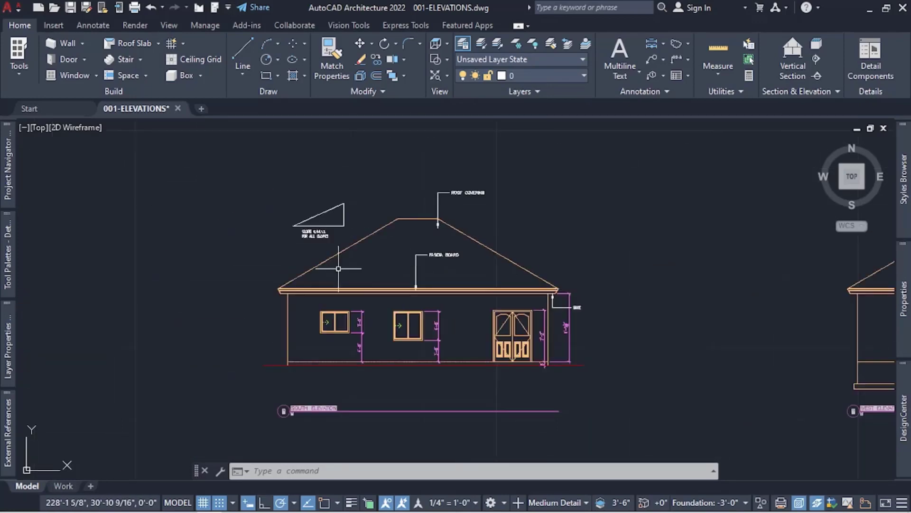
scroll(338, 268, up, 2)
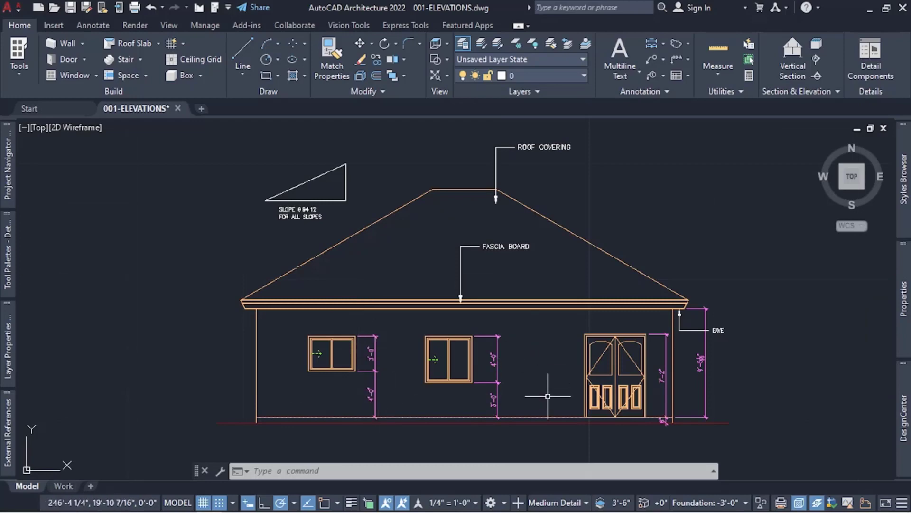
scroll(524, 401, up, 2)
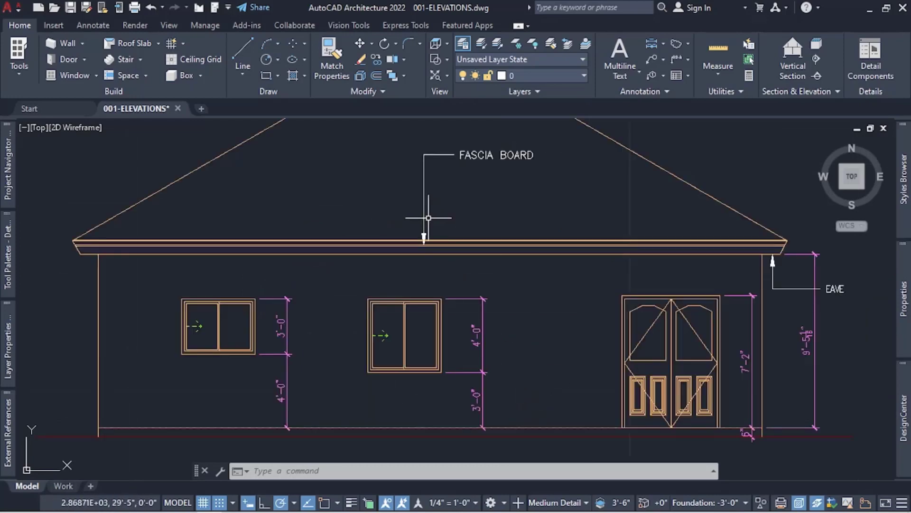
scroll(428, 218, down, 2)
scroll(484, 340, up, 4)
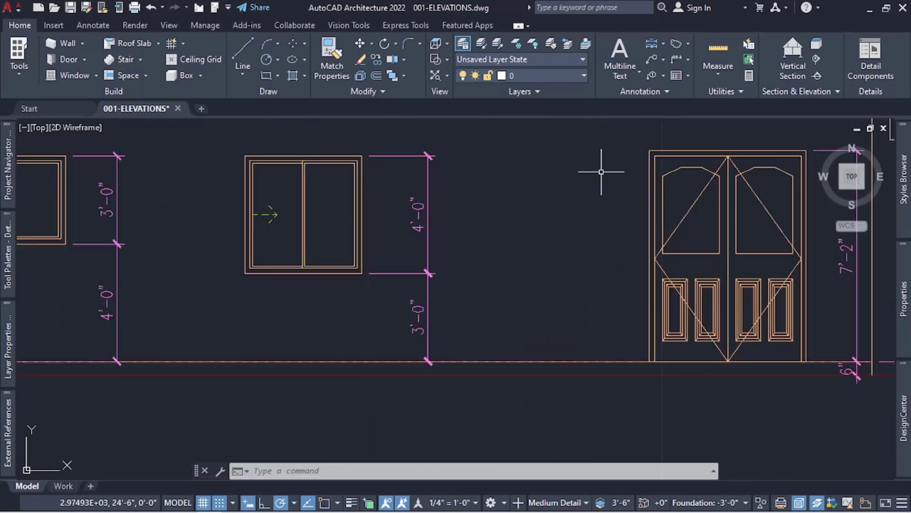
Add multiline text reading FFL just above the floor line, between the second window and the double door
click(625, 51)
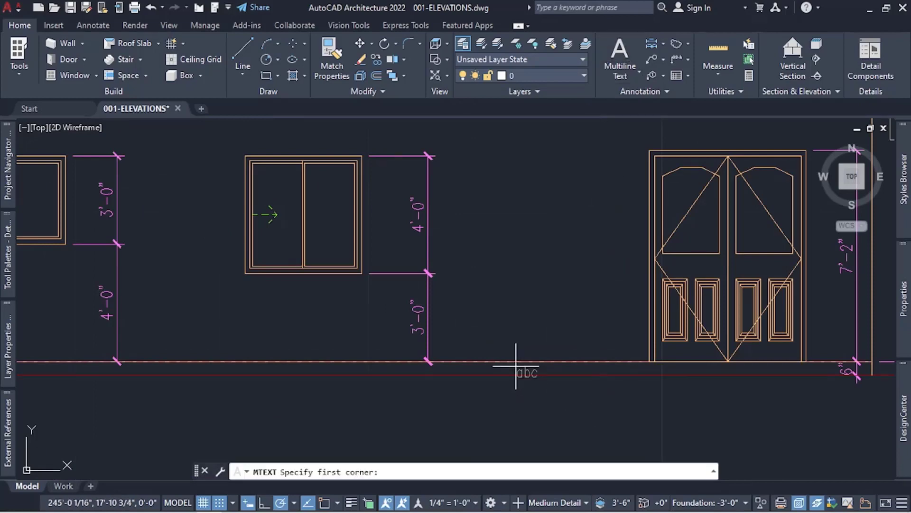
scroll(515, 365, up, 2)
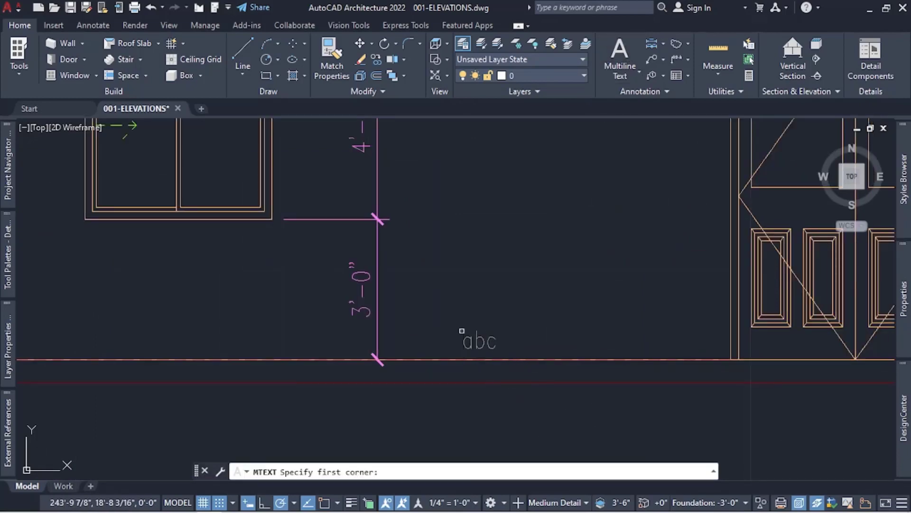
click(462, 331)
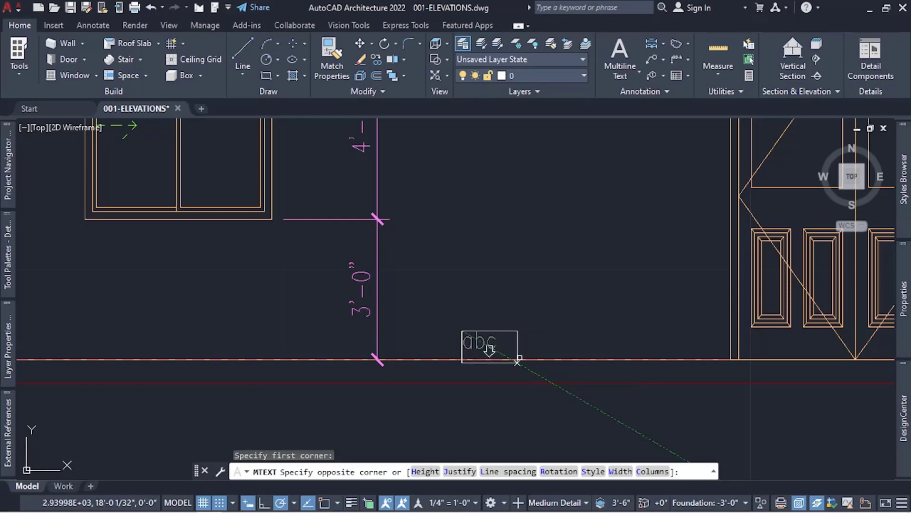
click(517, 361)
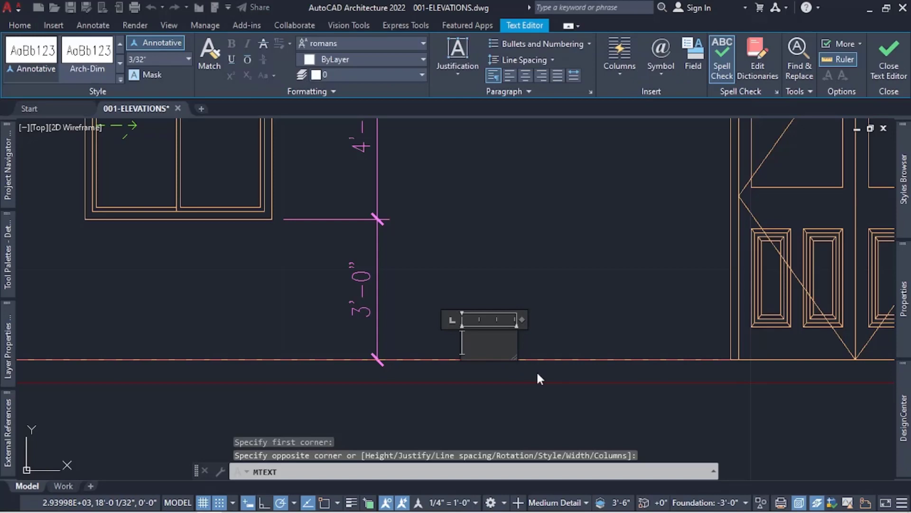
text(FFL)
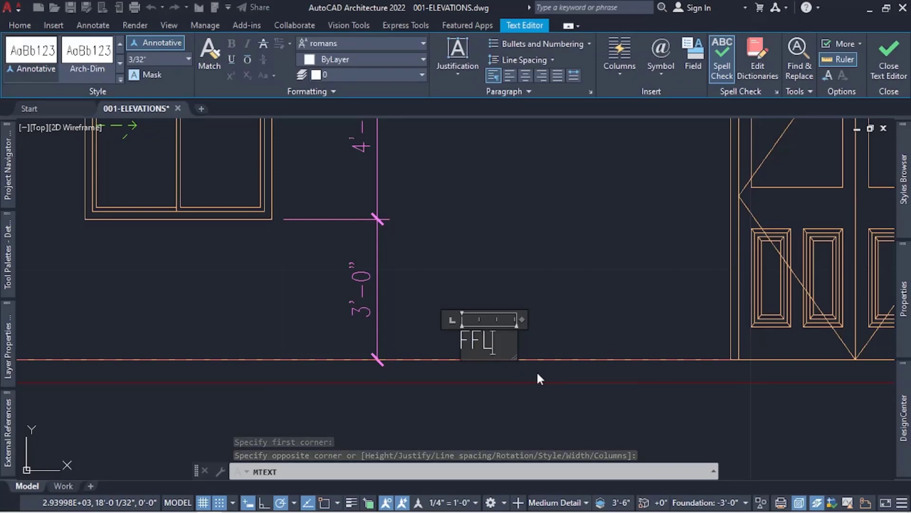
click(597, 327)
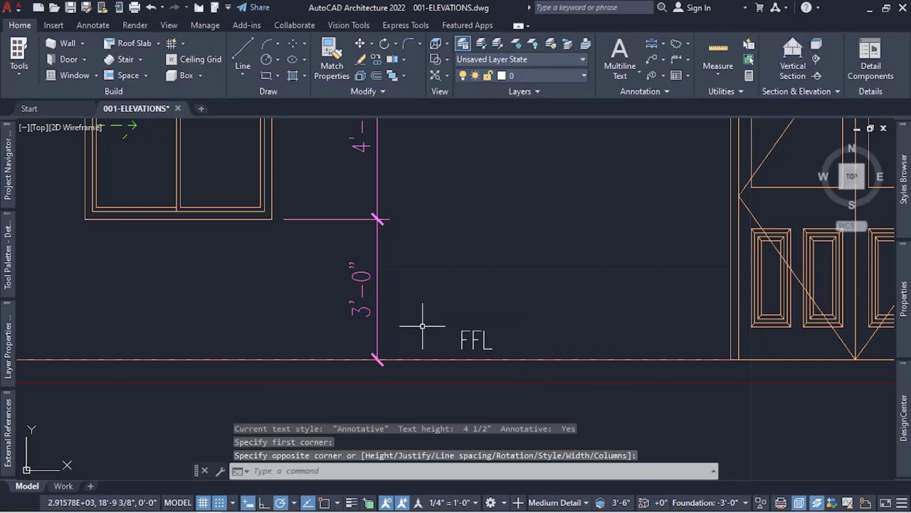
Copy the FFL text to the right end of the ground line, just beyond the overall wall height dimension
click(478, 328)
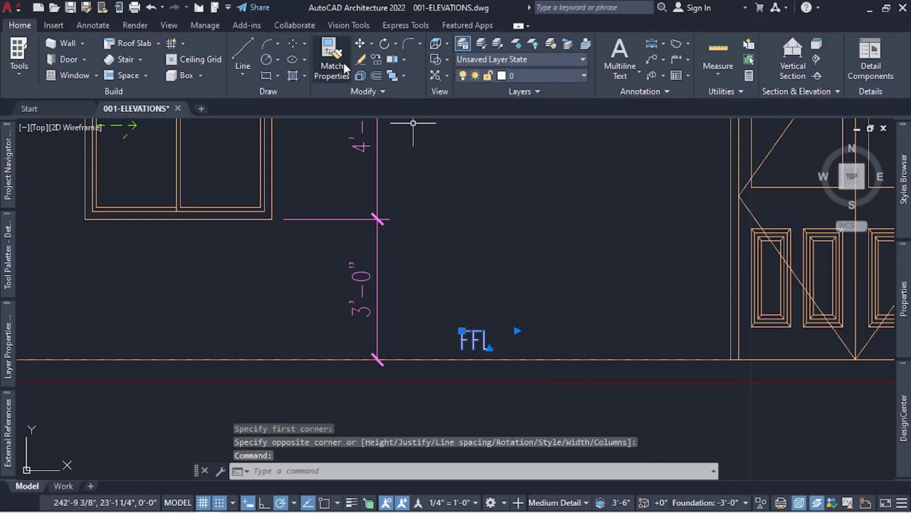
click(374, 58)
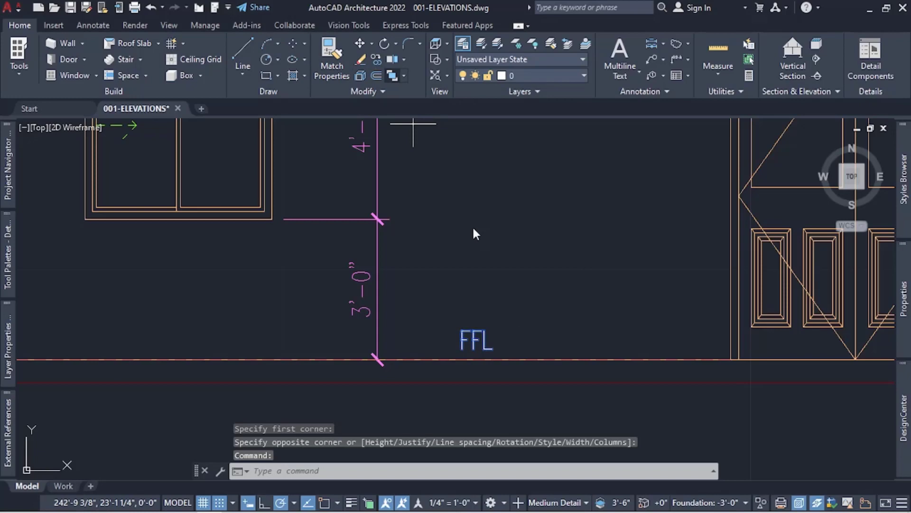
click(464, 297)
scroll(417, 240, down, 4)
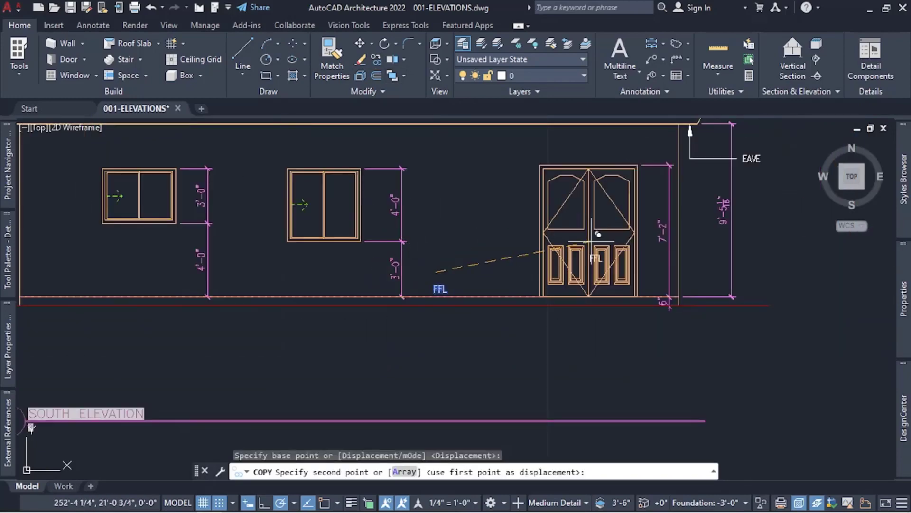
scroll(753, 257, down, 2)
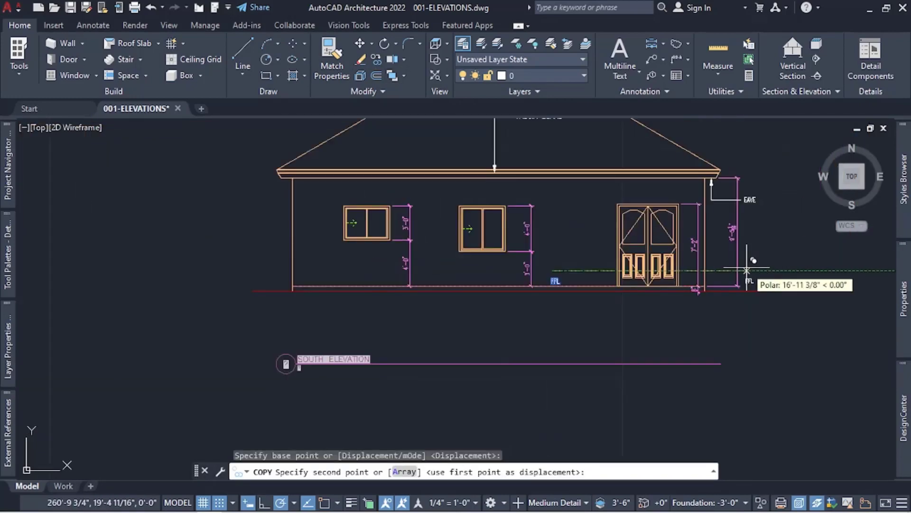
scroll(748, 262, up, 2)
scroll(746, 271, up, 2)
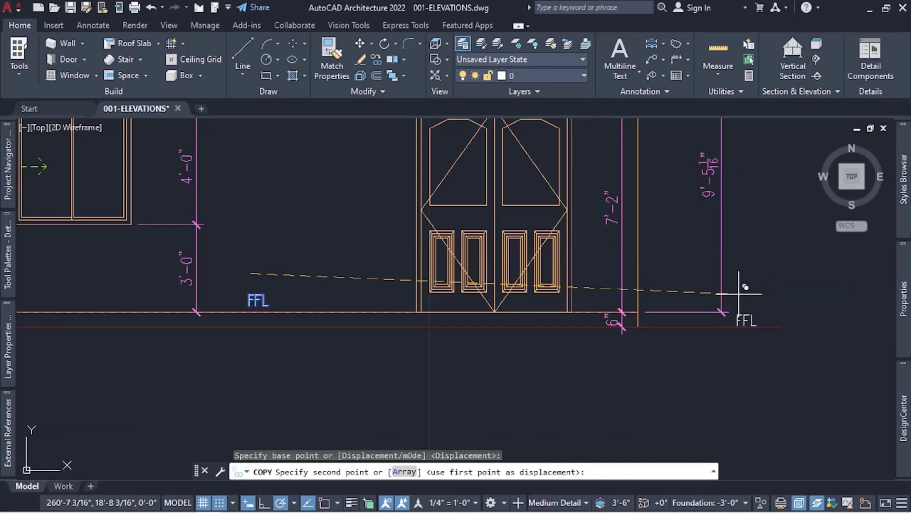
click(741, 293)
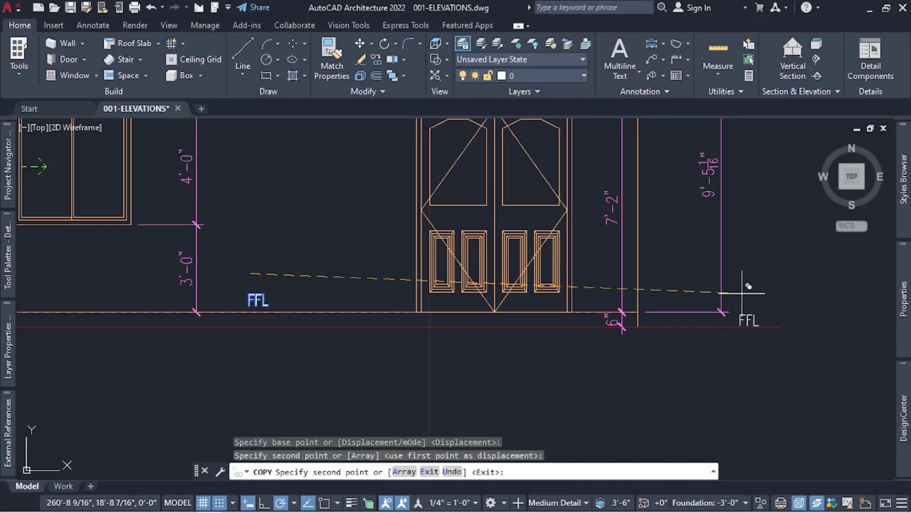
key(Escape)
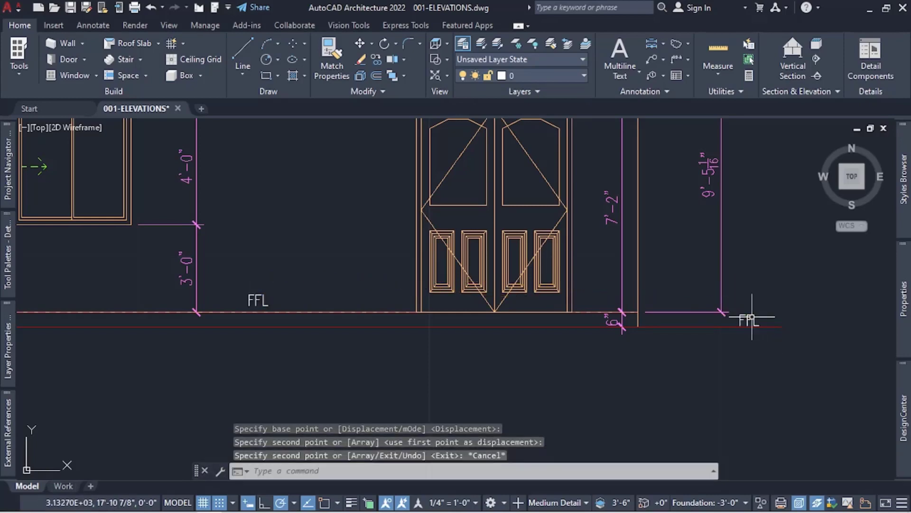
Change the copied label at the right end of the ground line to read GL
click(759, 314)
key(Escape)
scroll(759, 314, up, 4)
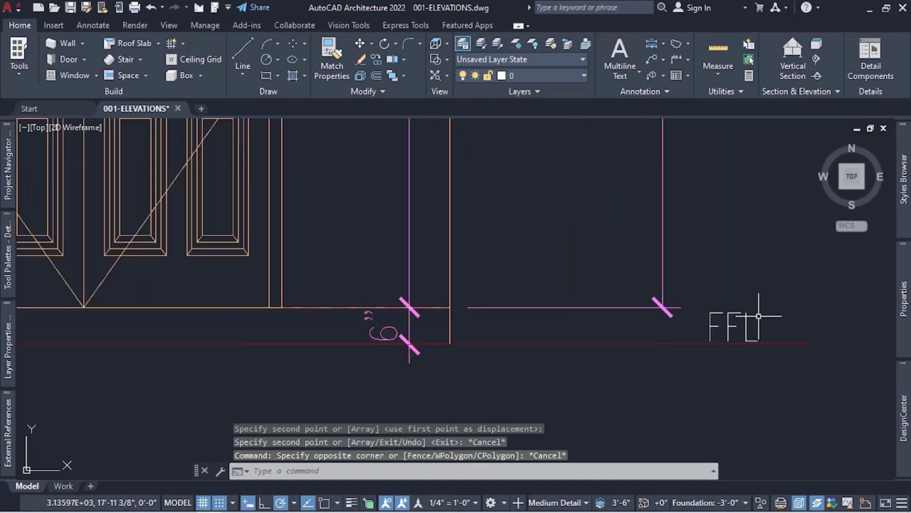
click(746, 318)
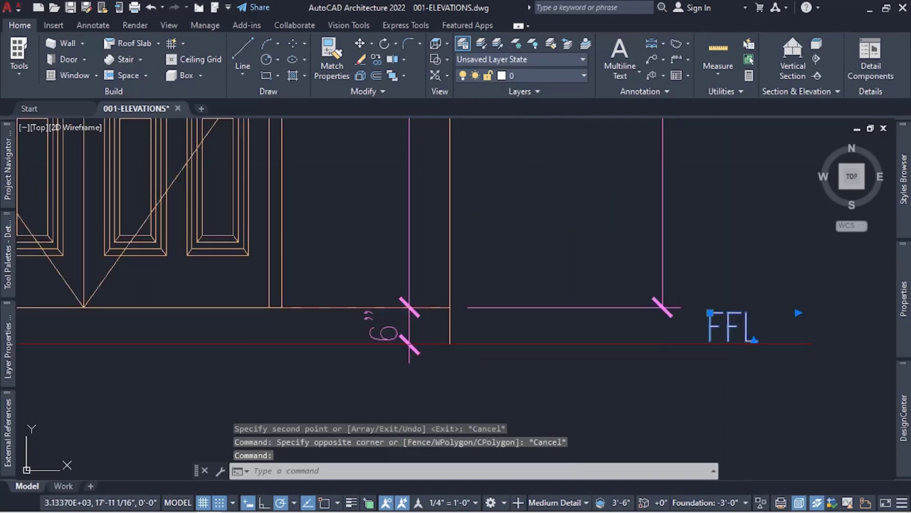
double_click(745, 317)
key(BackSpace)
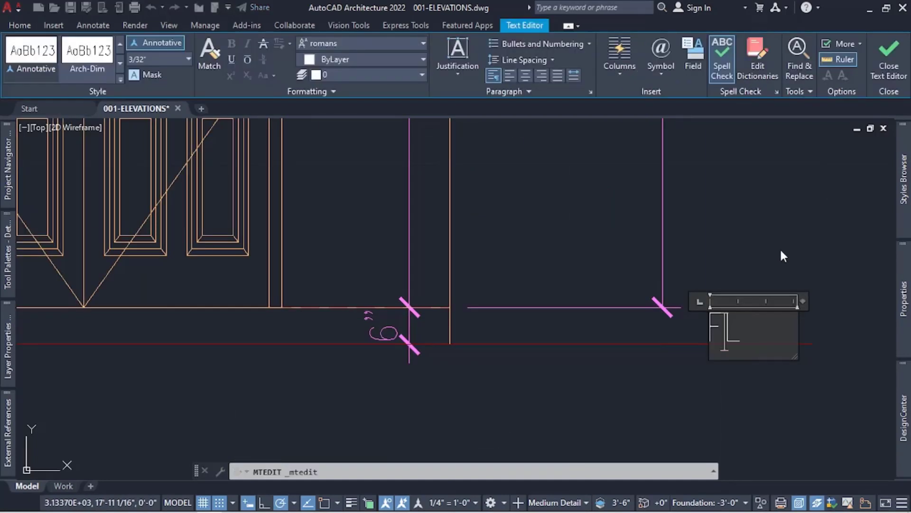
key(BackSpace)
text(G)
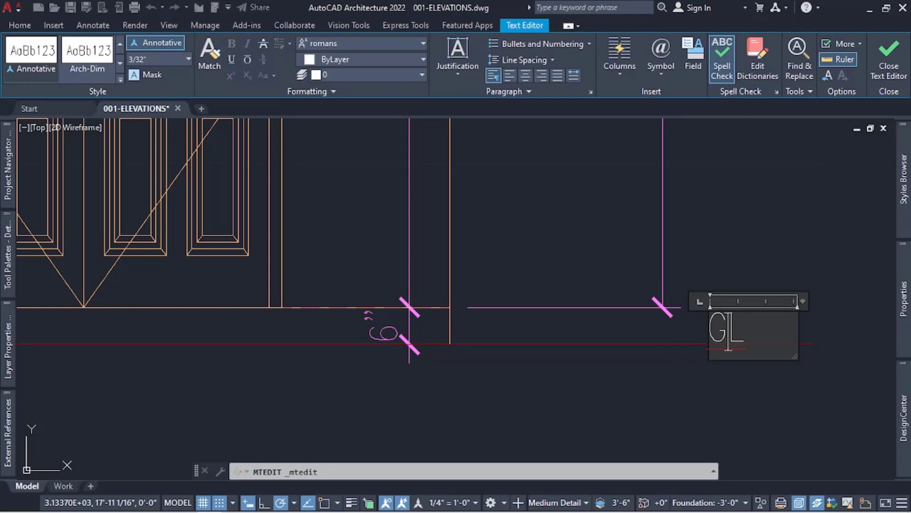
click(781, 247)
scroll(782, 266, down, 4)
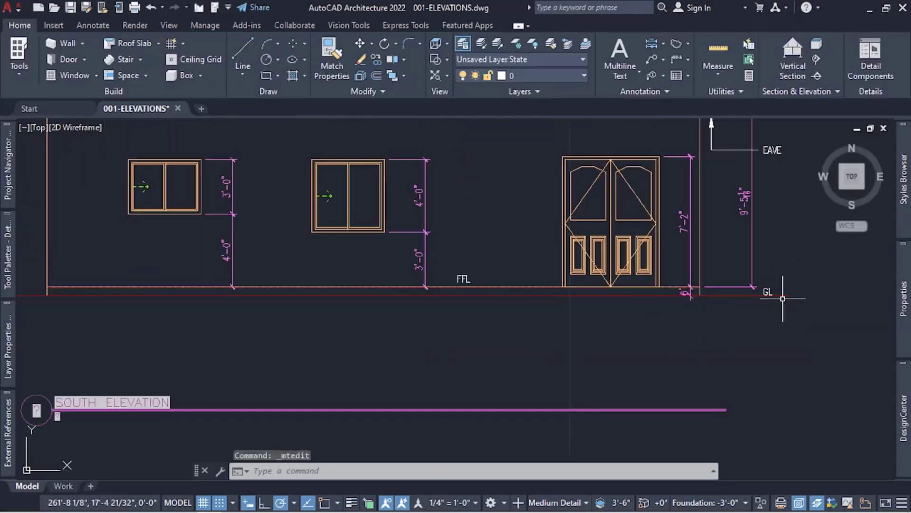
scroll(495, 372, down, 2)
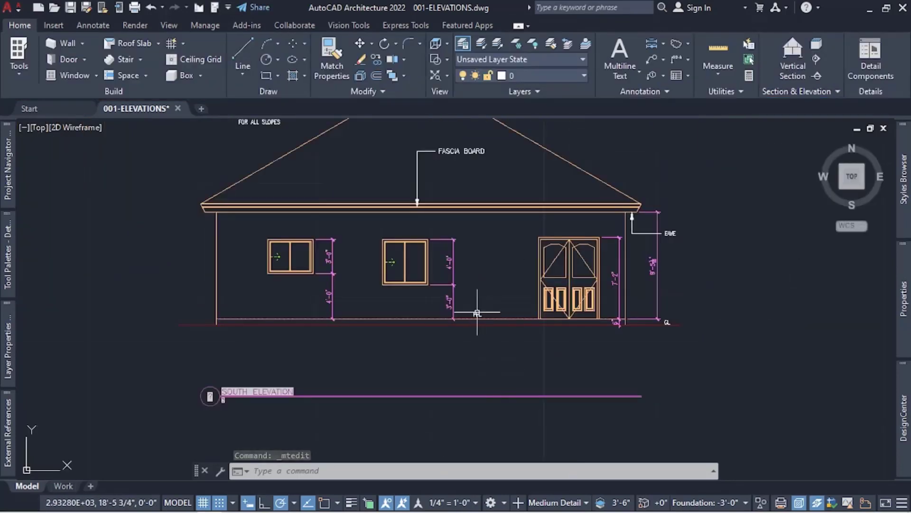
Review the annotated south elevation's window, door and wall dimensions, leader labels and level labels, and compare it with the other elevations
scroll(398, 307, down, 2)
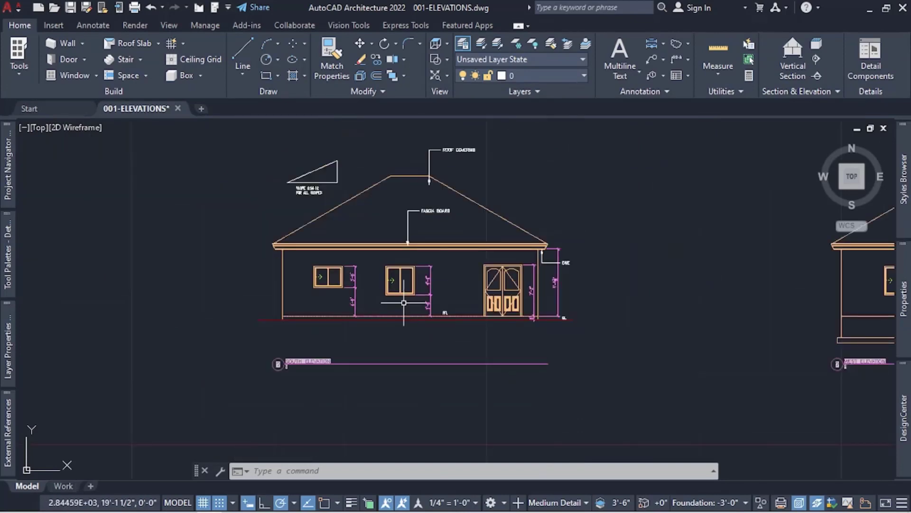
scroll(411, 226, up, 2)
scroll(420, 235, down, 3)
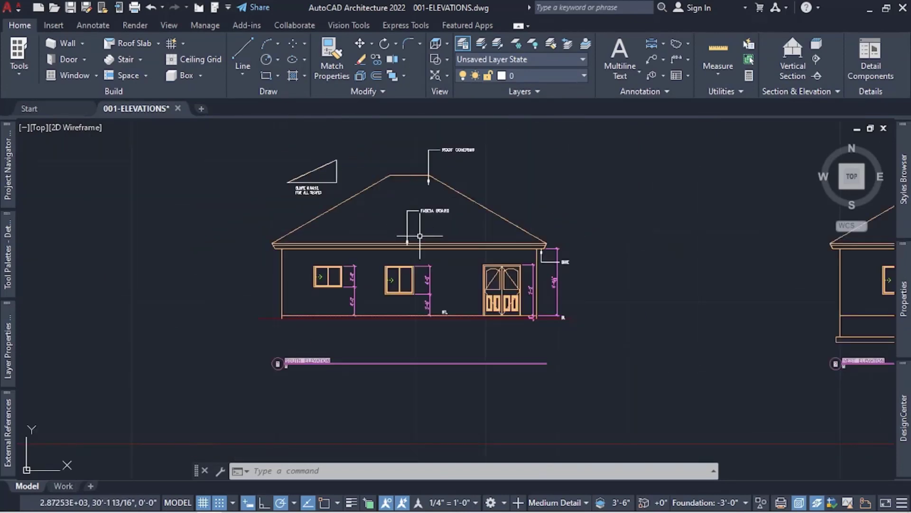
scroll(370, 225, down, 2)
scroll(384, 225, down, 2)
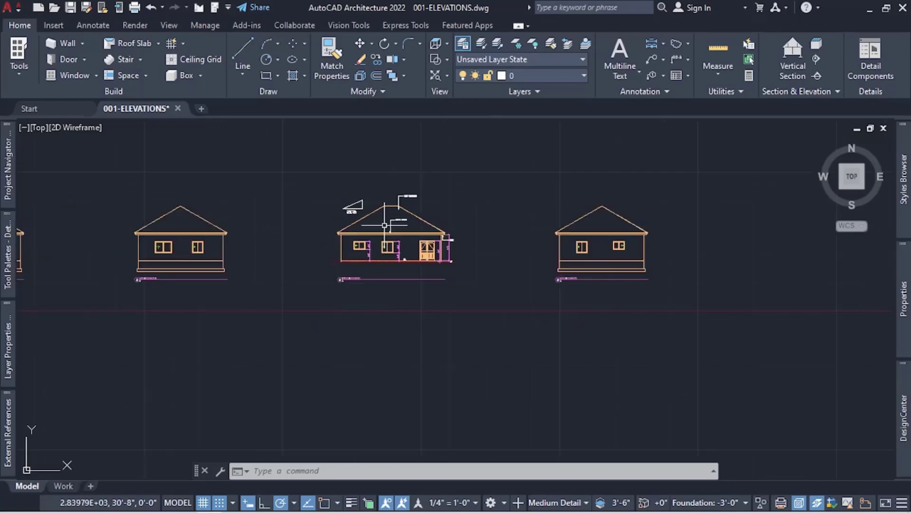
scroll(386, 224, up, 2)
scroll(388, 223, up, 4)
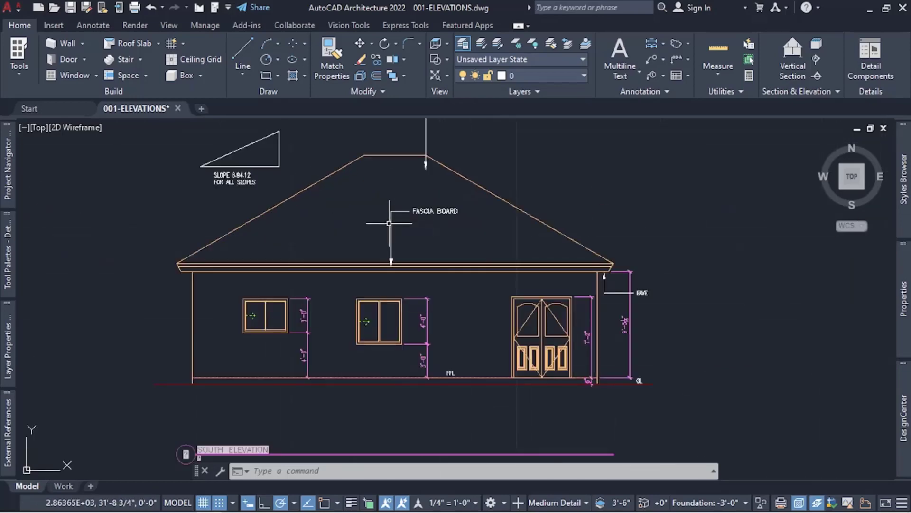
scroll(391, 223, down, 2)
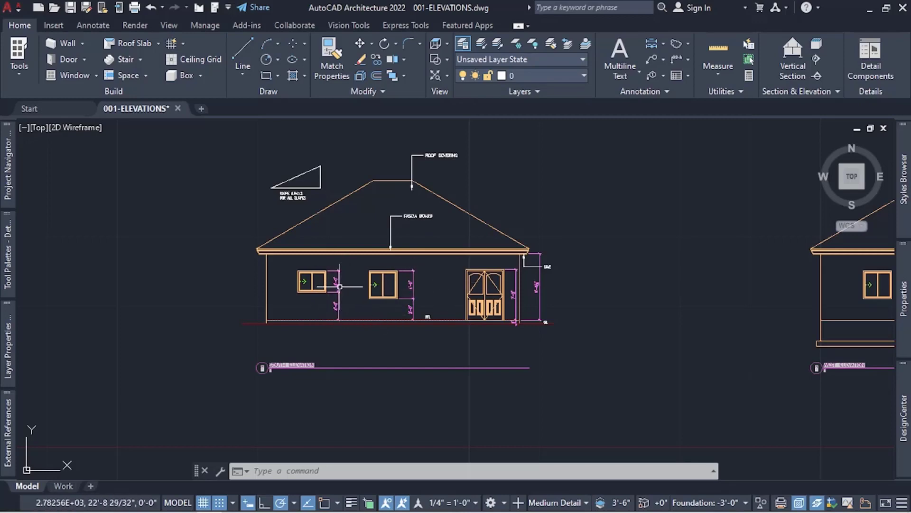
scroll(339, 292, up, 2)
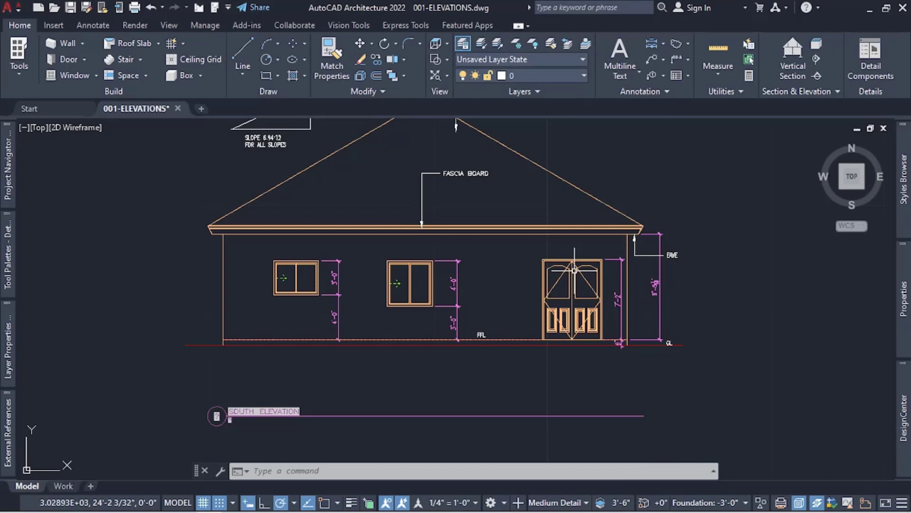
mouse_move(575, 270)
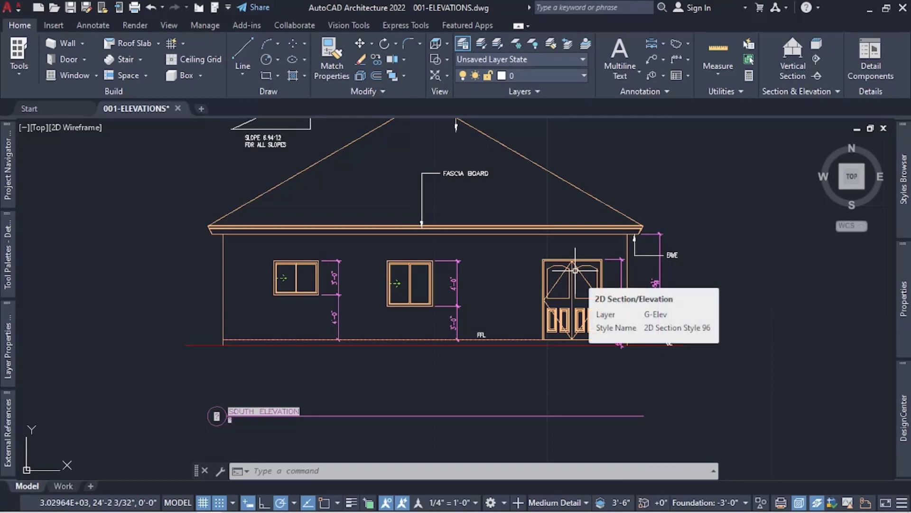
scroll(399, 289, up, 2)
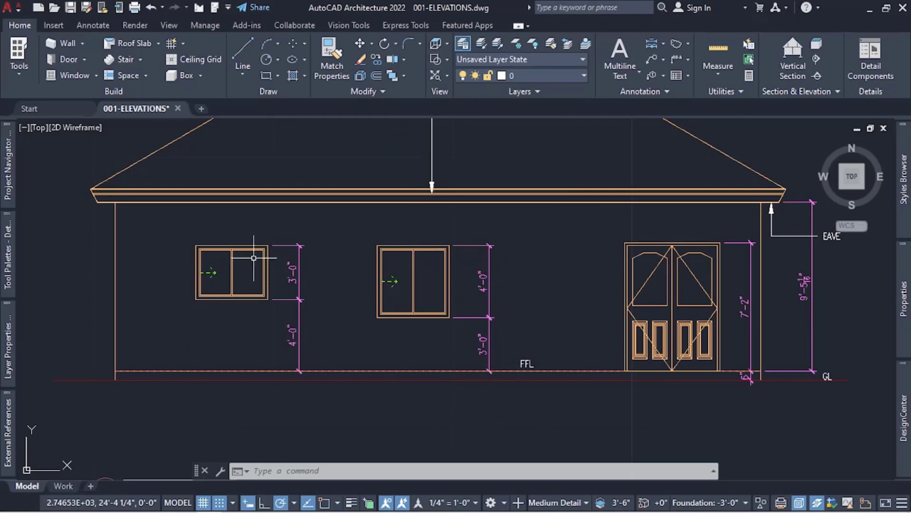
scroll(374, 302, down, 2)
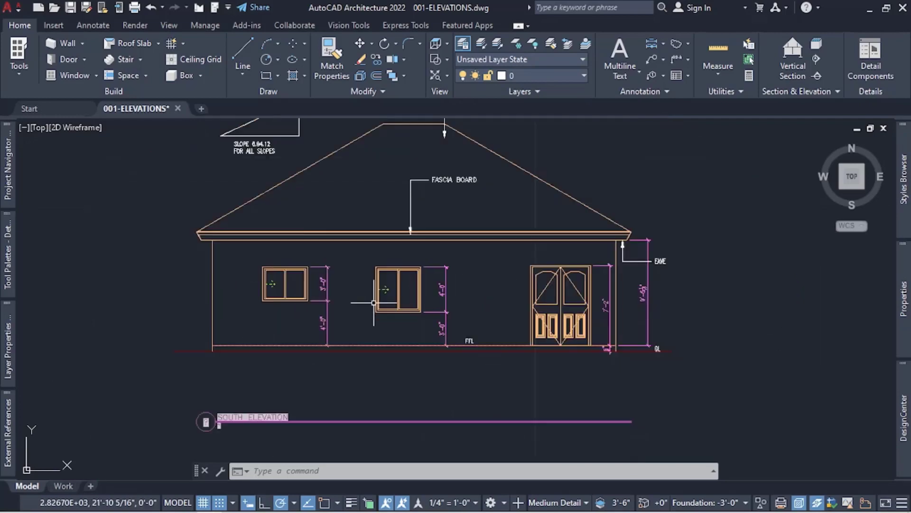
scroll(374, 302, down, 2)
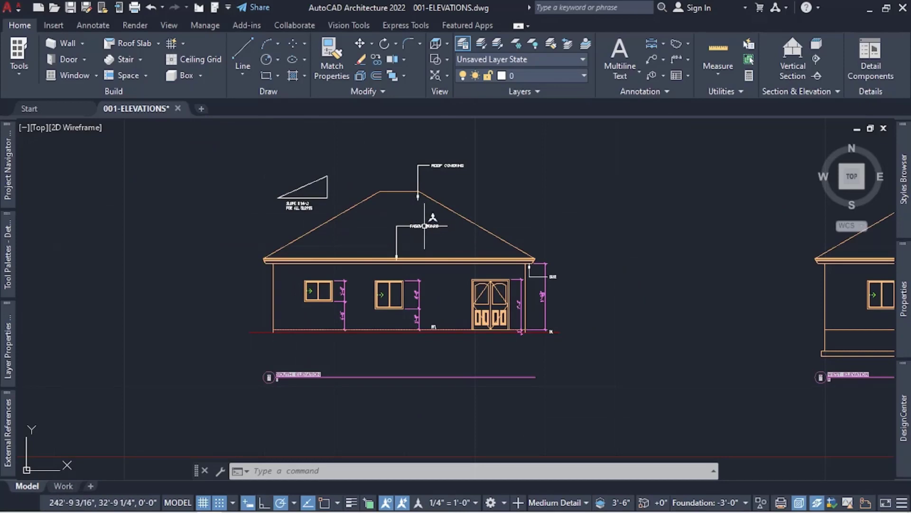
scroll(424, 226, down, 3)
scroll(499, 304, down, 2)
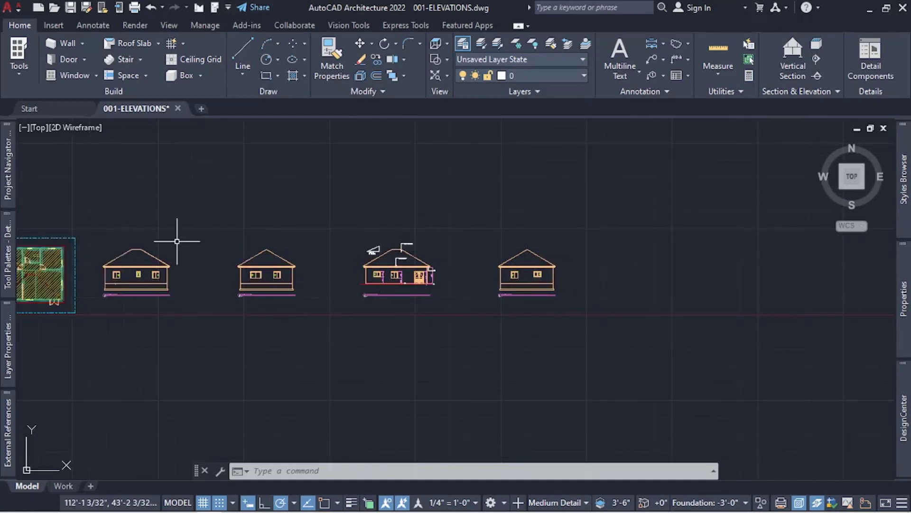
Start the west elevation's ground line 6" below the floor line, tracking from the wall's lower corner
scroll(488, 282, up, 4)
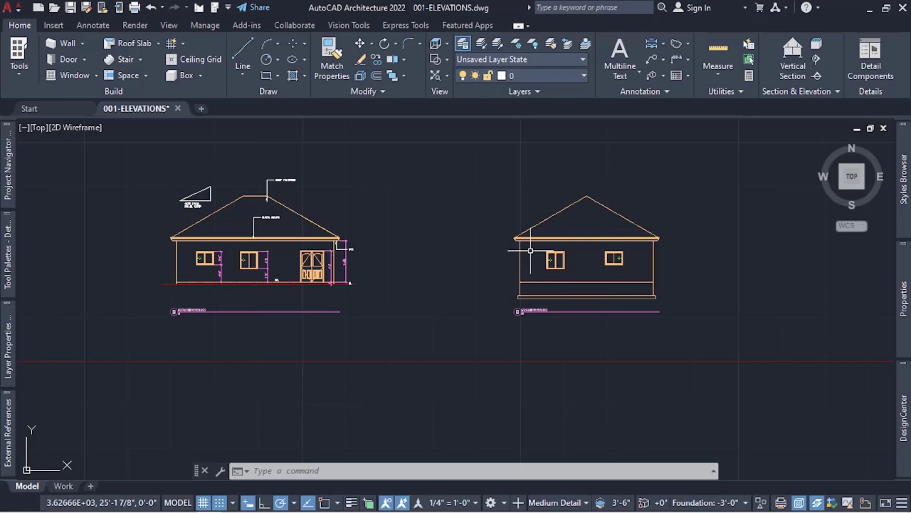
double_click(649, 292)
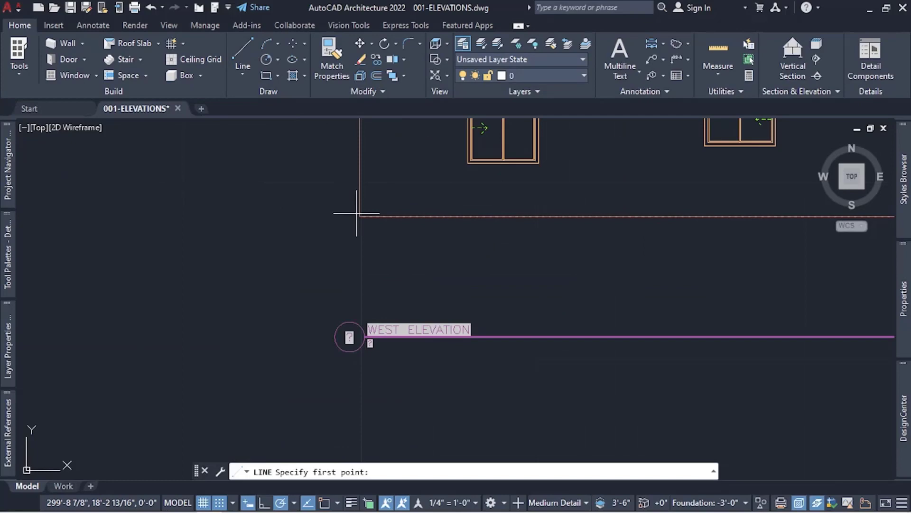
key(F3)
text(6")
key(Return)
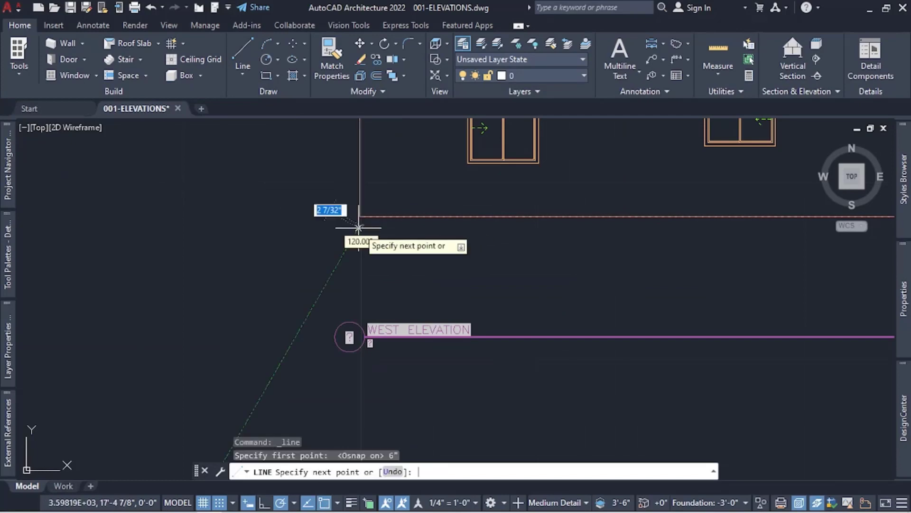
scroll(358, 228, down, 3)
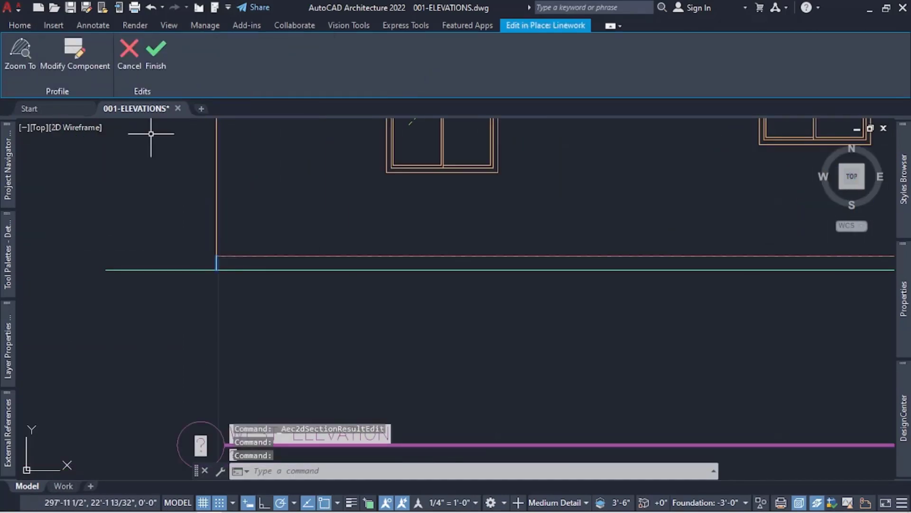
Assign a display component to the short wall line extended to the west elevation's ground line, and work on the north elevation's linework
click(74, 52)
click(310, 246)
click(418, 295)
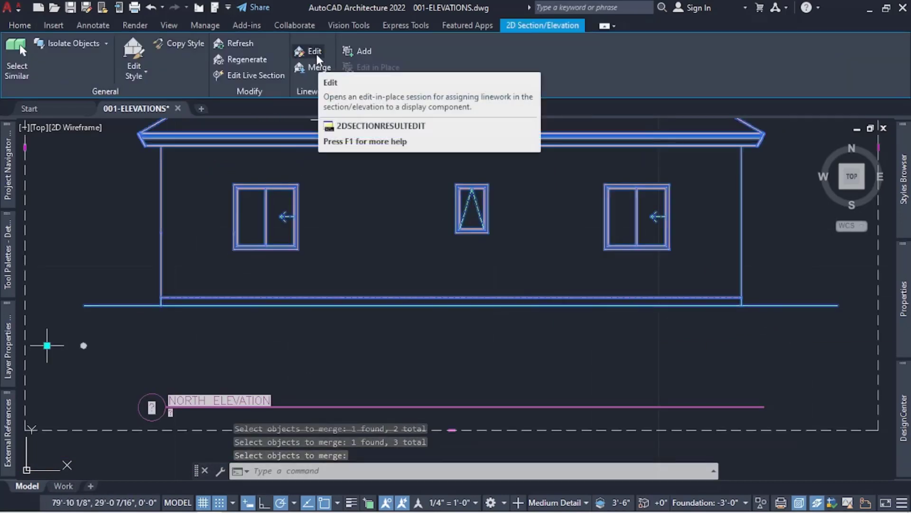
click(301, 61)
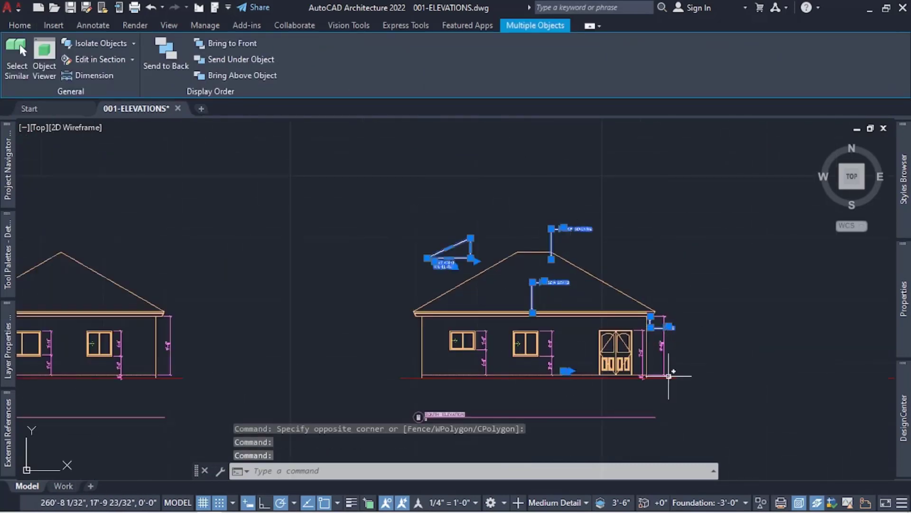
Copy the south elevation's slope triangle, slope note, leader labels, FFL and GL labels to the other elevations
text(co)
key(Return)
click(543, 183)
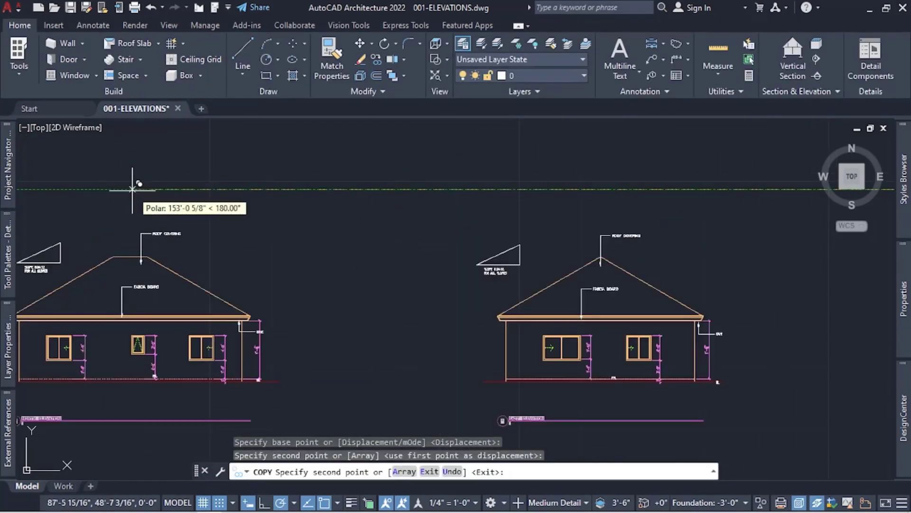
key(Escape)
Reposition the copied GL labels at the right ends of the east and west elevations' ground lines
scroll(153, 187, up, 5)
click(356, 326)
scroll(356, 323, down, 1)
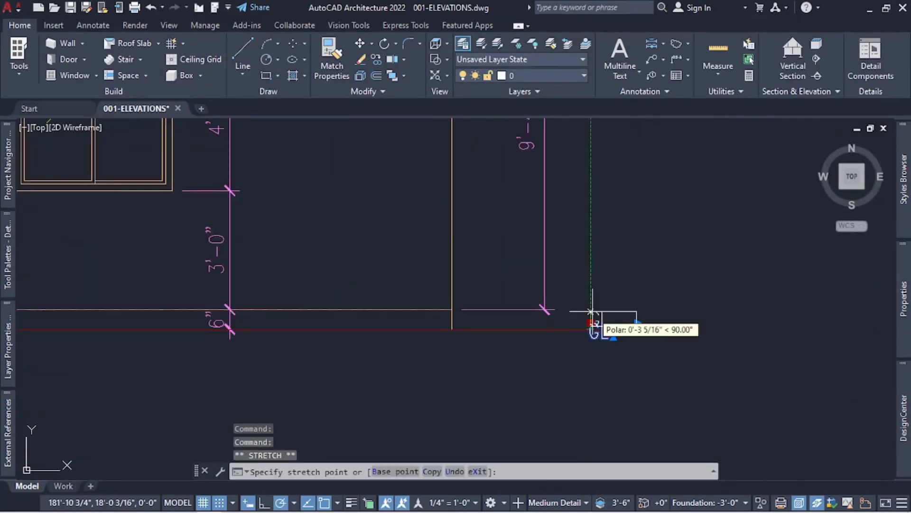
scroll(591, 312, down, 8)
scroll(685, 270, up, 6)
click(687, 260)
scroll(693, 213, down, 6)
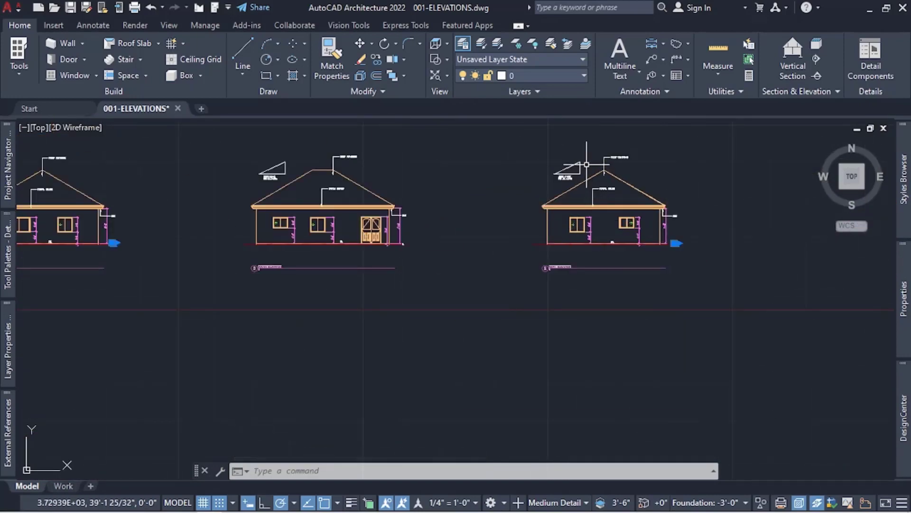
Review all four elevations to check that each has its slope triangle, leader labels, dimensions and level labels
scroll(584, 163, down, 2)
scroll(306, 146, down, 3)
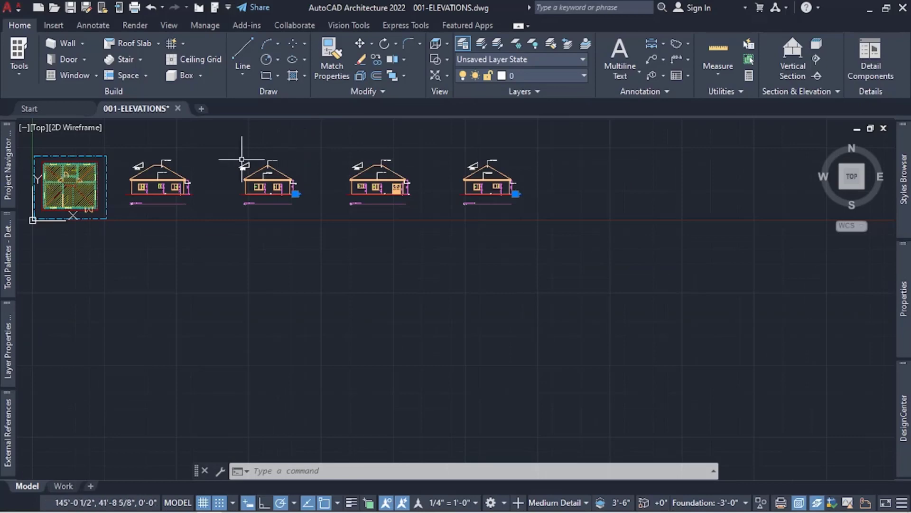
scroll(190, 154, up, 4)
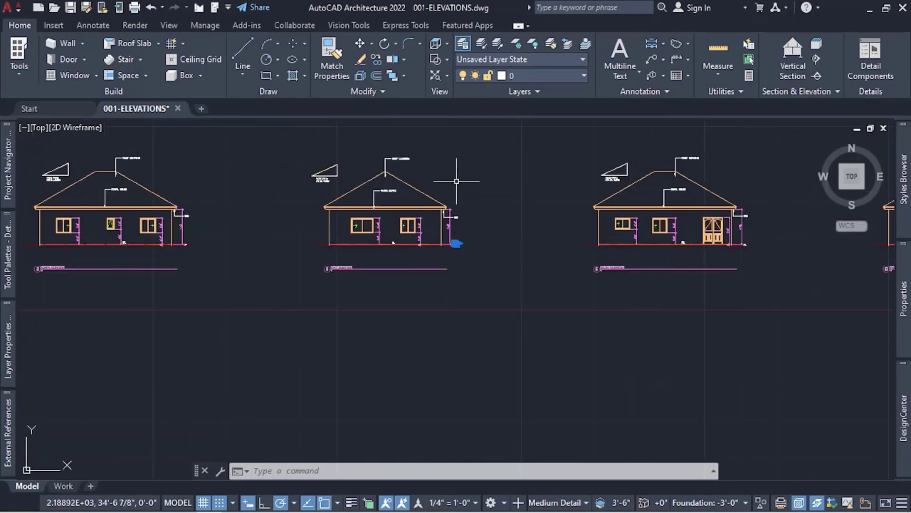
scroll(387, 227, up, 2)
scroll(387, 221, down, 1)
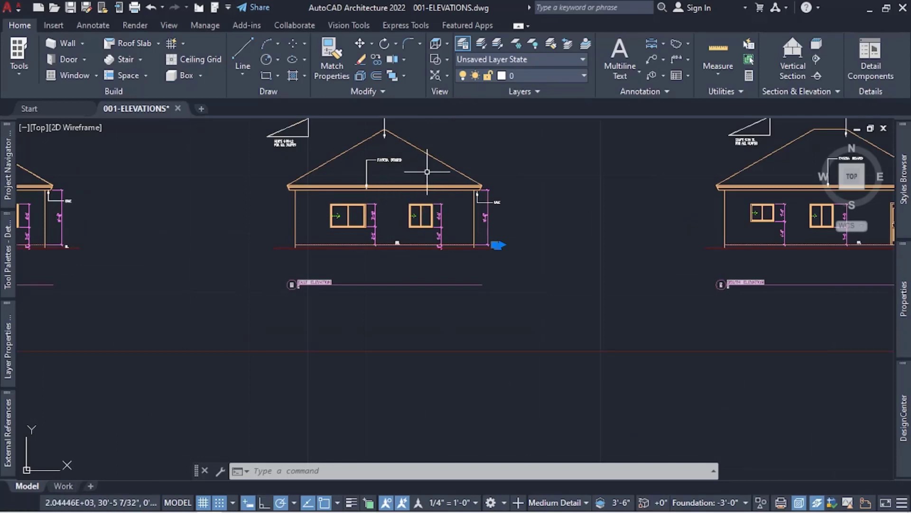
scroll(428, 172, down, 3)
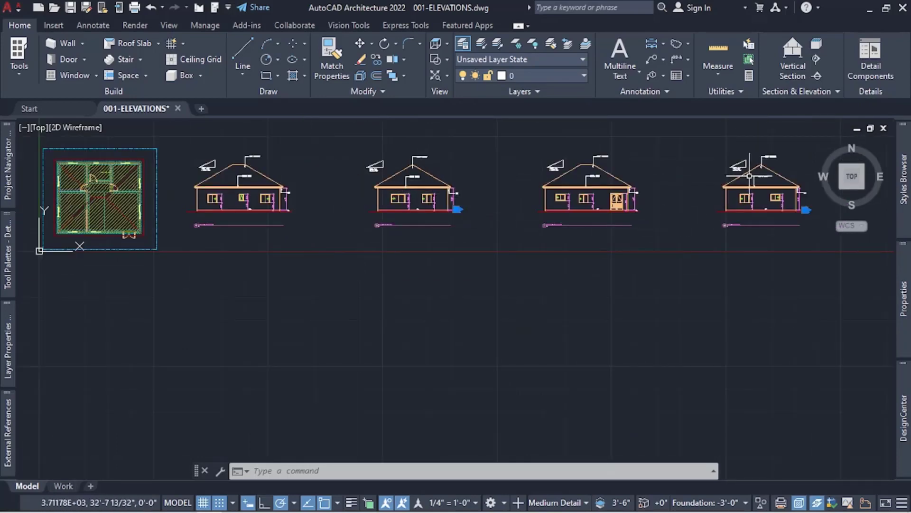
scroll(465, 199, up, 2)
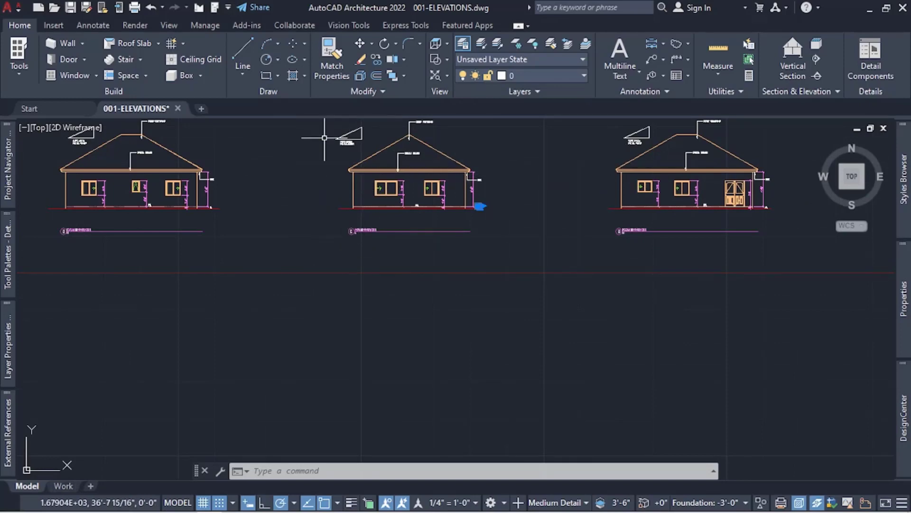
scroll(324, 138, down, 2)
scroll(443, 146, up, 1)
scroll(444, 146, down, 2)
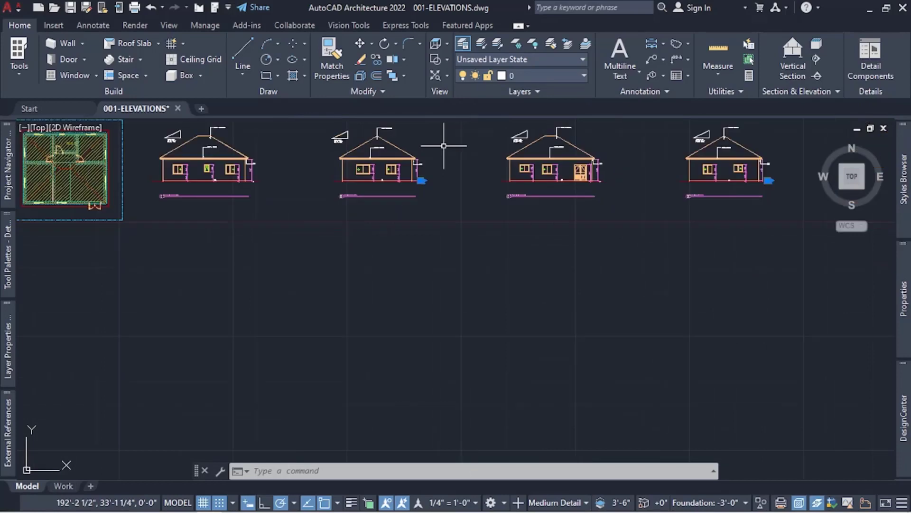